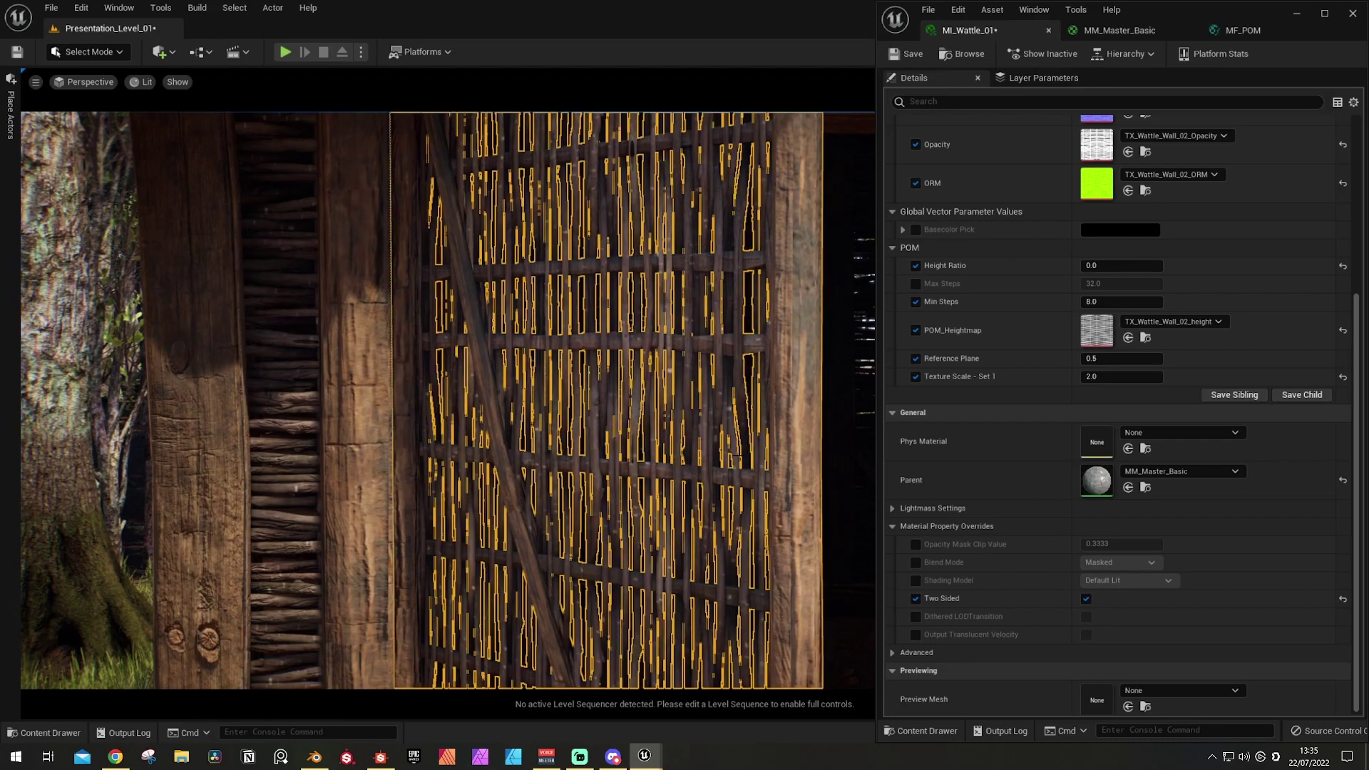
Step: Switch to Substance Designer and preview the Transformation 2D node that follows the source bitmap in the Wattle_Wall_02 graph
right_drag(729, 464, 620, 456)
click(381, 755)
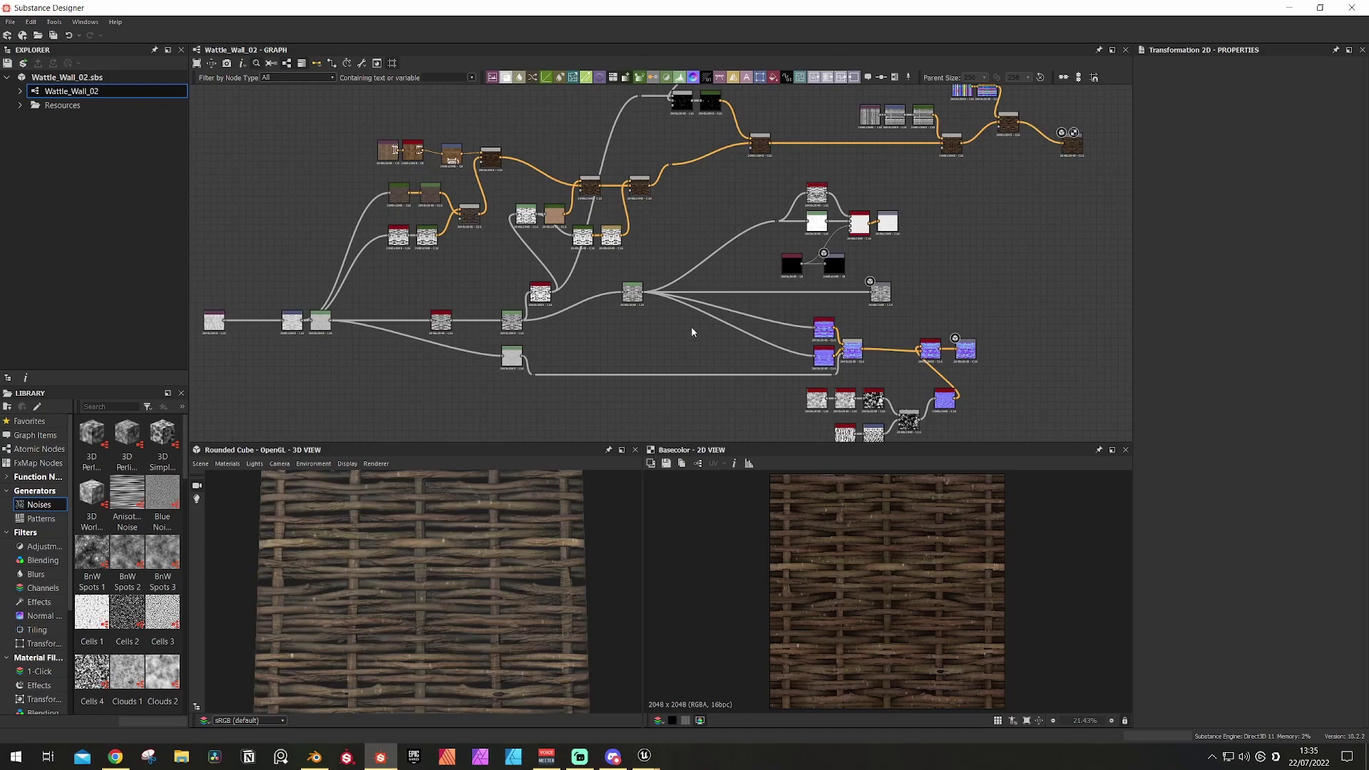
middle_drag(671, 361, 762, 355)
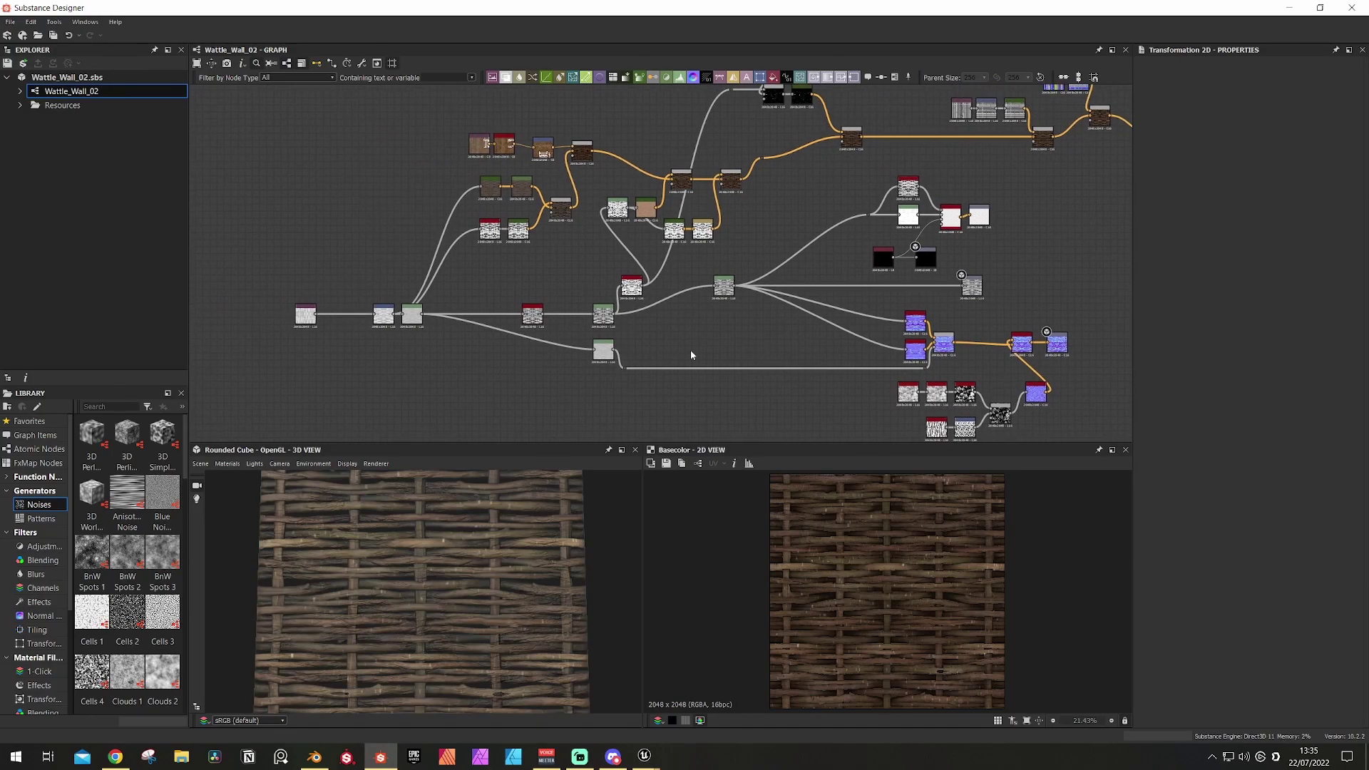
middle_drag(470, 332, 677, 323)
scroll(573, 327, up, 4)
click(574, 284)
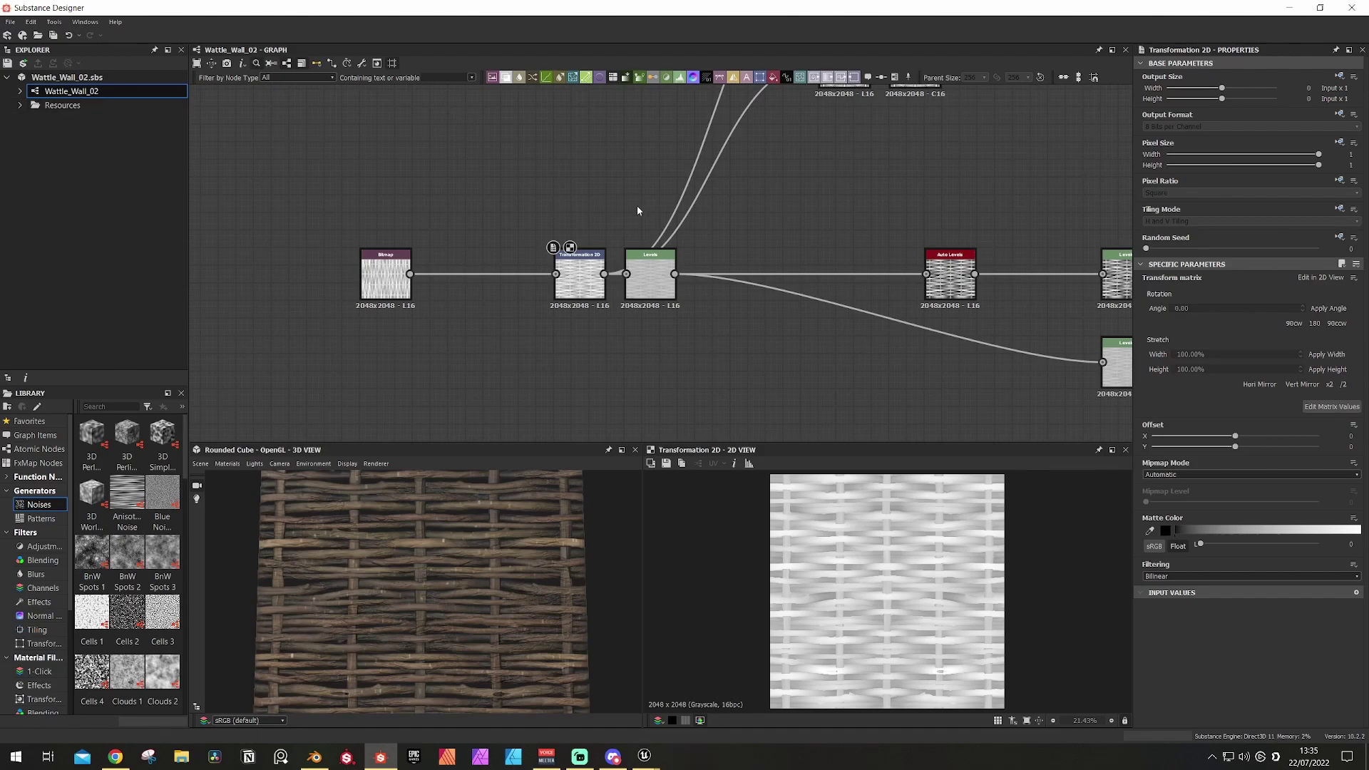
Step: Follow the graph to the Base Color output and inspect its map in the 2D view
scroll(772, 299, down, 1)
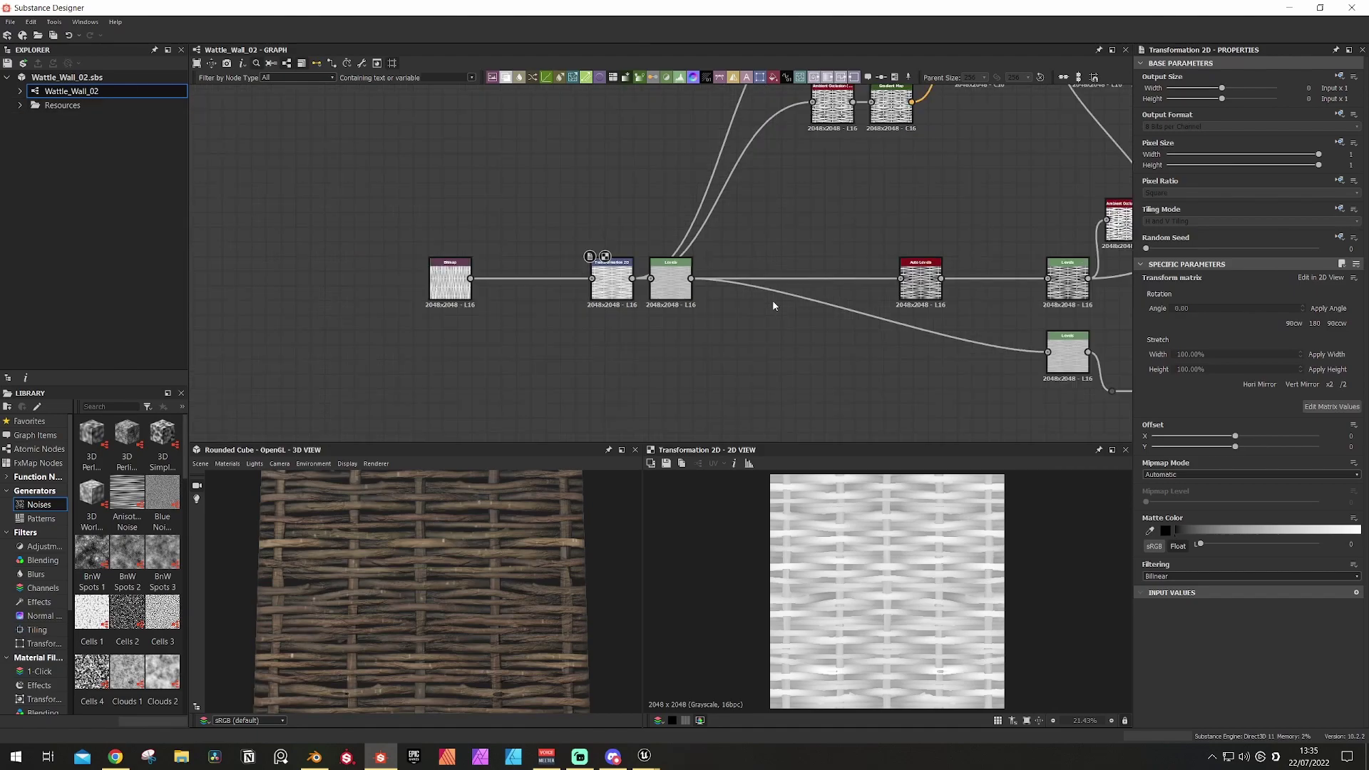
middle_drag(803, 339, 607, 374)
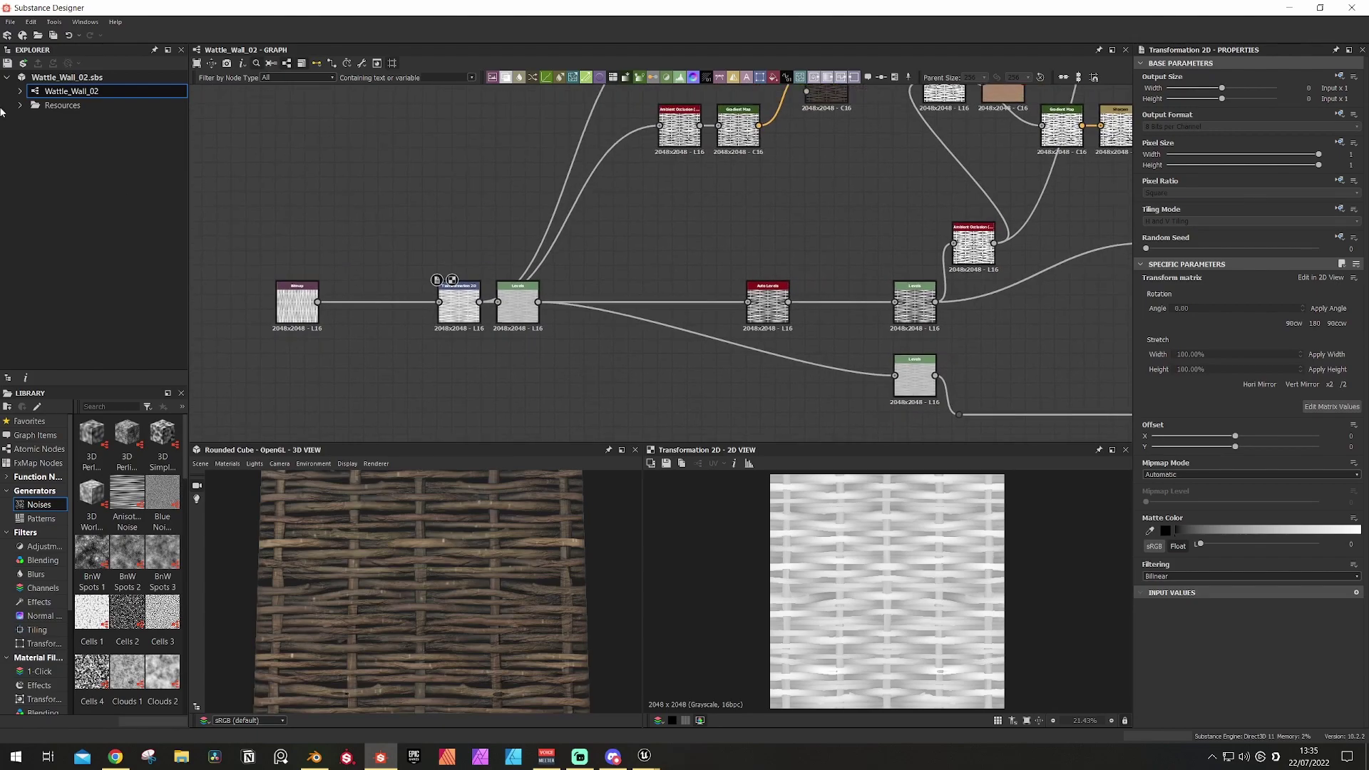
scroll(716, 250, down, 1)
middle_drag(865, 276, 820, 283)
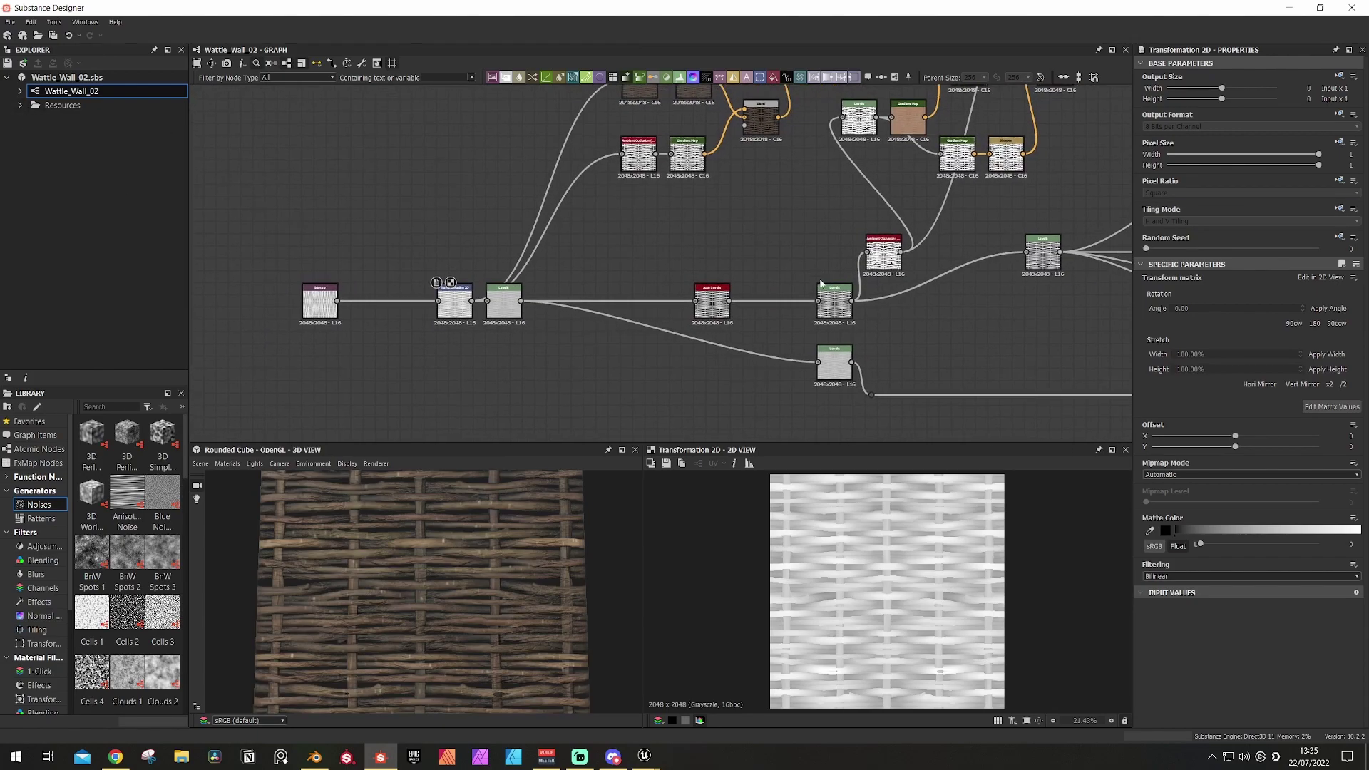
scroll(820, 285, down, 3)
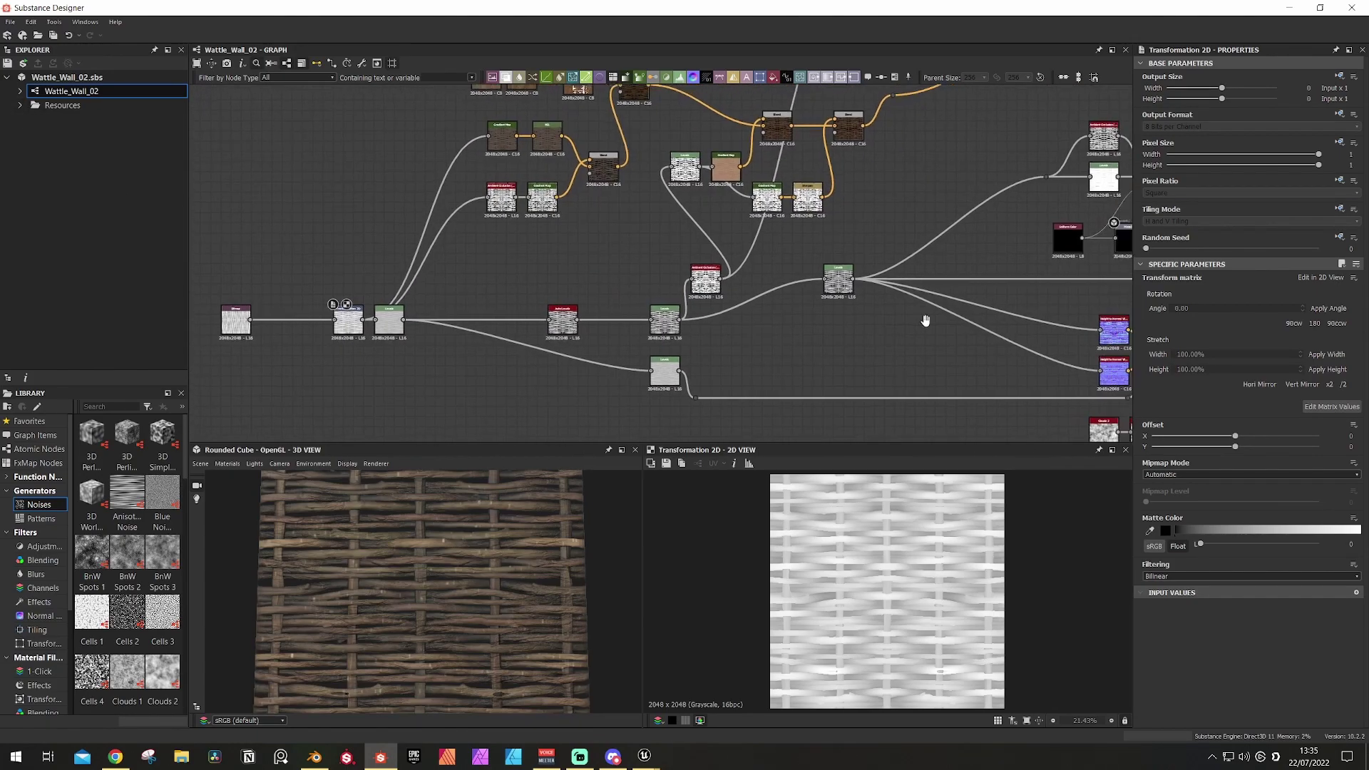
scroll(951, 244, up, 5)
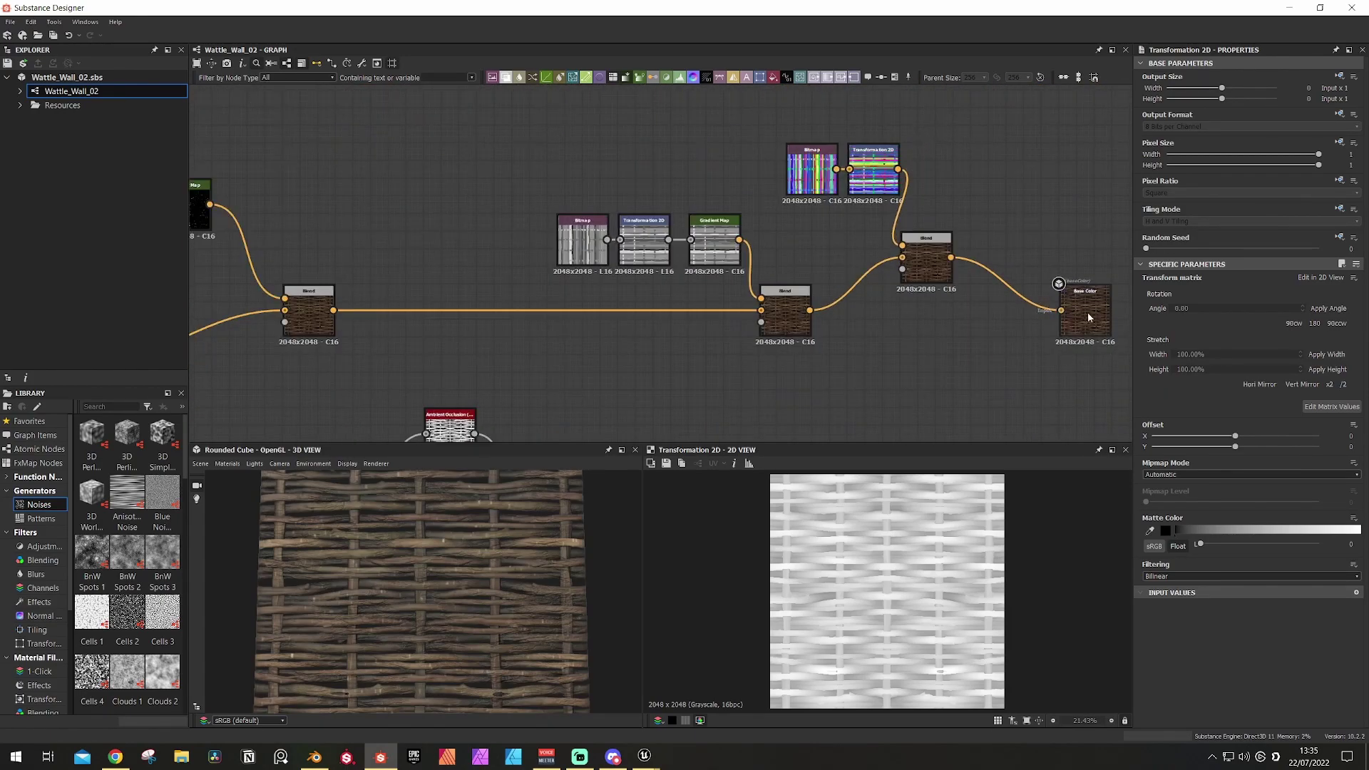
double_click(1084, 313)
middle_drag(1001, 397, 877, 298)
scroll(862, 599, up, 3)
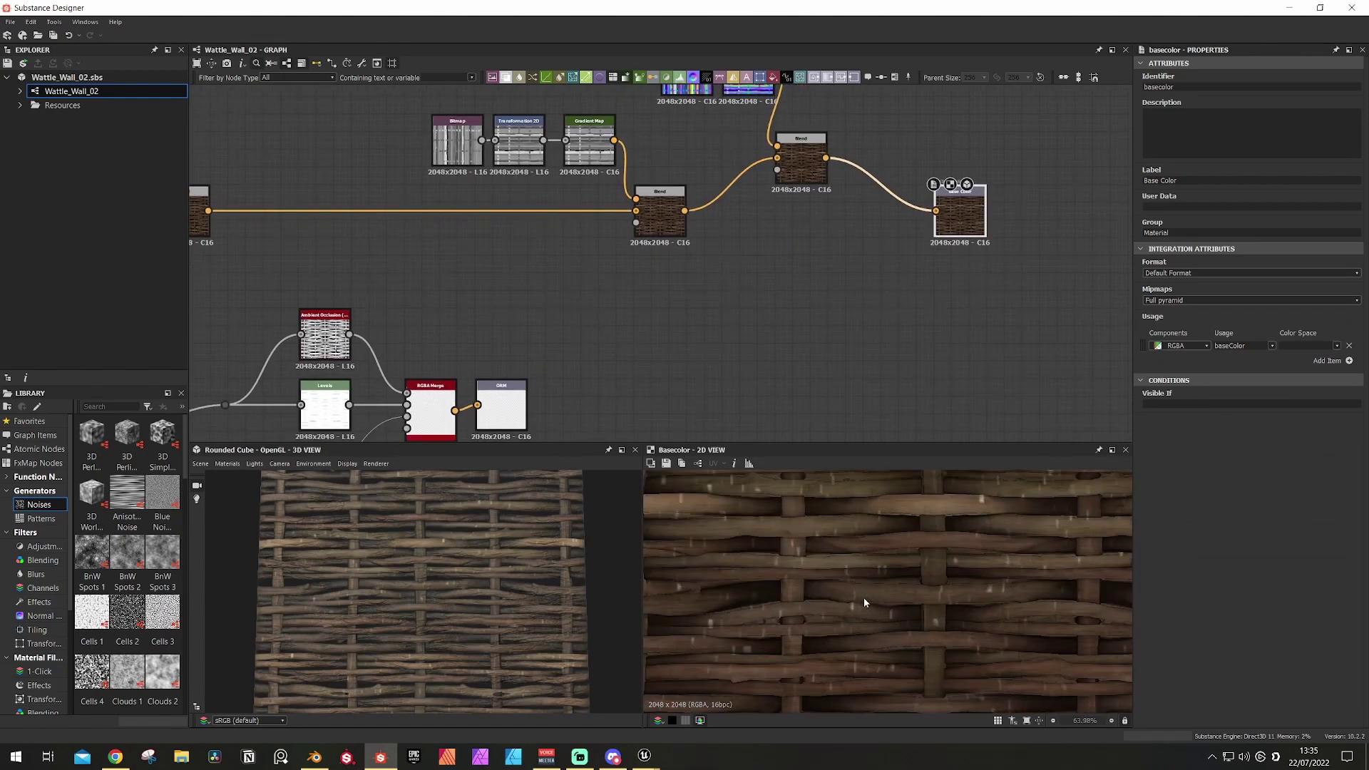
key(f)
Step: Examine the branches feeding the ORM, Metallic, Height and Normal output nodes
middle_drag(581, 435, 841, 240)
scroll(690, 327, down, 4)
middle_drag(549, 348, 610, 293)
drag(554, 109, 921, 451)
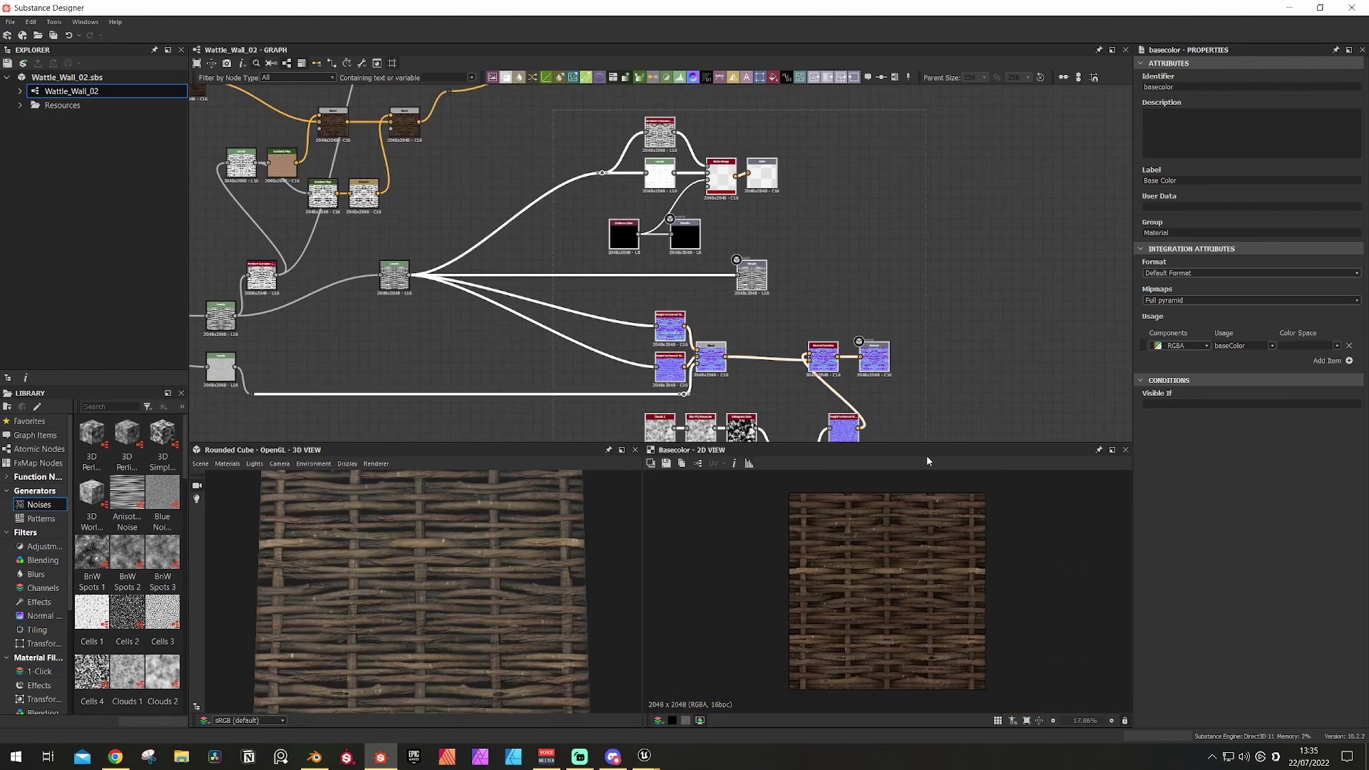
middle_drag(963, 374, 937, 305)
click(851, 292)
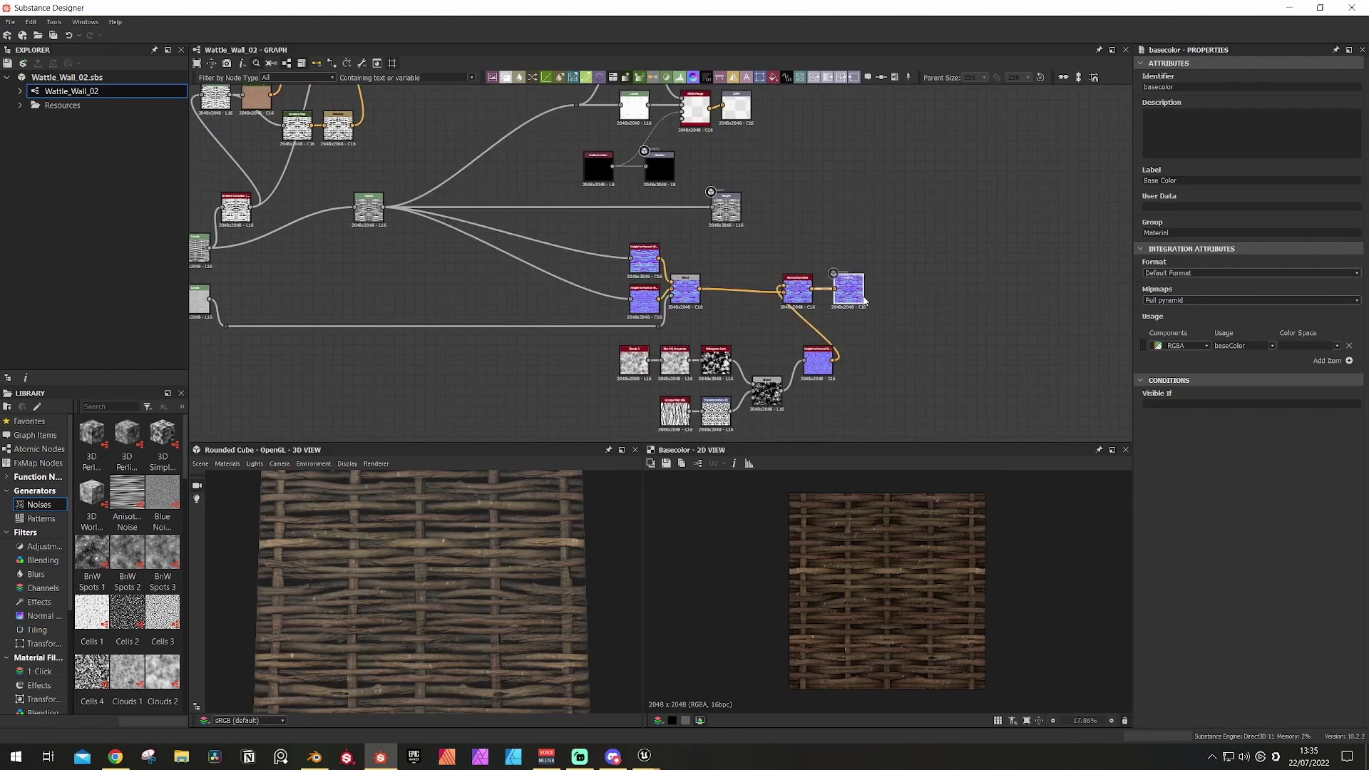
Step: Check the properties of the Height and Base Color output nodes
middle_drag(930, 249, 971, 363)
scroll(815, 269, up, 2)
middle_drag(866, 228, 797, 248)
scroll(773, 342, down, 2)
click(698, 341)
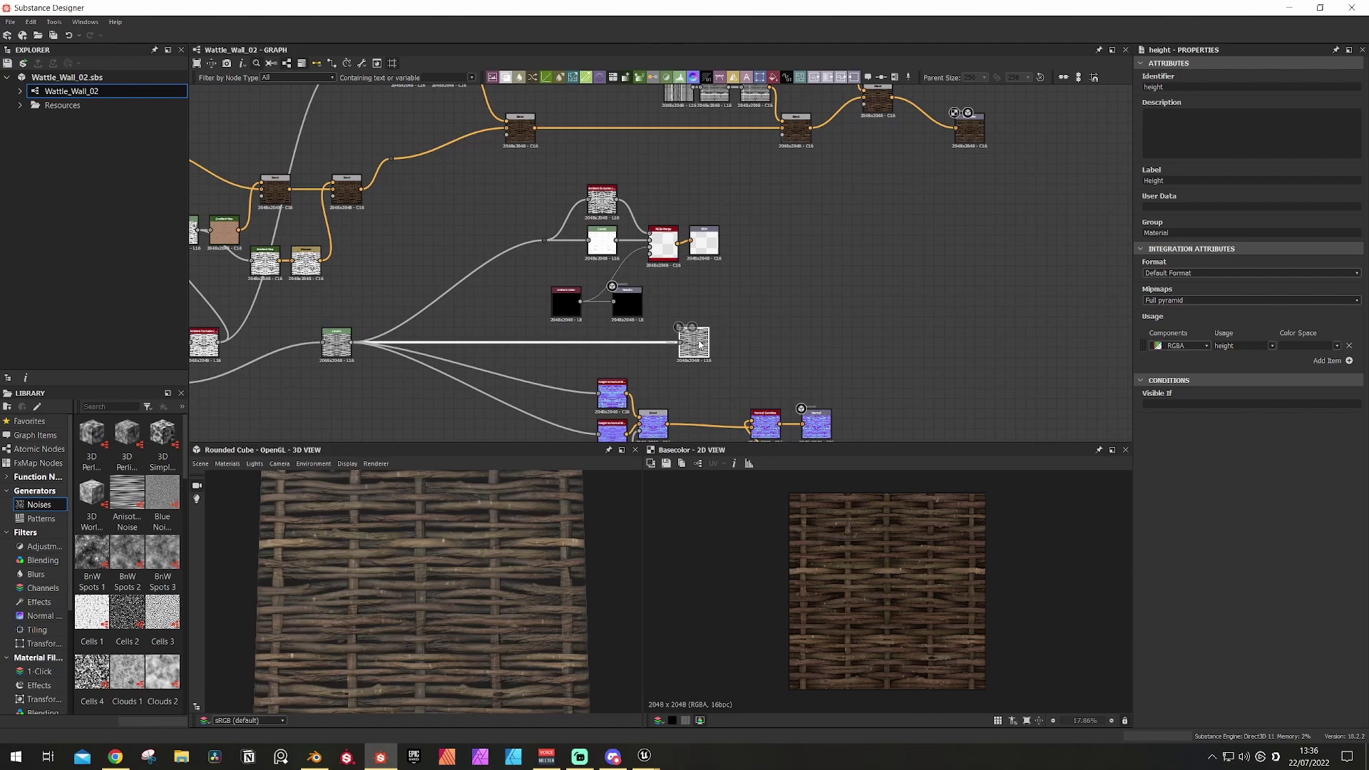
click(767, 290)
middle_drag(738, 272, 739, 339)
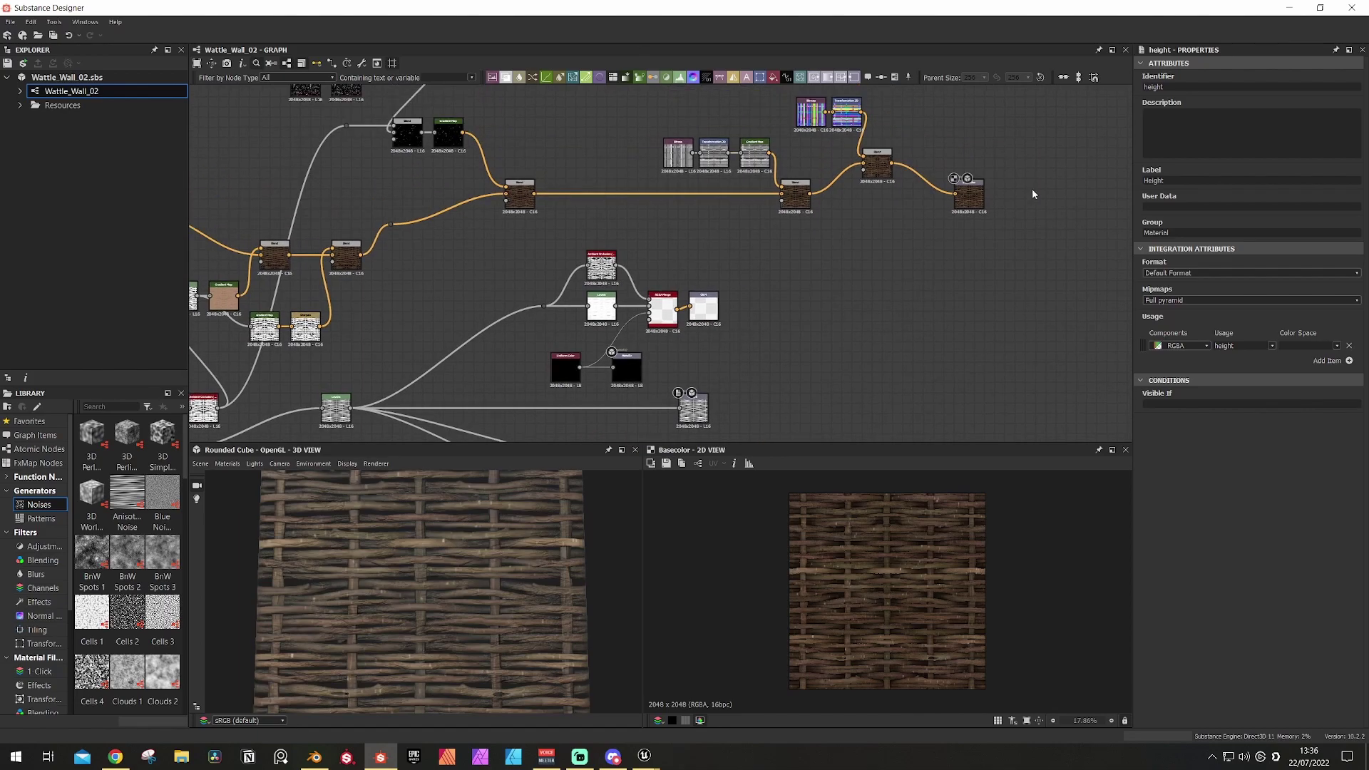
click(969, 206)
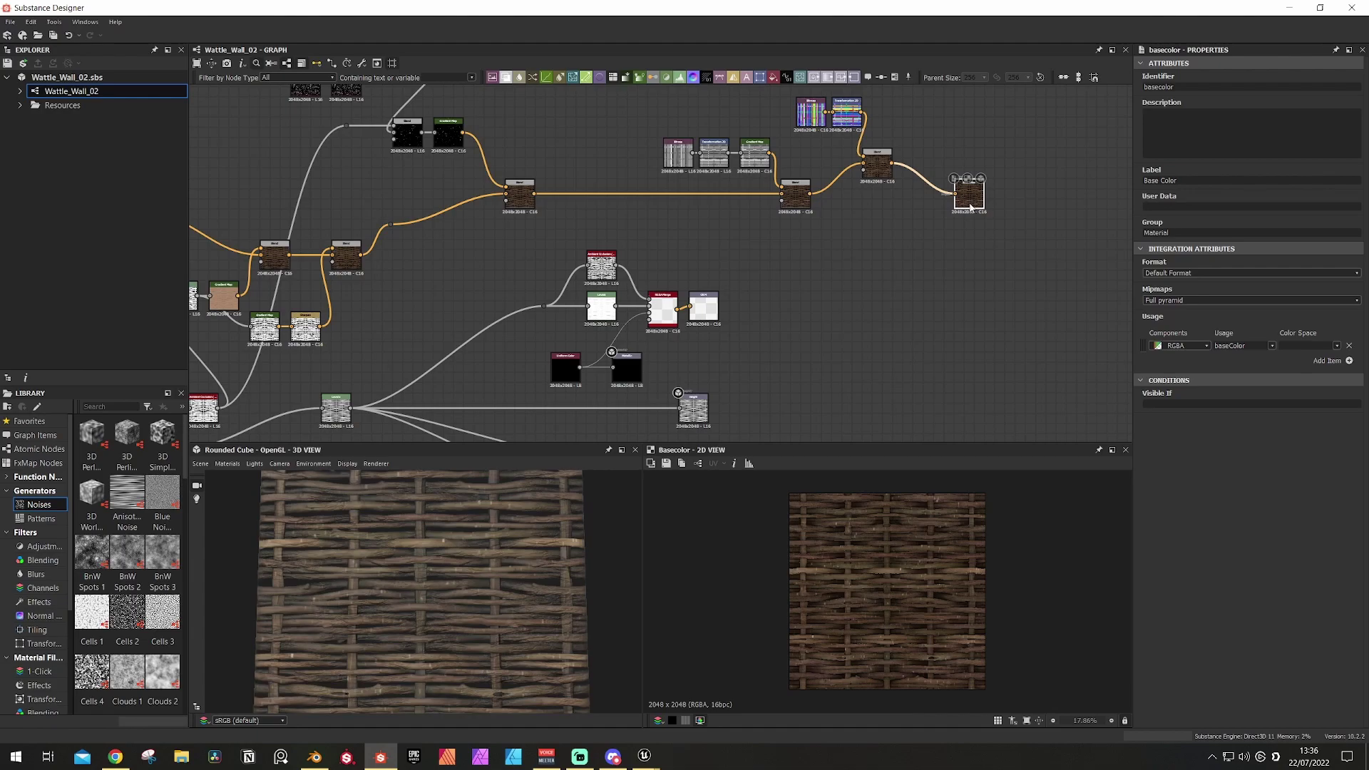
Step: Preview the ORM output in the 2D view and examine the Uniform Color and Metallic nodes beneath it
click(706, 313)
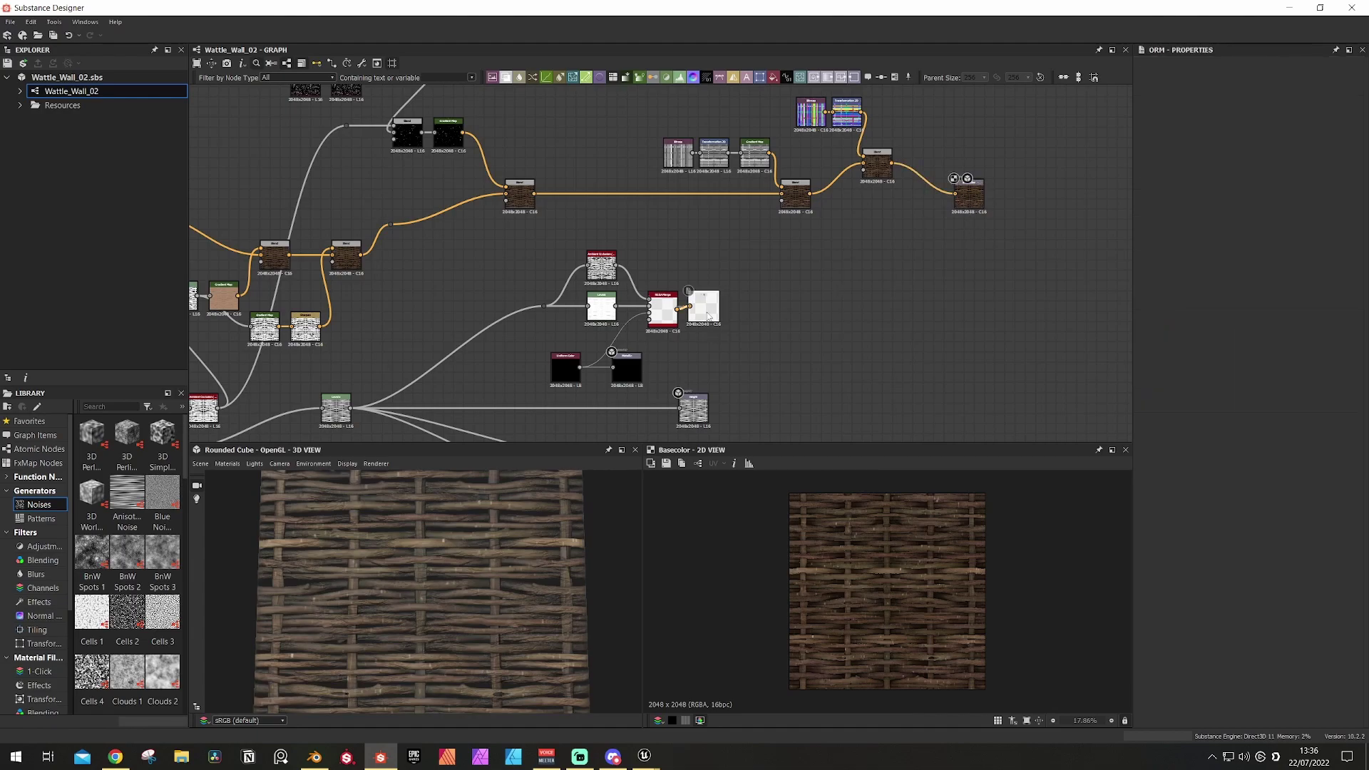
double_click(708, 317)
scroll(705, 316, up, 3)
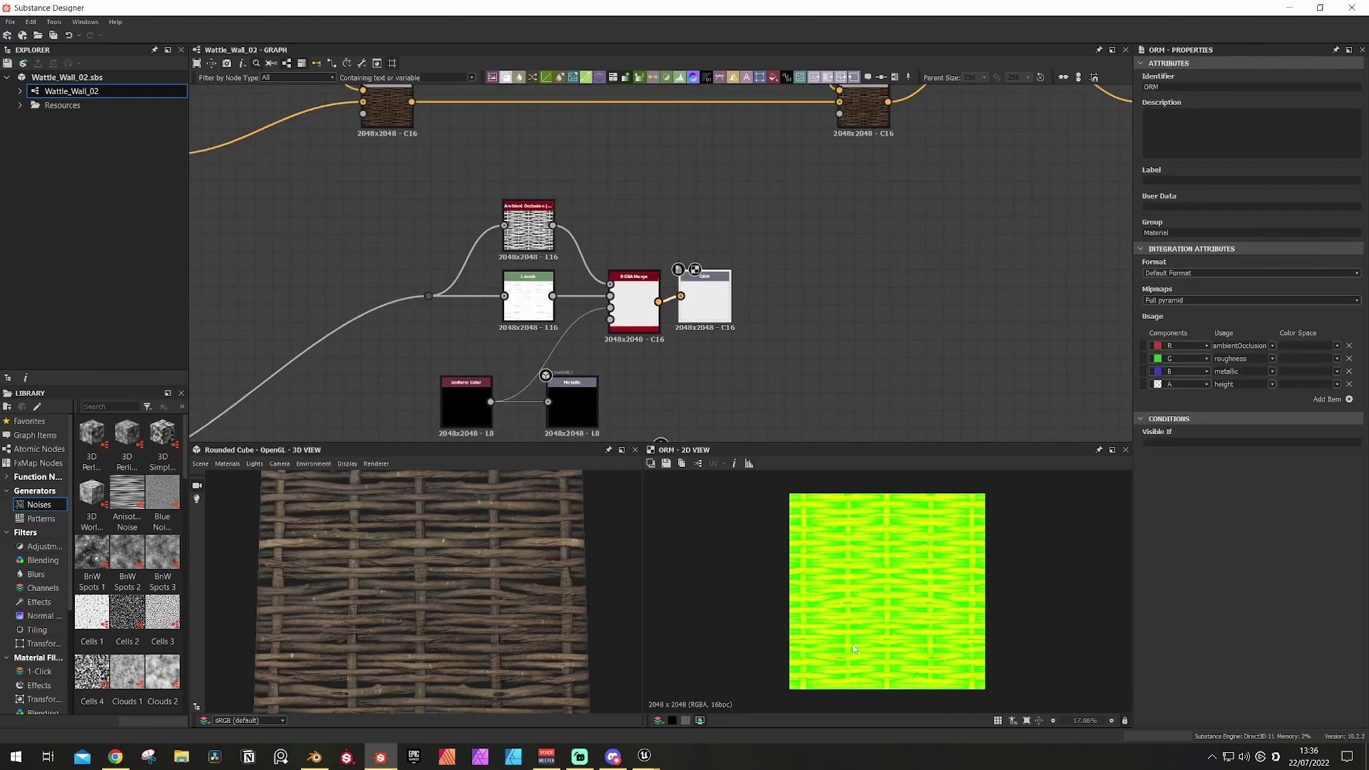
middle_drag(652, 358, 696, 250)
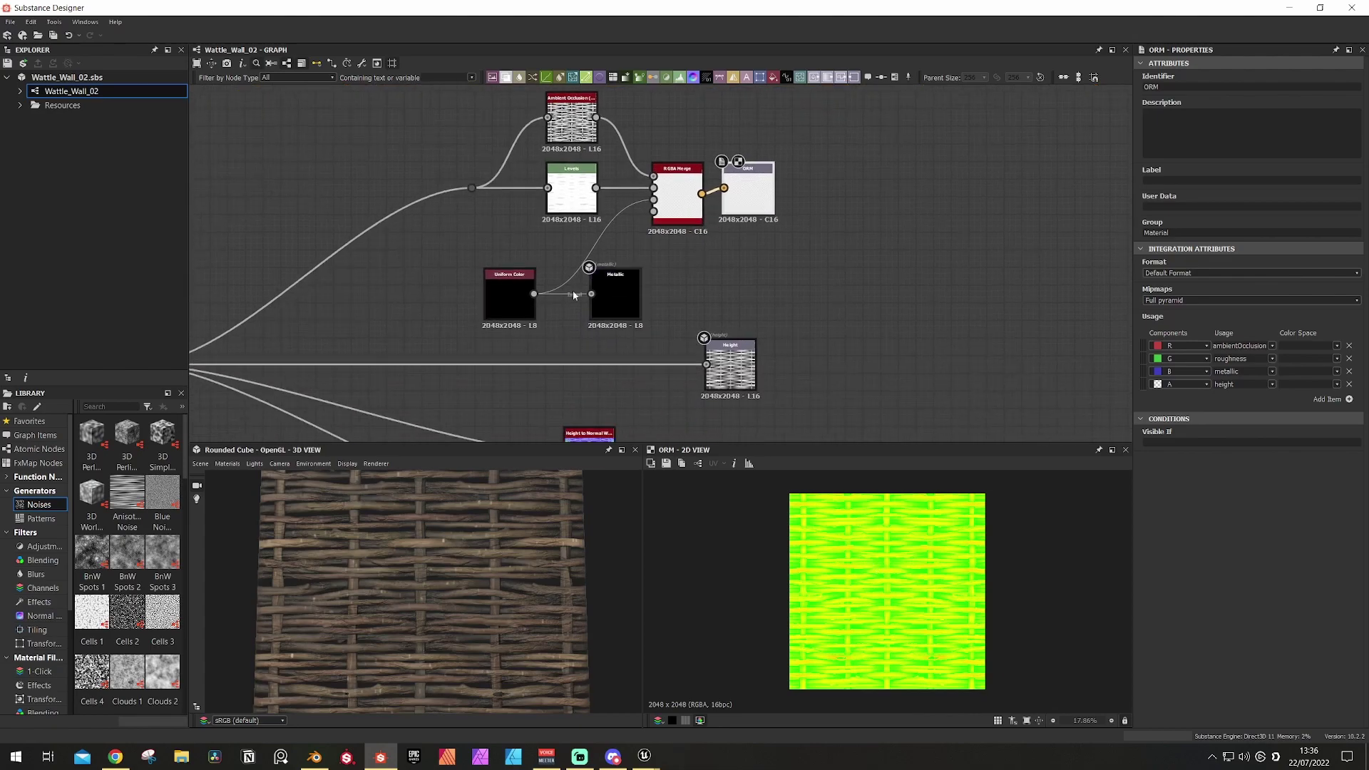
drag(430, 278, 620, 286)
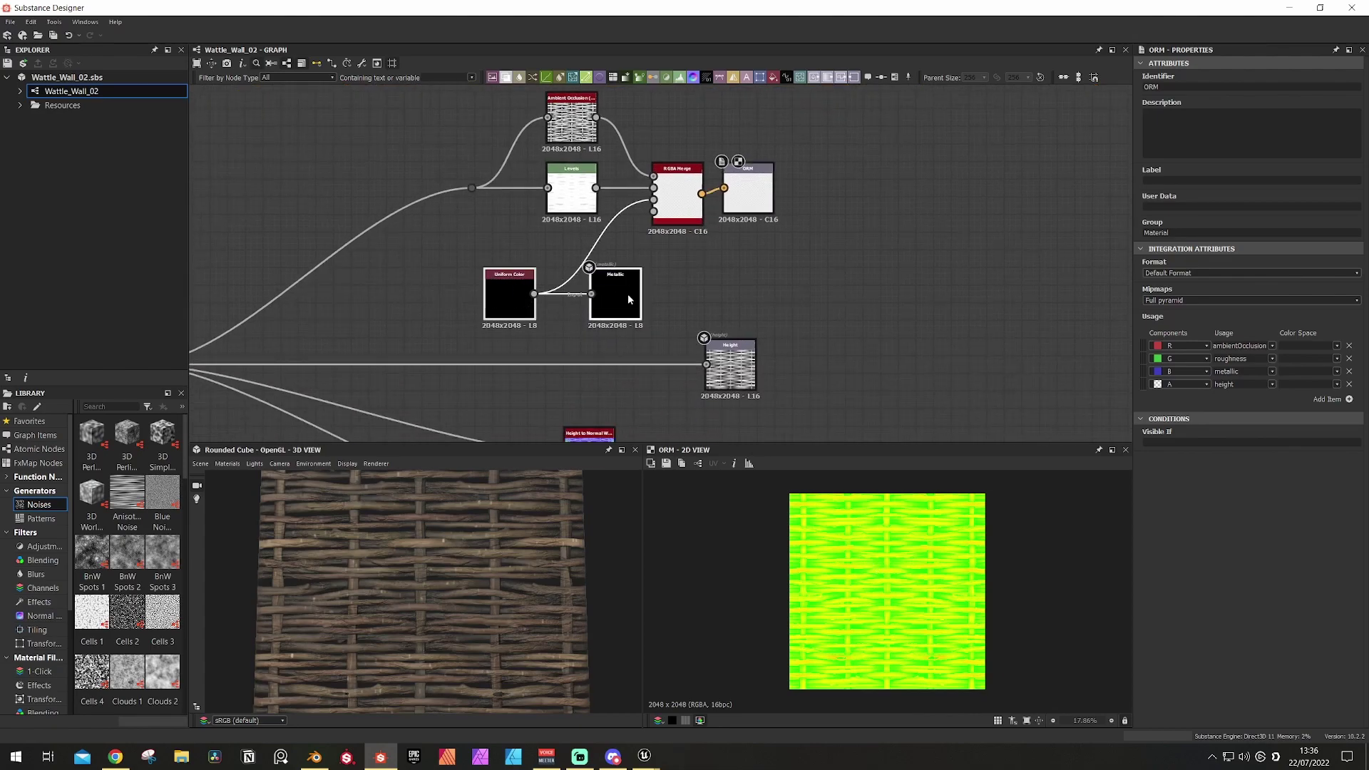
Step: Preview the Height output, then the Normal output, and inspect the normal map up close in the 2D view
middle_drag(803, 345, 818, 208)
double_click(742, 250)
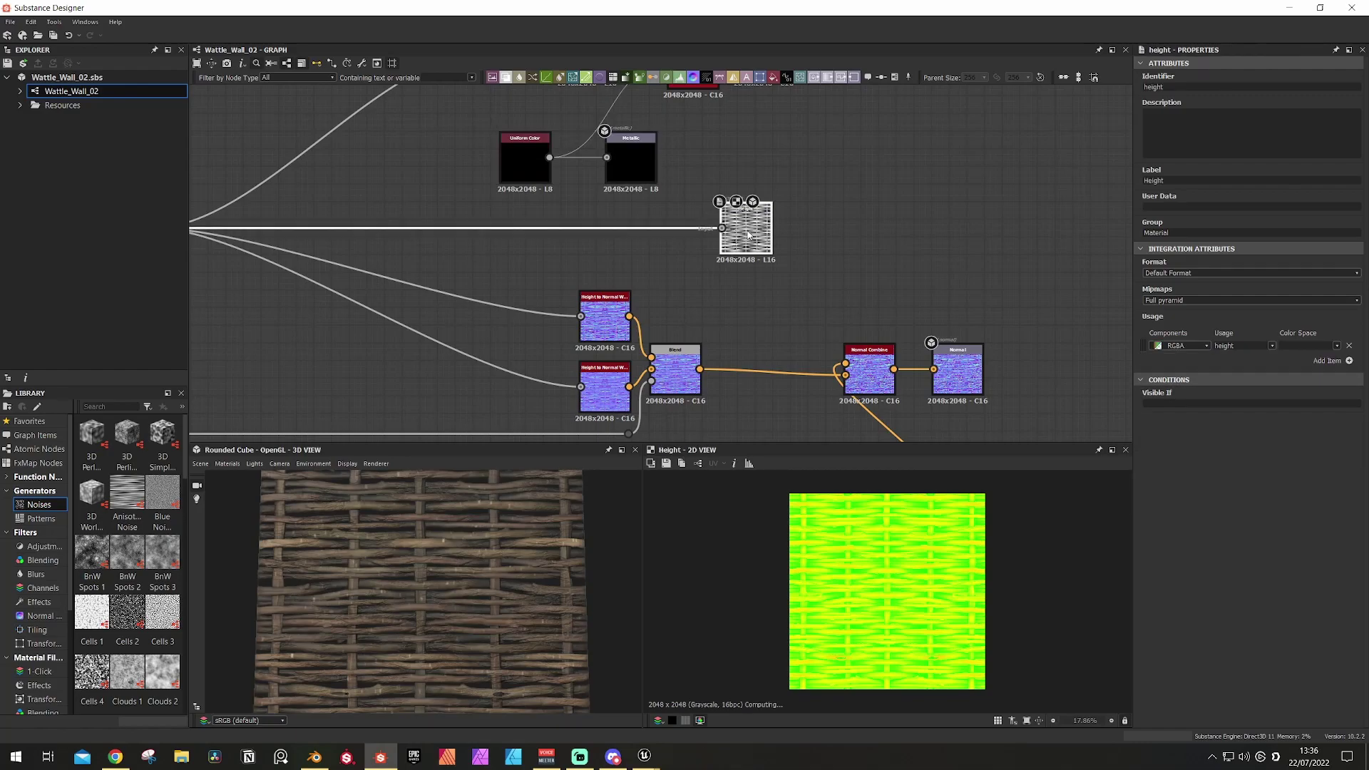
middle_drag(855, 293, 737, 193)
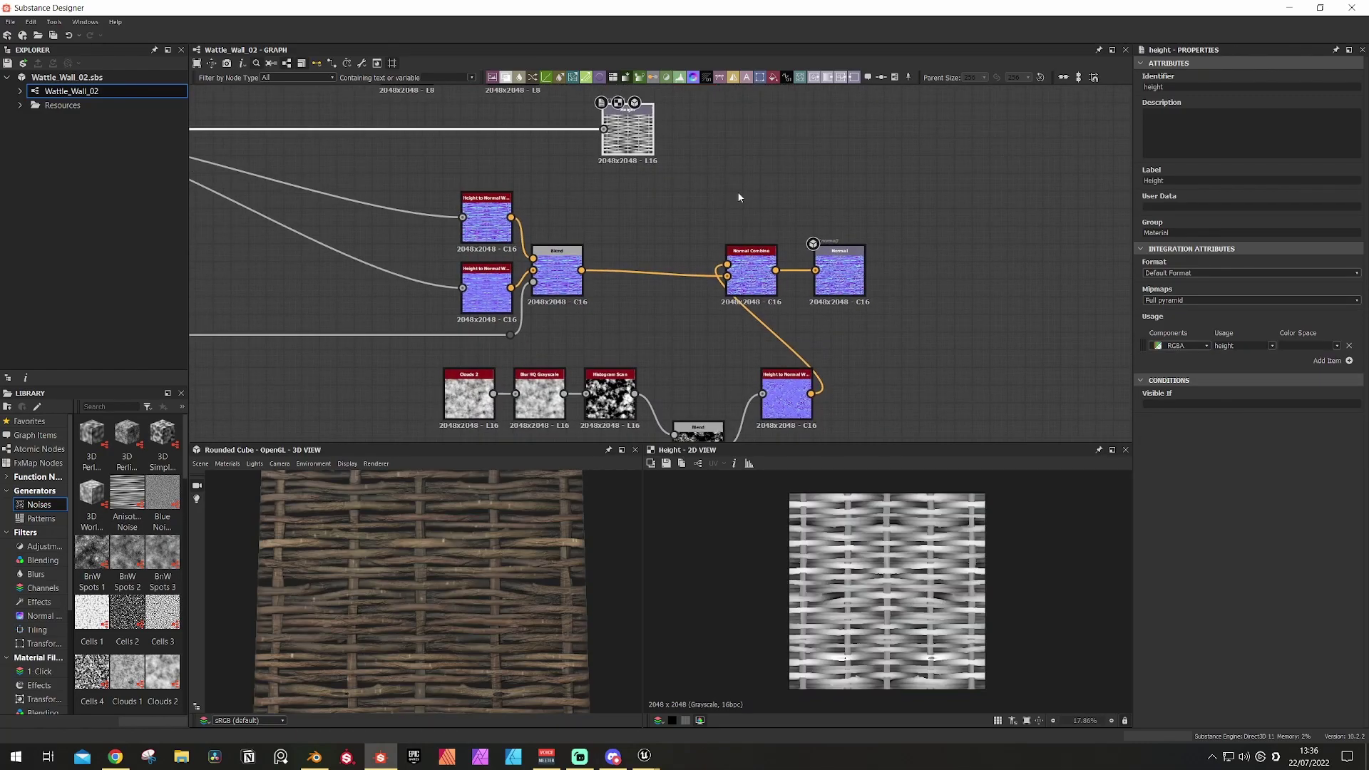
double_click(846, 264)
scroll(834, 641, up, 4)
scroll(834, 642, up, 2)
scroll(834, 642, down, 3)
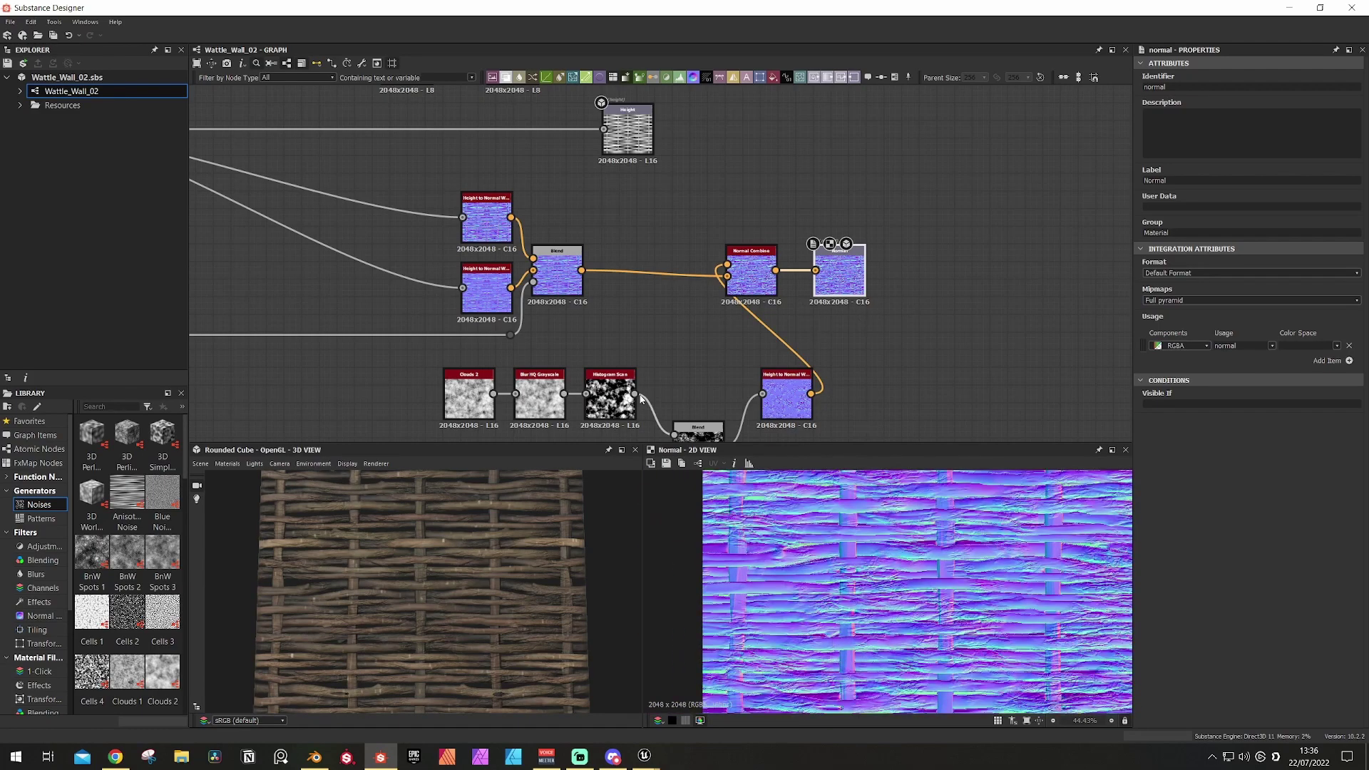
Step: Review the whole wattle graph, then switch to Unreal Engine and view the wattle wall from farther back
scroll(679, 326, down, 4)
middle_drag(538, 310, 756, 300)
scroll(589, 286, down, 2)
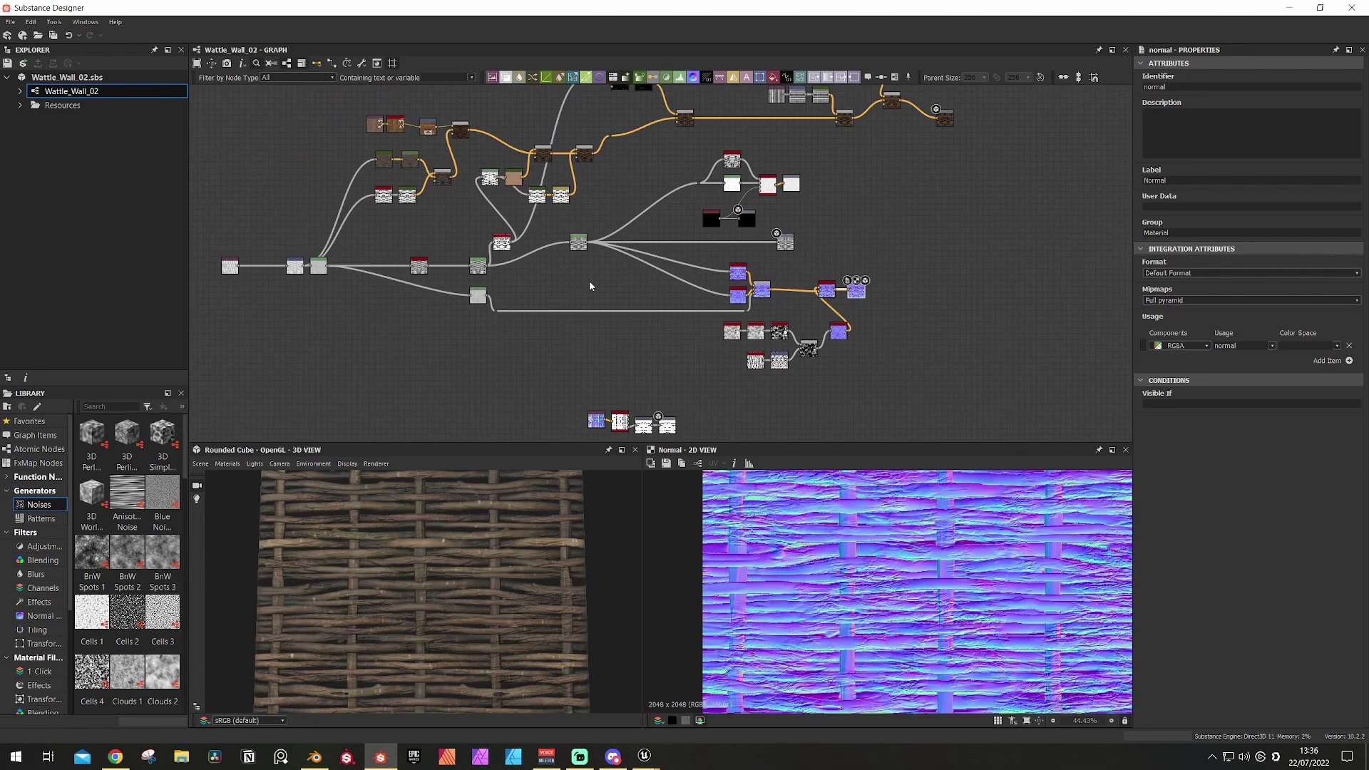
middle_drag(589, 284, 604, 311)
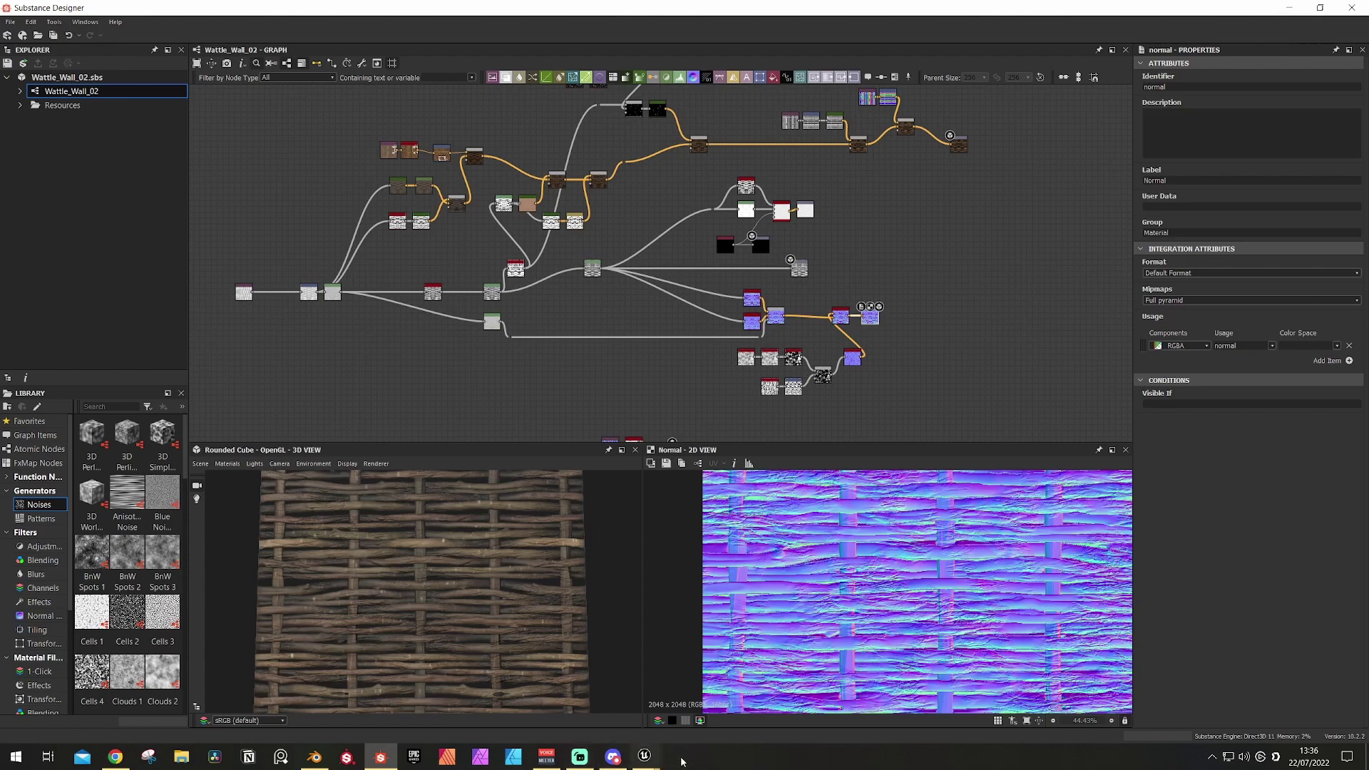
click(644, 754)
mouse_move(742, 406)
right_down()
mouse_move(834, 407)
mouse_move(741, 407)
mouse_move(756, 406)
right_up()
key(s)
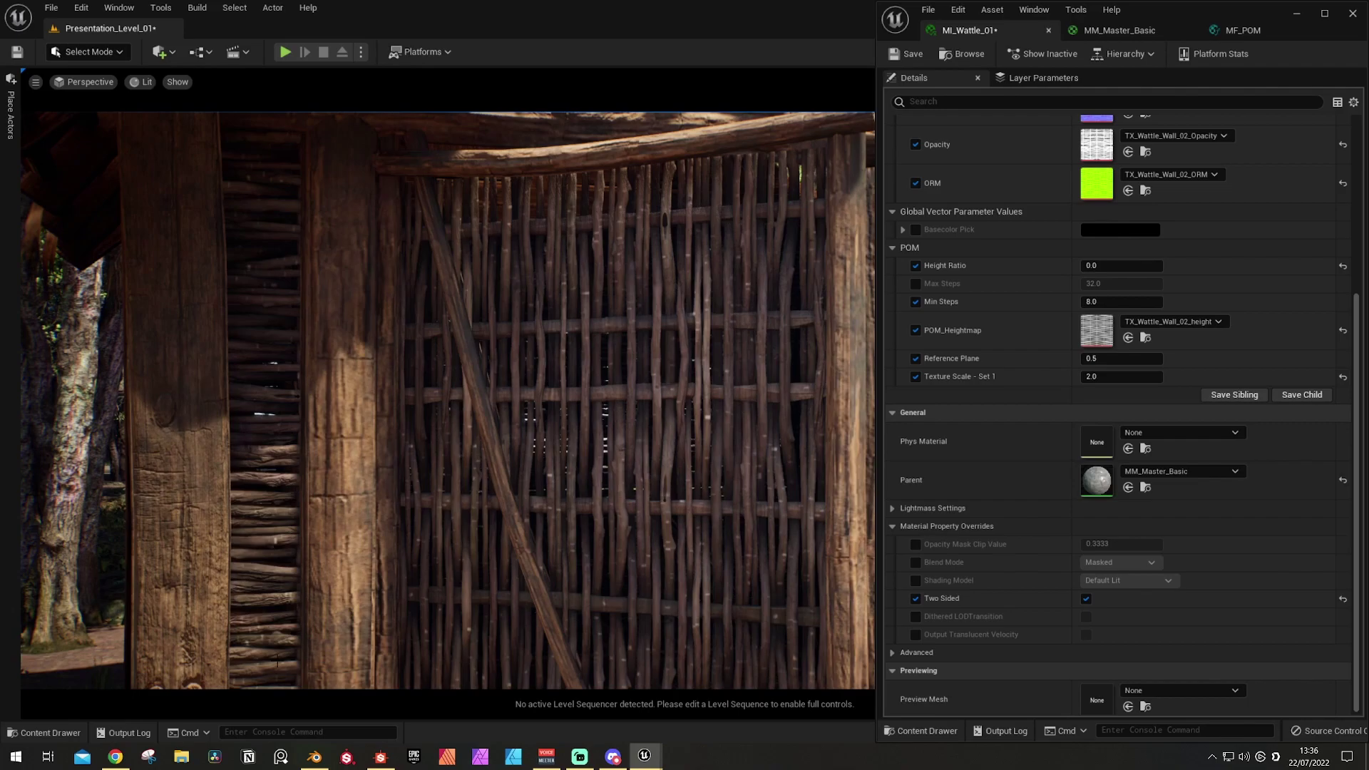
Step: Switch back to Substance Designer, preview the Opacity output with its RGBA Split chain, and view the material on the cube
click(379, 755)
middle_drag(814, 302, 814, 183)
scroll(646, 368, up, 8)
scroll(807, 261, up, 3)
double_click(805, 283)
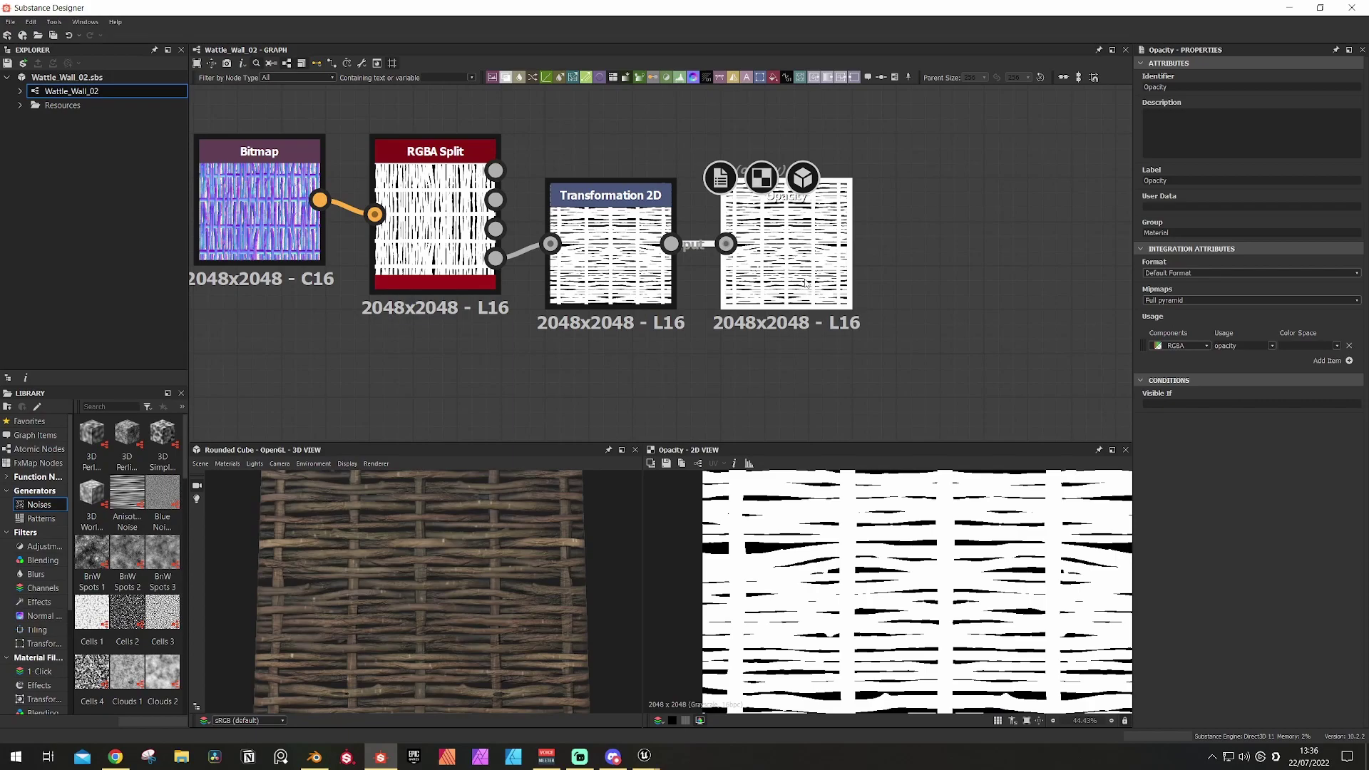
scroll(805, 282, down, 3)
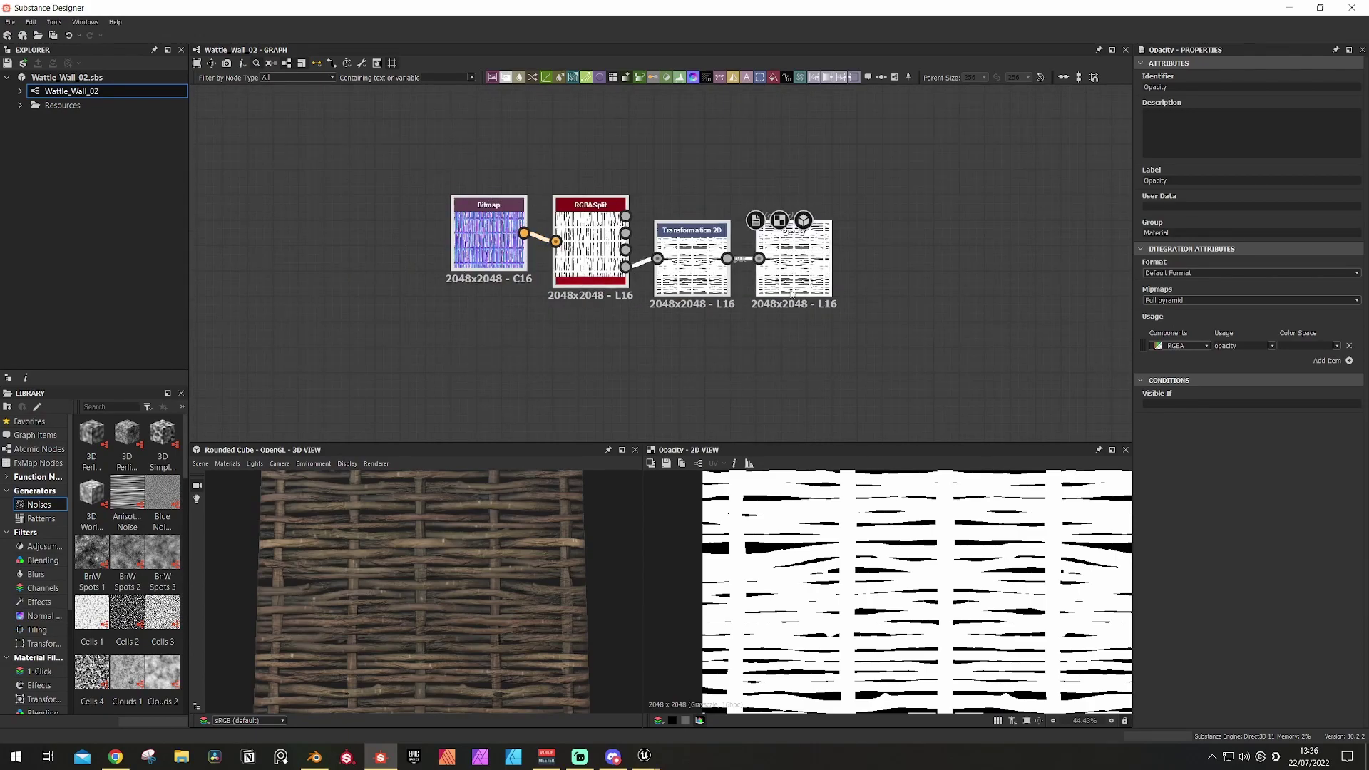
drag(499, 541, 506, 635)
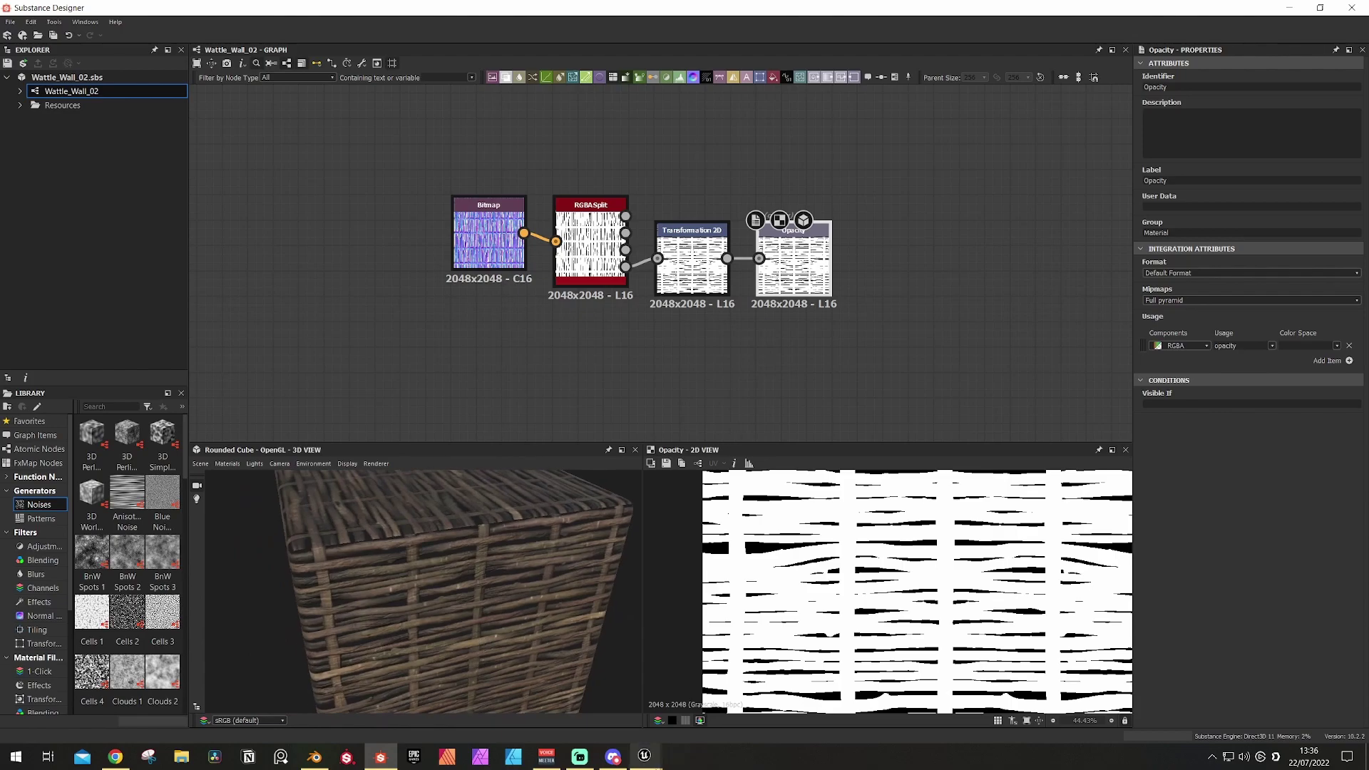
drag(931, 364, 385, 122)
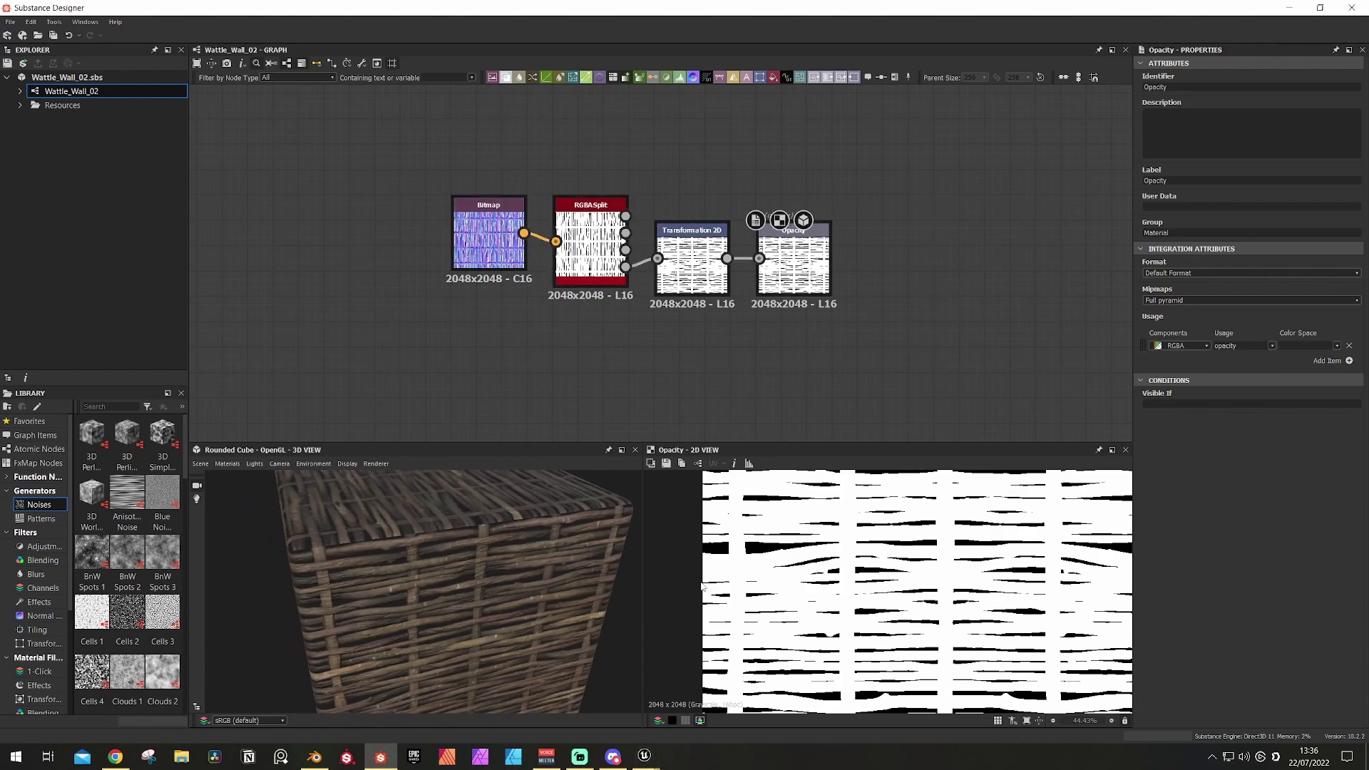
Step: Switch to Unreal Engine, inspect the wattle wall from both sides, and review the MI_Wattle_01 texture and override parameters
mouse_move(645, 755)
click(638, 703)
mouse_move(636, 702)
right_down()
mouse_move(685, 702)
mouse_move(637, 702)
right_up()
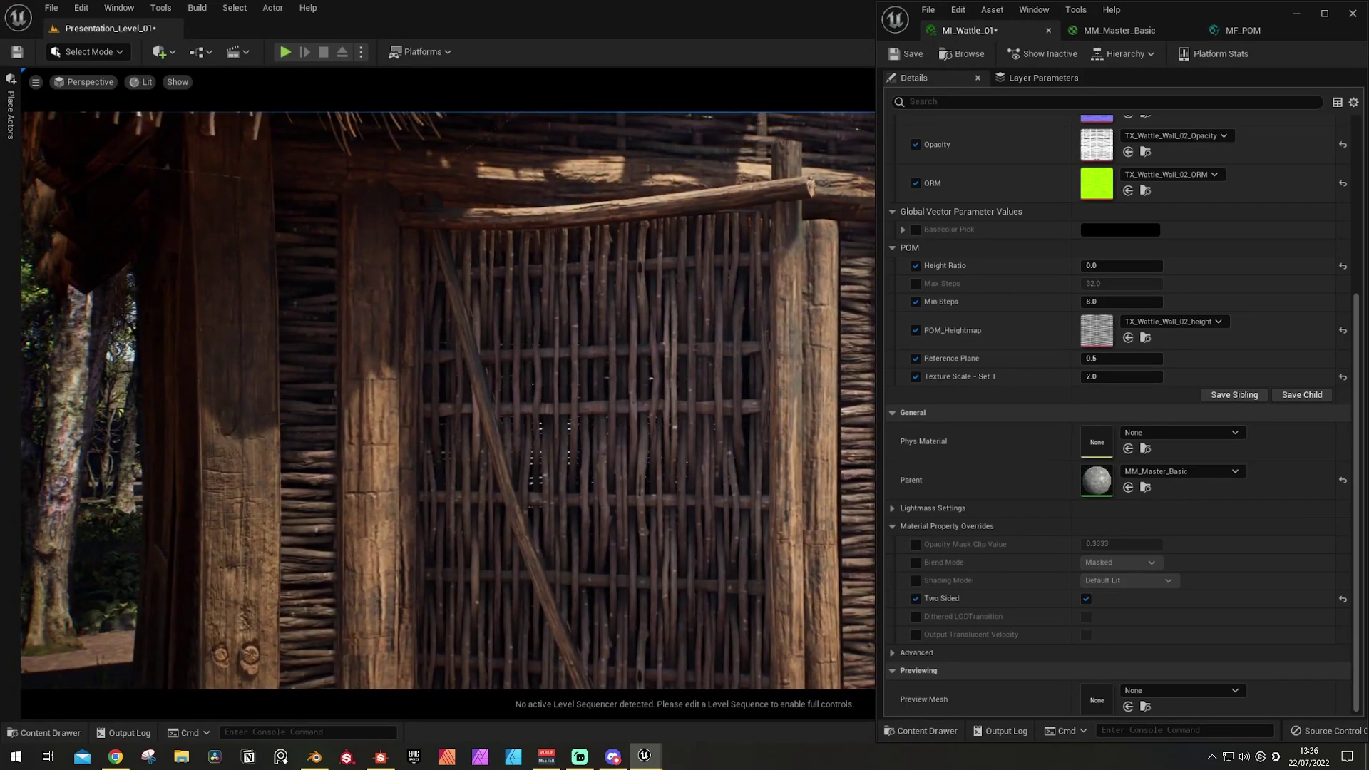
key(w)
right_drag(542, 371, 639, 427)
scroll(1013, 329, up, 5)
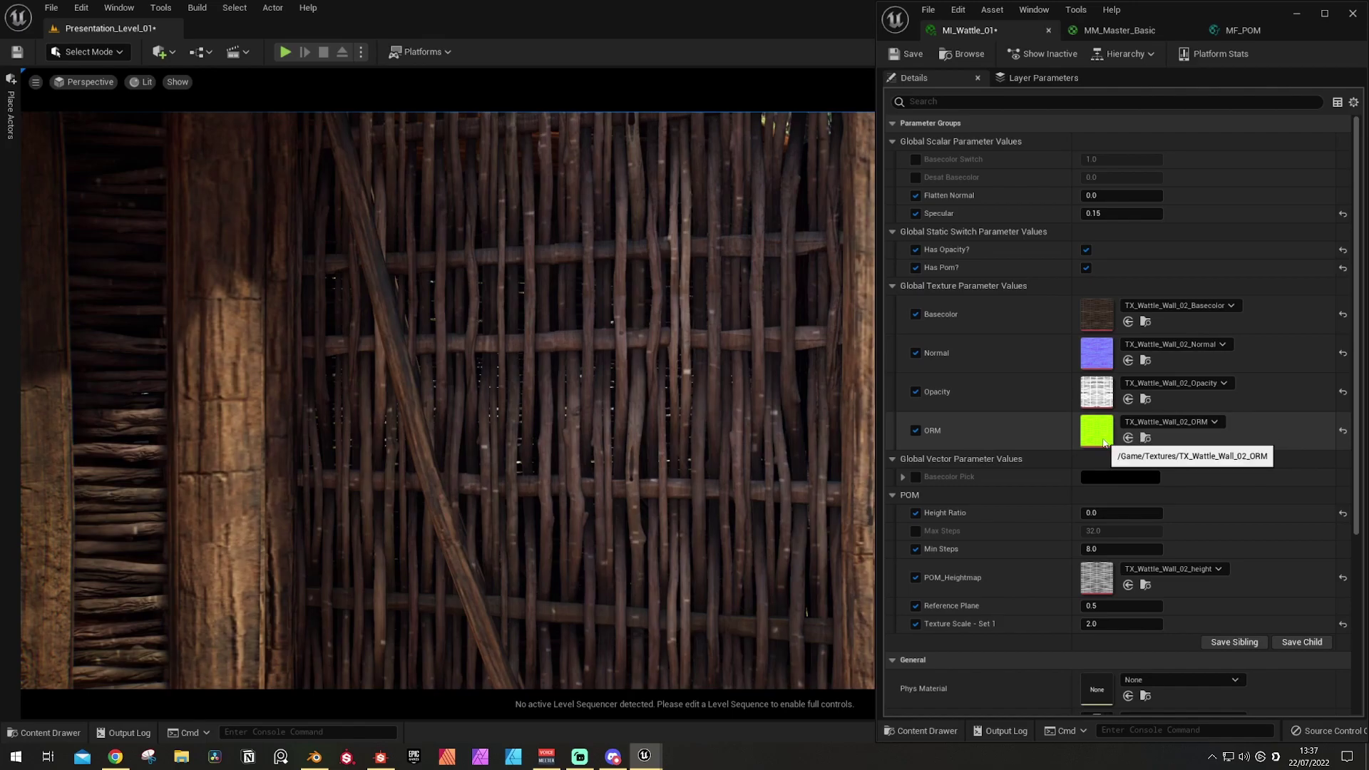
mouse_move(688, 399)
right_down()
mouse_move(577, 369)
mouse_move(662, 392)
mouse_move(627, 399)
mouse_move(706, 401)
right_up()
right_drag(591, 399, 592, 399)
scroll(1016, 500, down, 5)
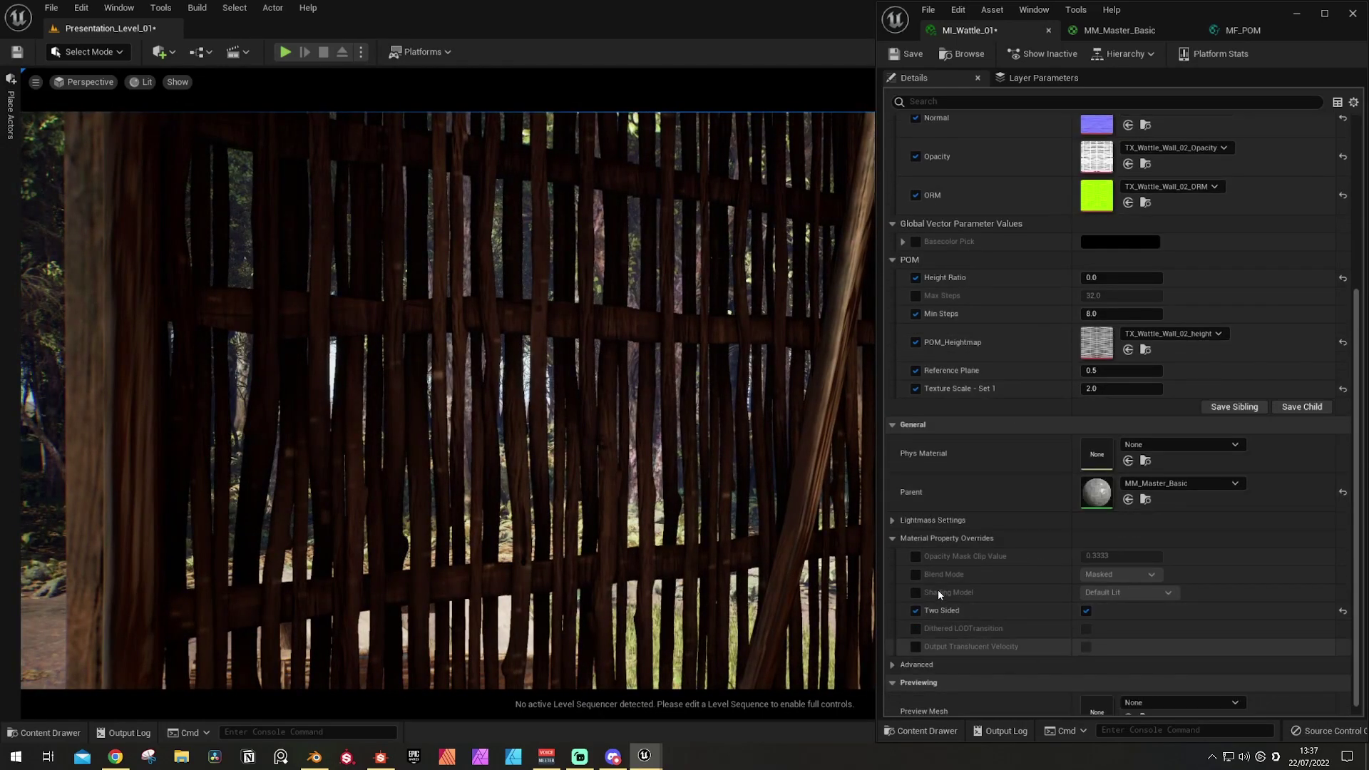
Step: Turn Two Sided off for MI_Wattle_01 and back on to compare the wattle wall
right_drag(304, 594, 256, 590)
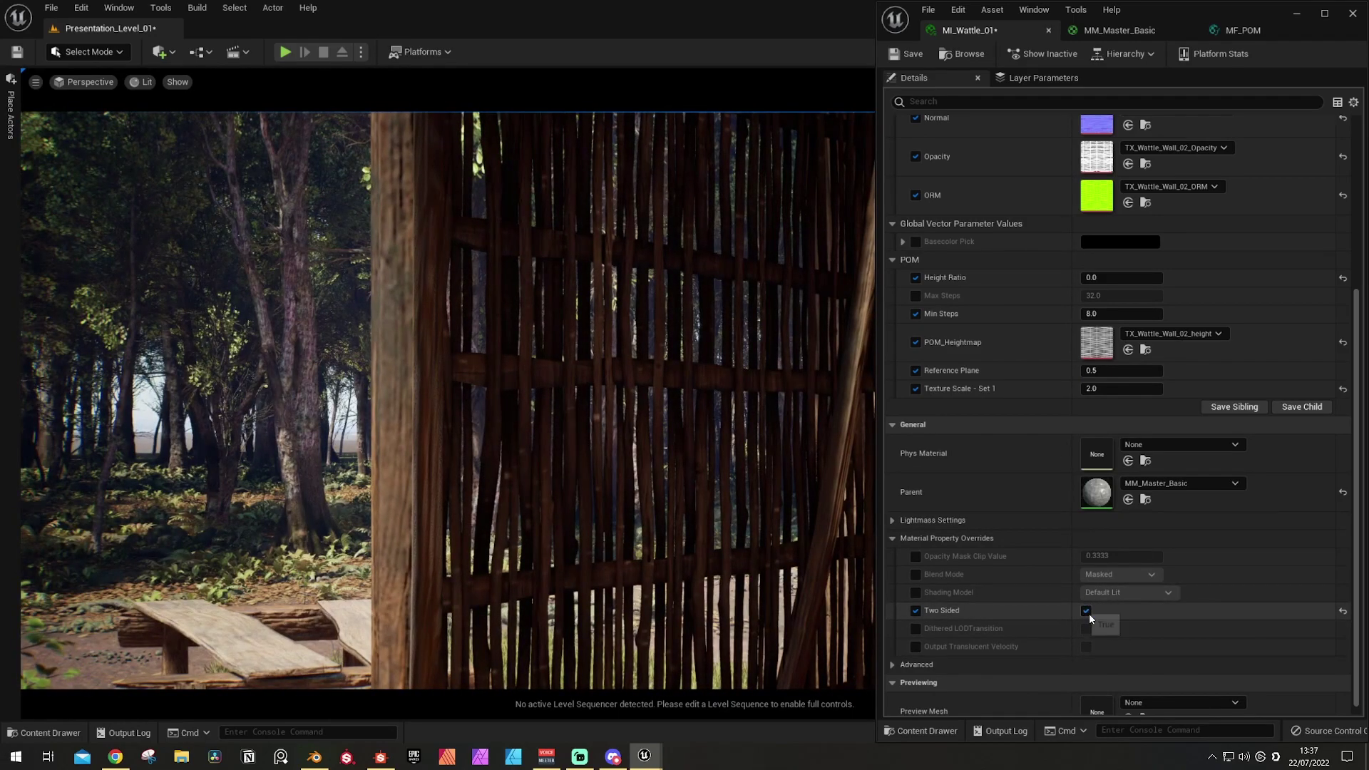
click(1087, 611)
right_drag(642, 499, 855, 460)
click(1085, 610)
click(1086, 610)
Step: Set the POM Height Ratio of MI_Wattle_01 to 0.04 while viewing the wattle wall's front
mouse_move(720, 460)
right_down()
mouse_move(730, 454)
mouse_move(709, 454)
right_up()
key(s)
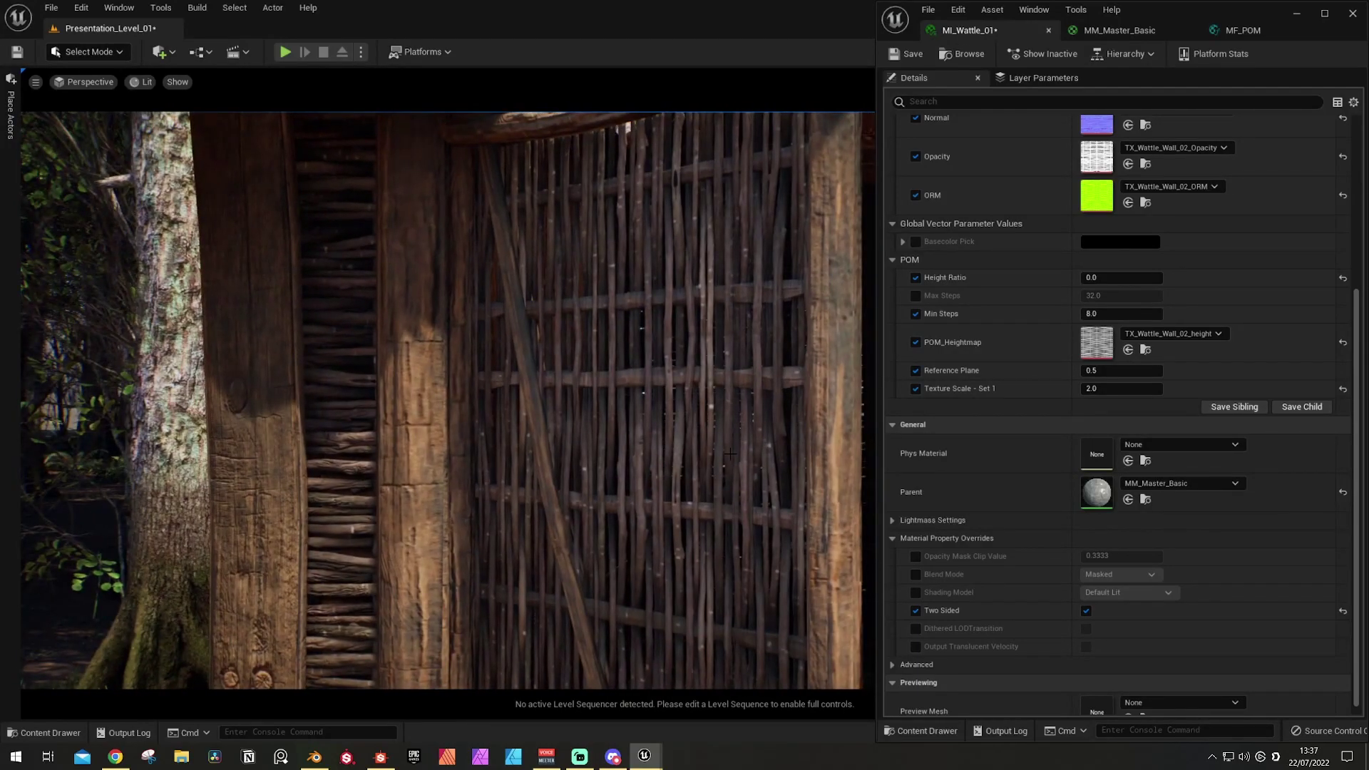
key(w)
right_drag(828, 381, 855, 331)
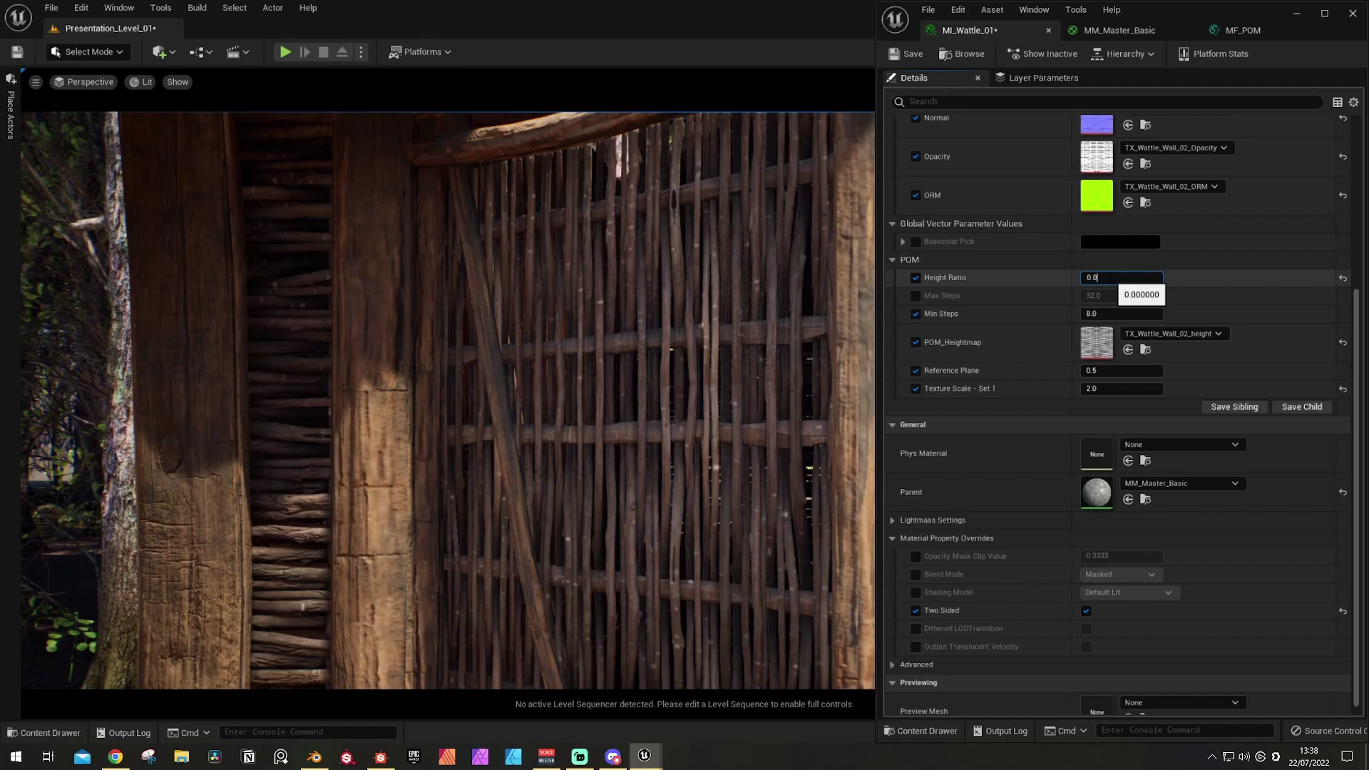
key(Return)
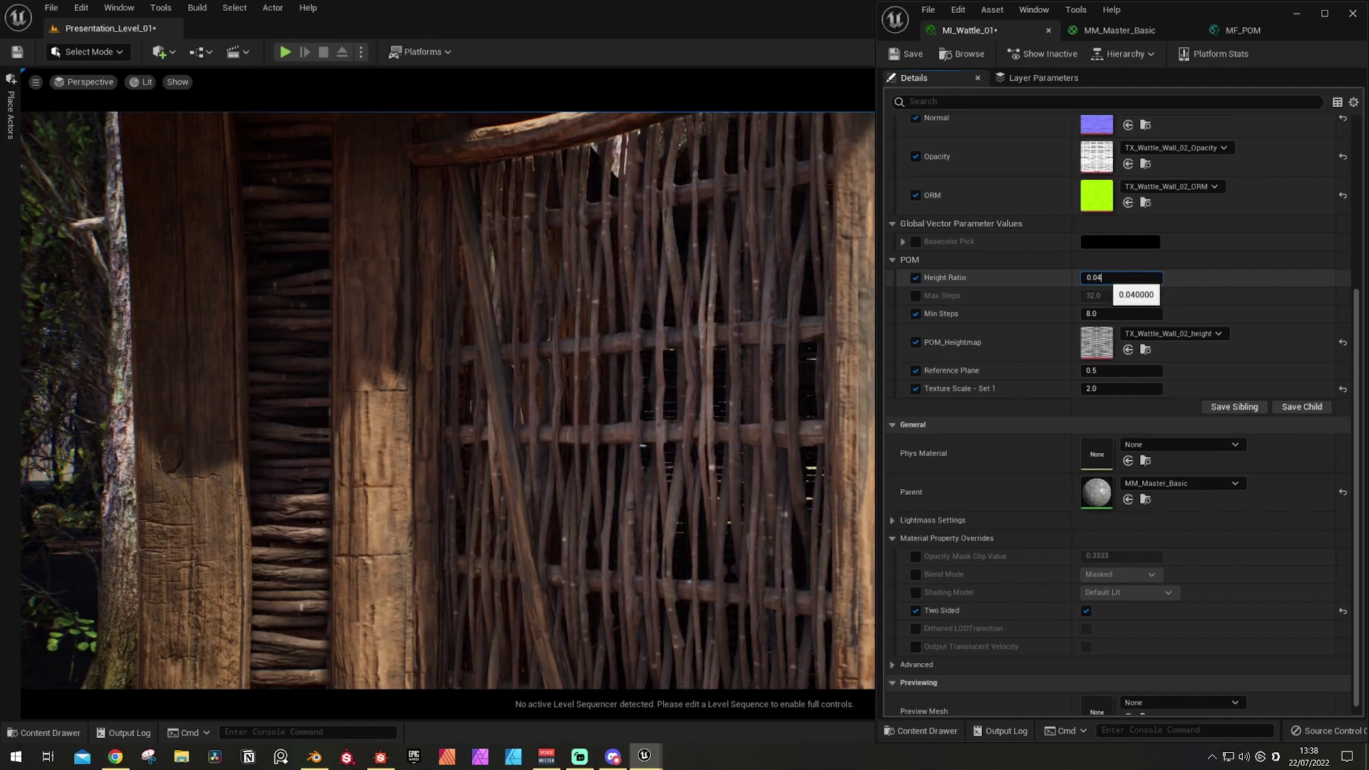
Step: Set the POM Height Ratio of MI_Wattle_01 to 0.0 and view the wattle wall without parallax depth
right_drag(642, 384, 738, 375)
click(1116, 276)
key(BackSpace)
key(Return)
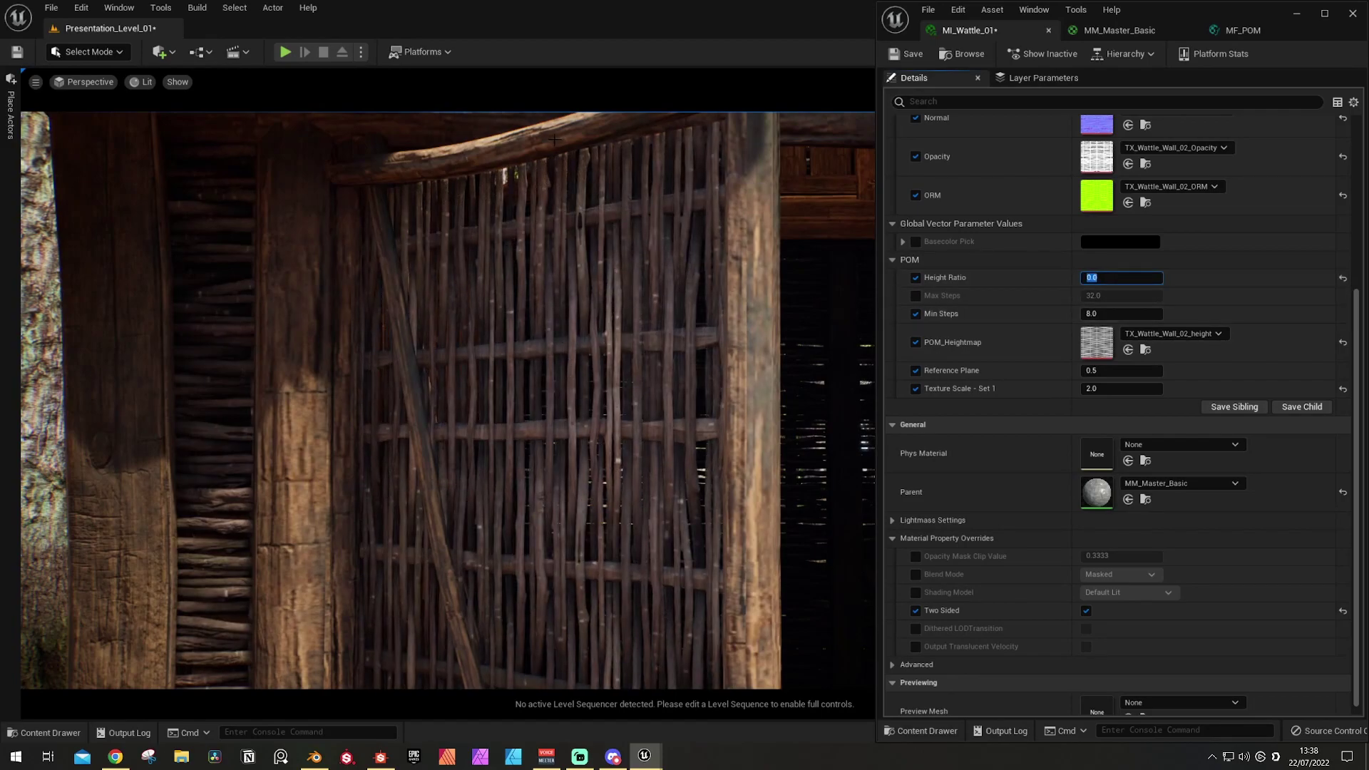
key(s)
right_drag(448, 399, 410, 408)
key(w)
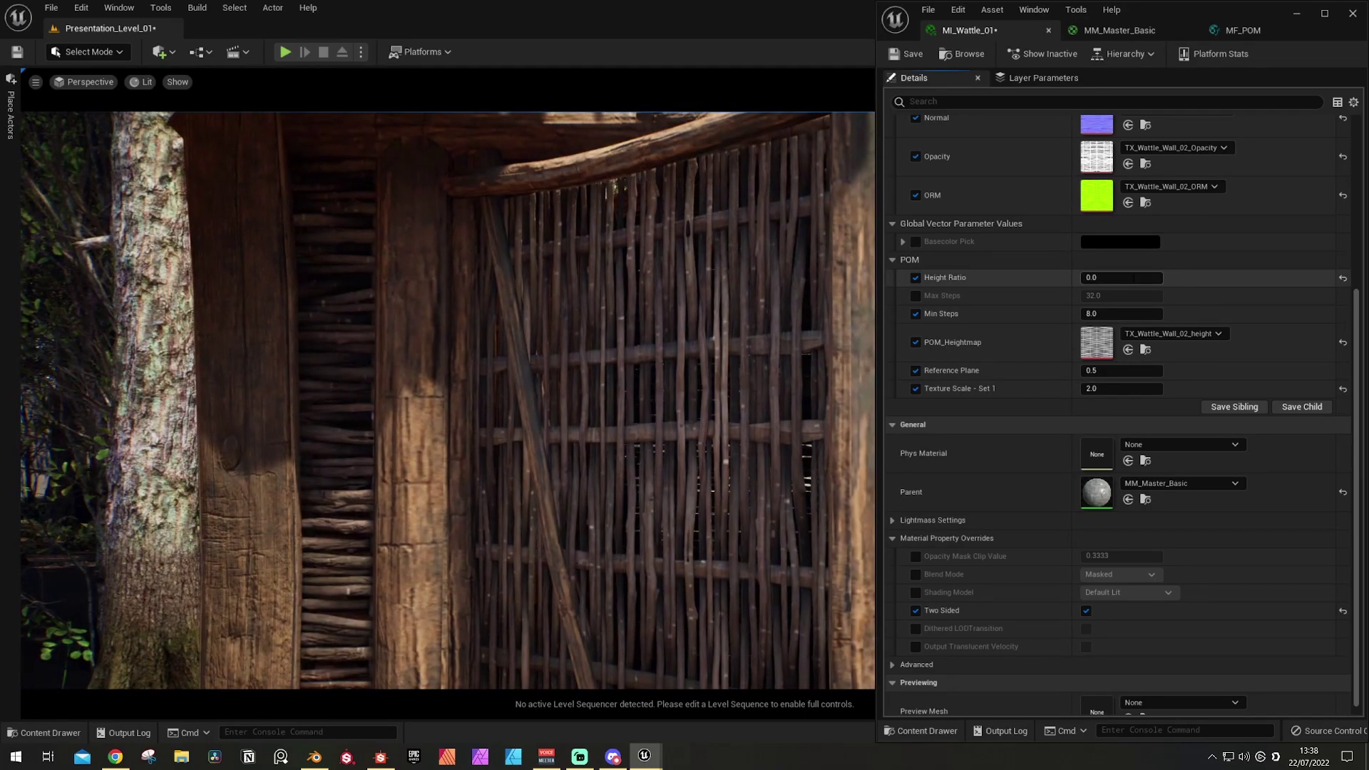
Step: Set the POM Height Ratio of MI_Wattle_01 to 0.04 and examine the wattle wall's depth from several angles
click(1133, 277)
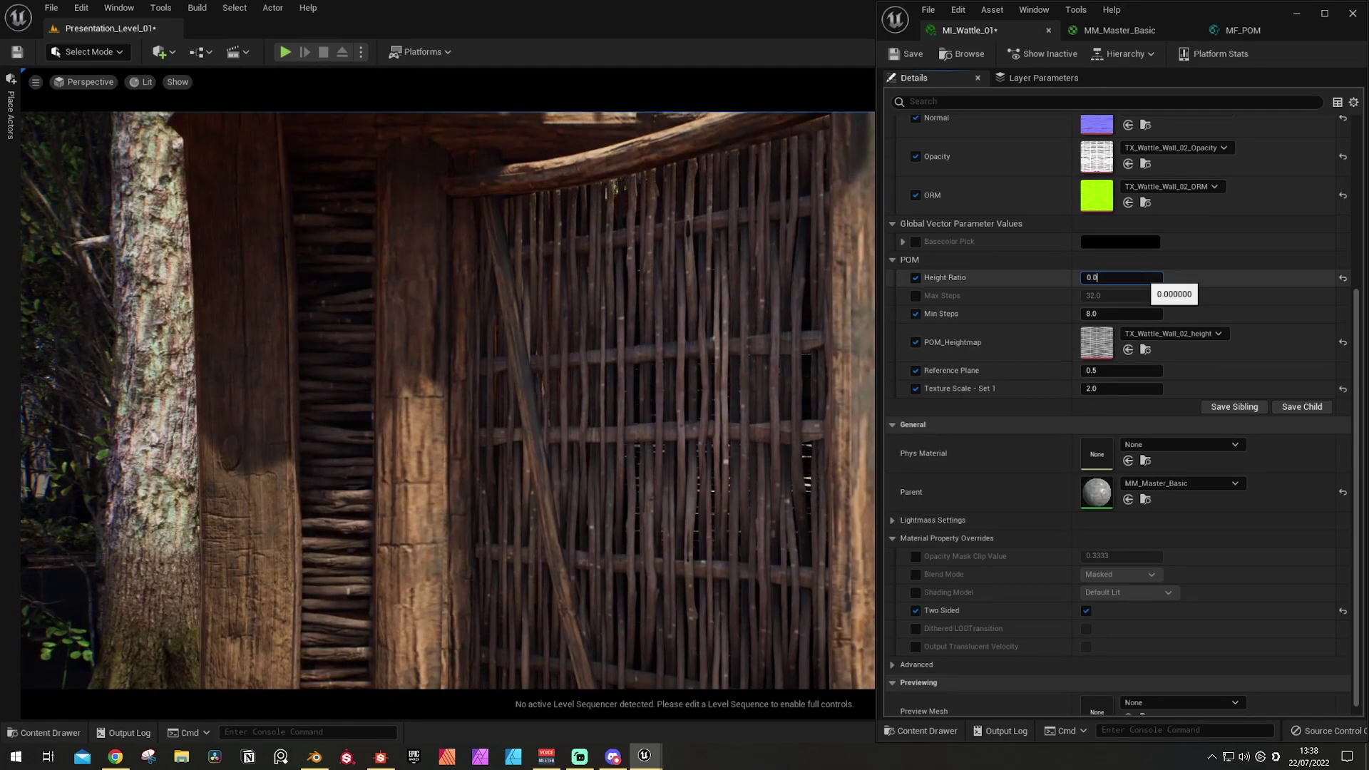
text(4)
key(Return)
key(w)
right_drag(627, 342, 684, 342)
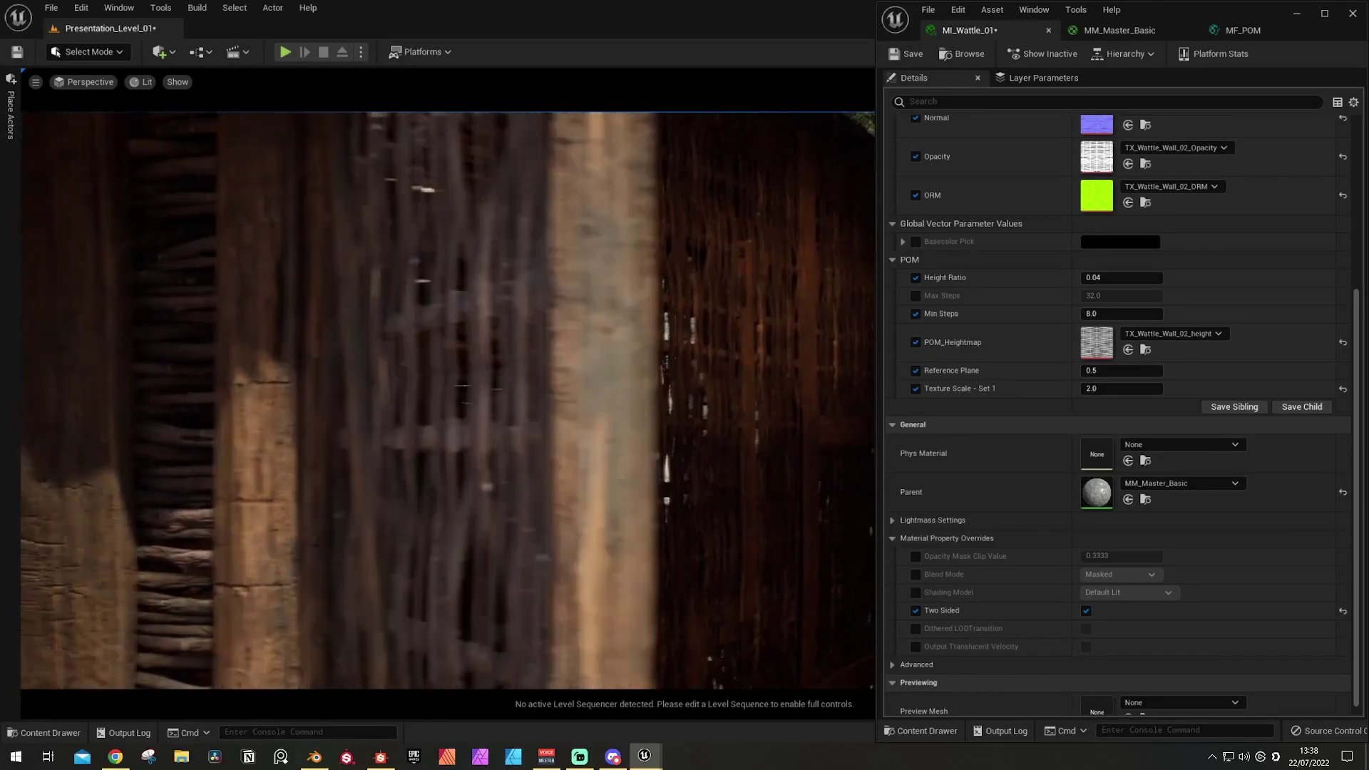
key(s)
right_drag(644, 512, 545, 513)
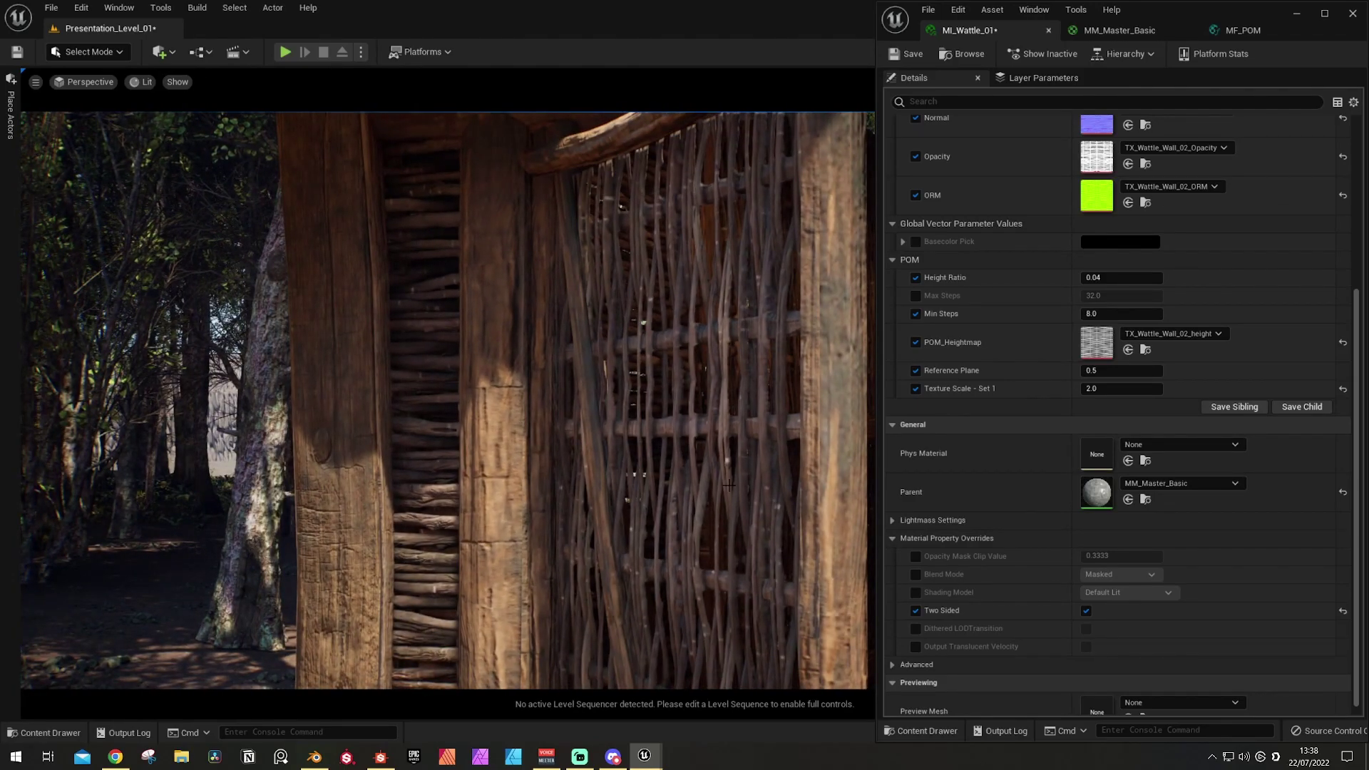
key(s)
right_drag(648, 471, 732, 449)
key(w)
key(s)
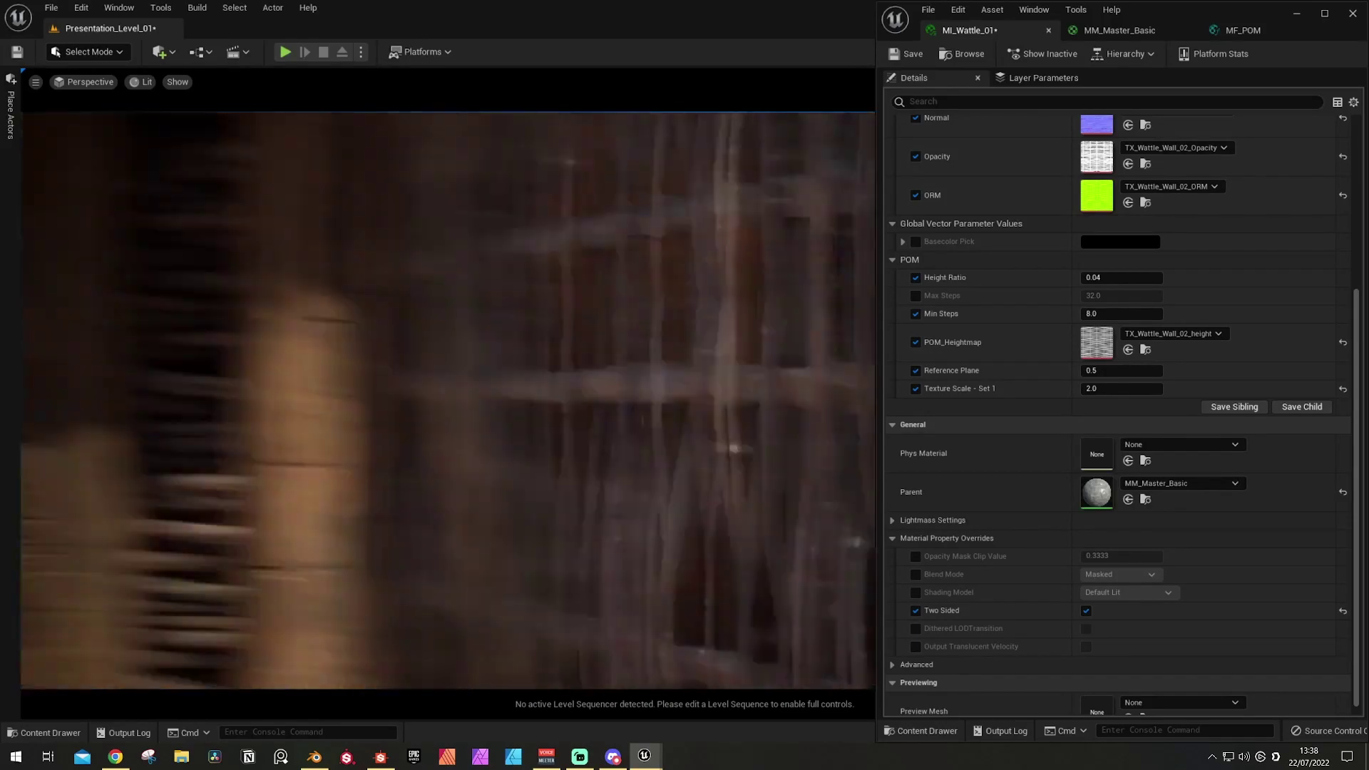
Step: Switch to Substance Designer, preview the Height output of Wattle_Wall_02, and examine its grey values up close and overall
click(380, 756)
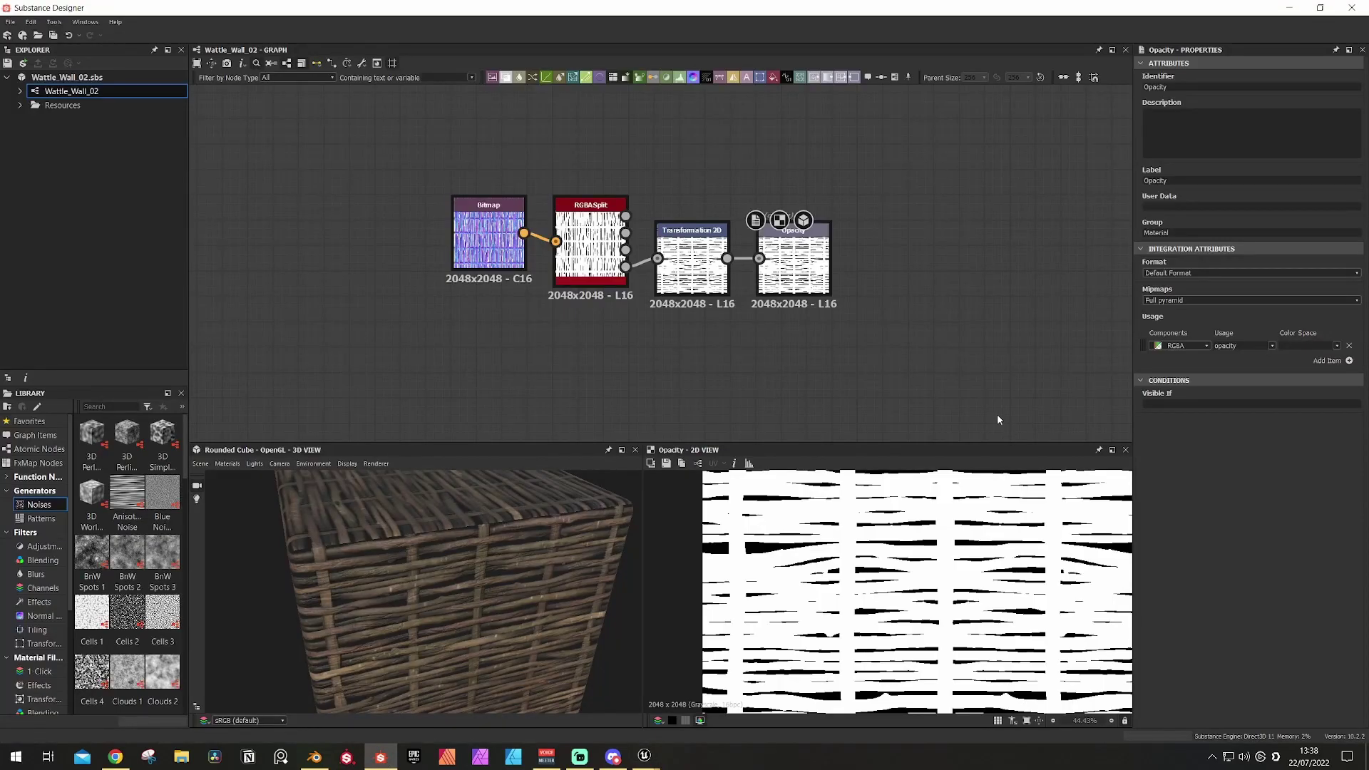
scroll(927, 213, down, 3)
middle_drag(927, 158, 1003, 497)
double_click(663, 394)
scroll(853, 617, up, 5)
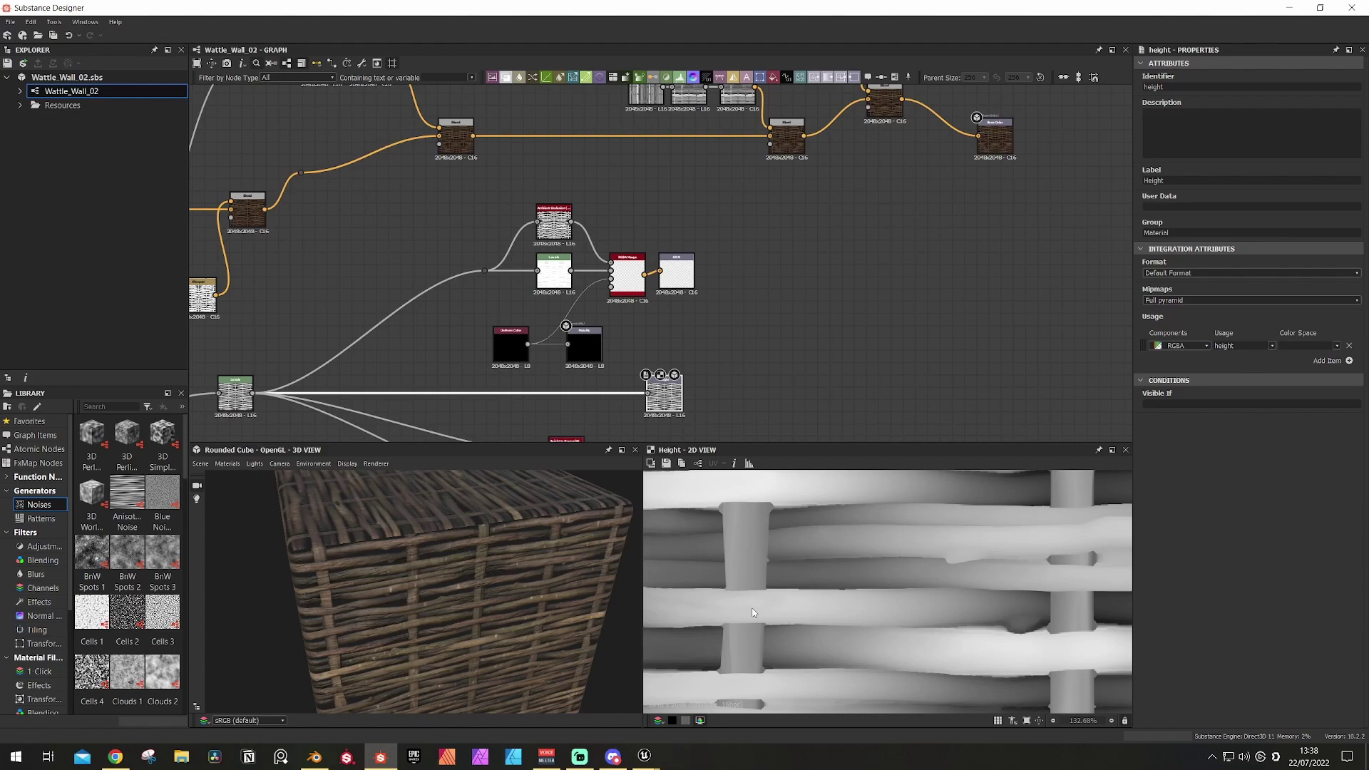
middle_drag(831, 310, 894, 305)
scroll(930, 580, down, 5)
scroll(831, 553, up, 4)
middle_drag(1058, 563, 1015, 554)
scroll(1015, 554, up, 4)
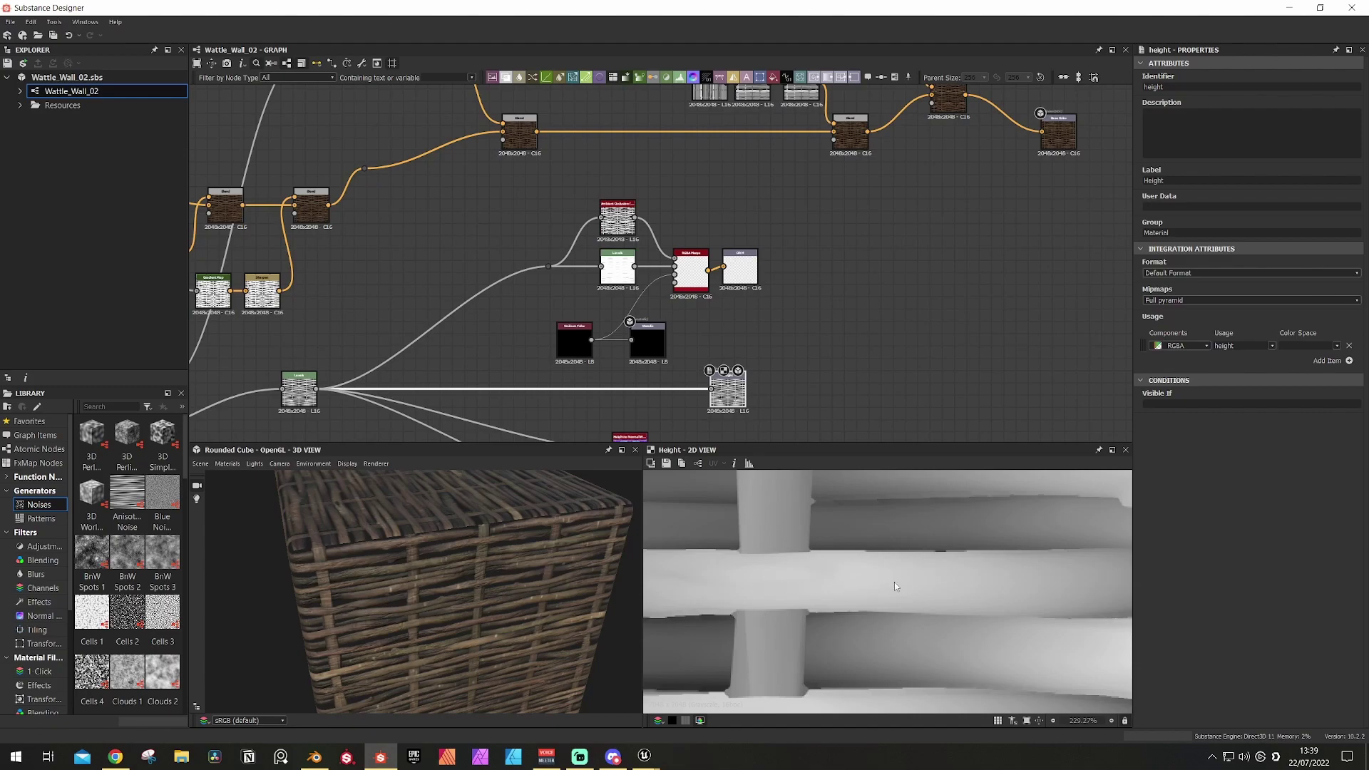
scroll(815, 571, down, 7)
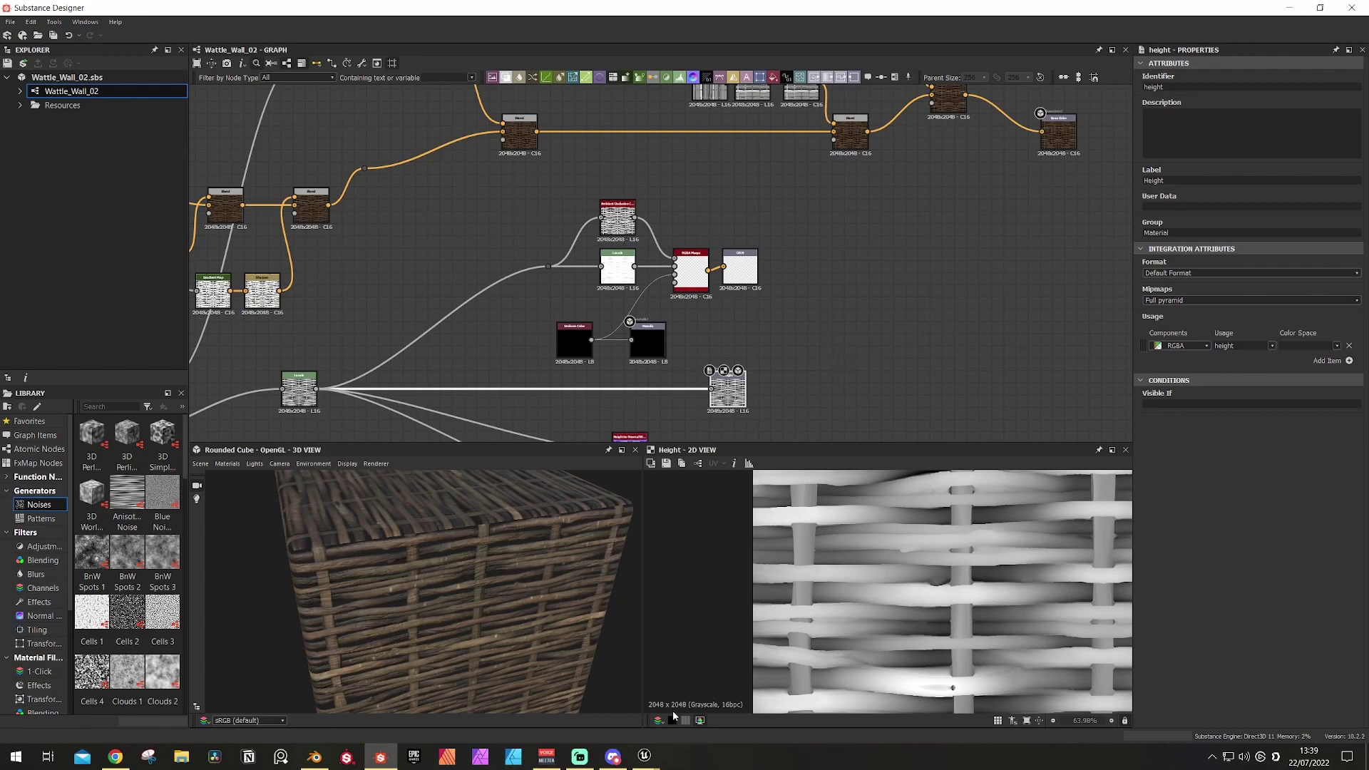
Step: Switch to Unreal Engine and compare the parallax and opacity of the wattle door from its inner and outer sides
mouse_move(643, 755)
click(633, 706)
mouse_move(789, 420)
right_down()
mouse_move(560, 403)
mouse_move(767, 422)
right_up()
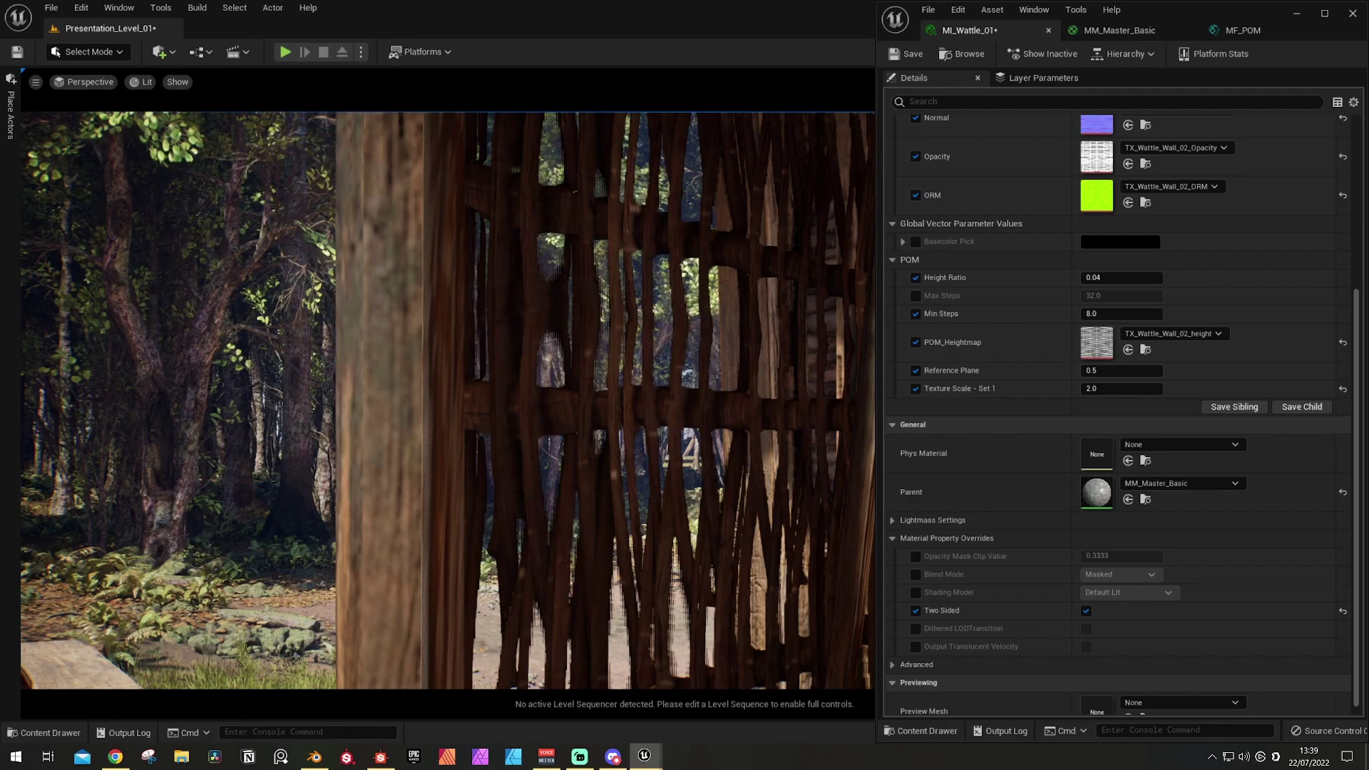
right_drag(768, 422, 777, 422)
right_drag(473, 411, 473, 411)
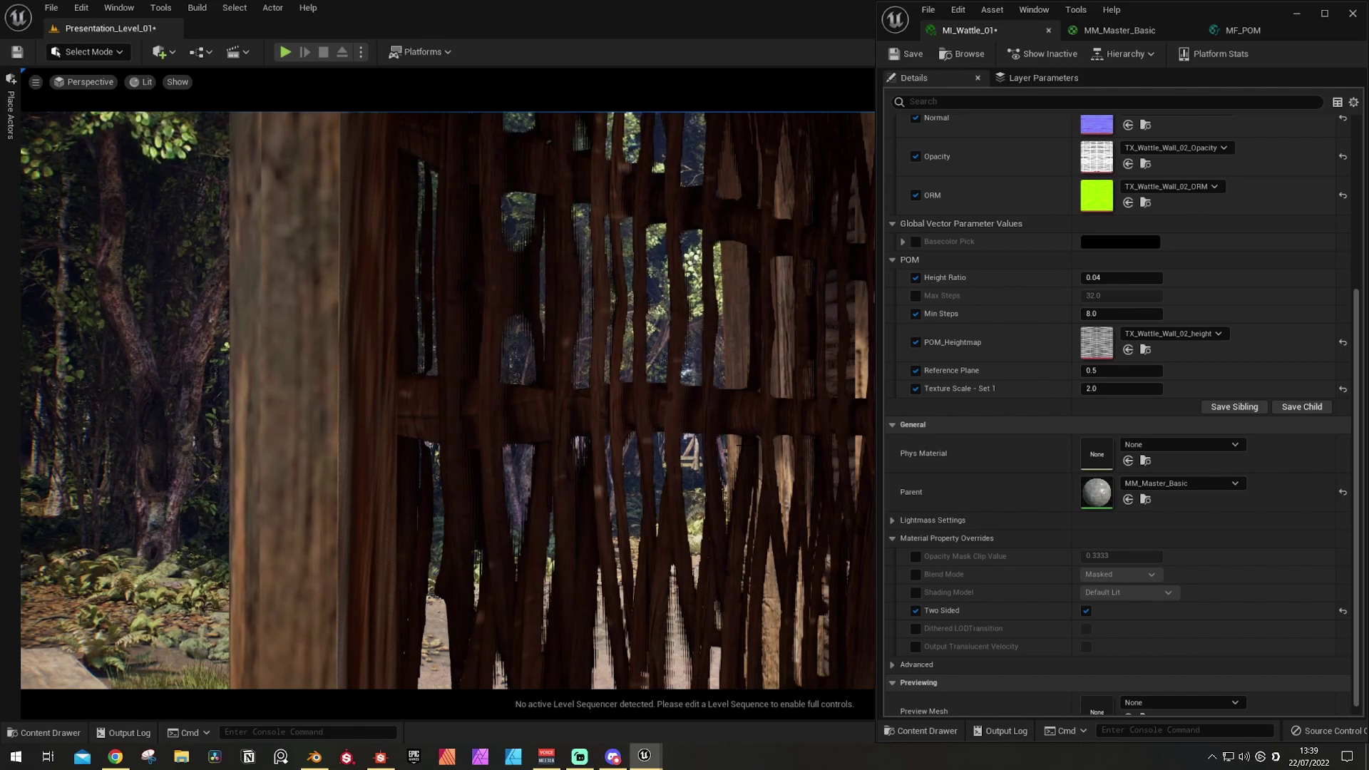
right_drag(447, 399, 485, 400)
right_drag(641, 425, 712, 425)
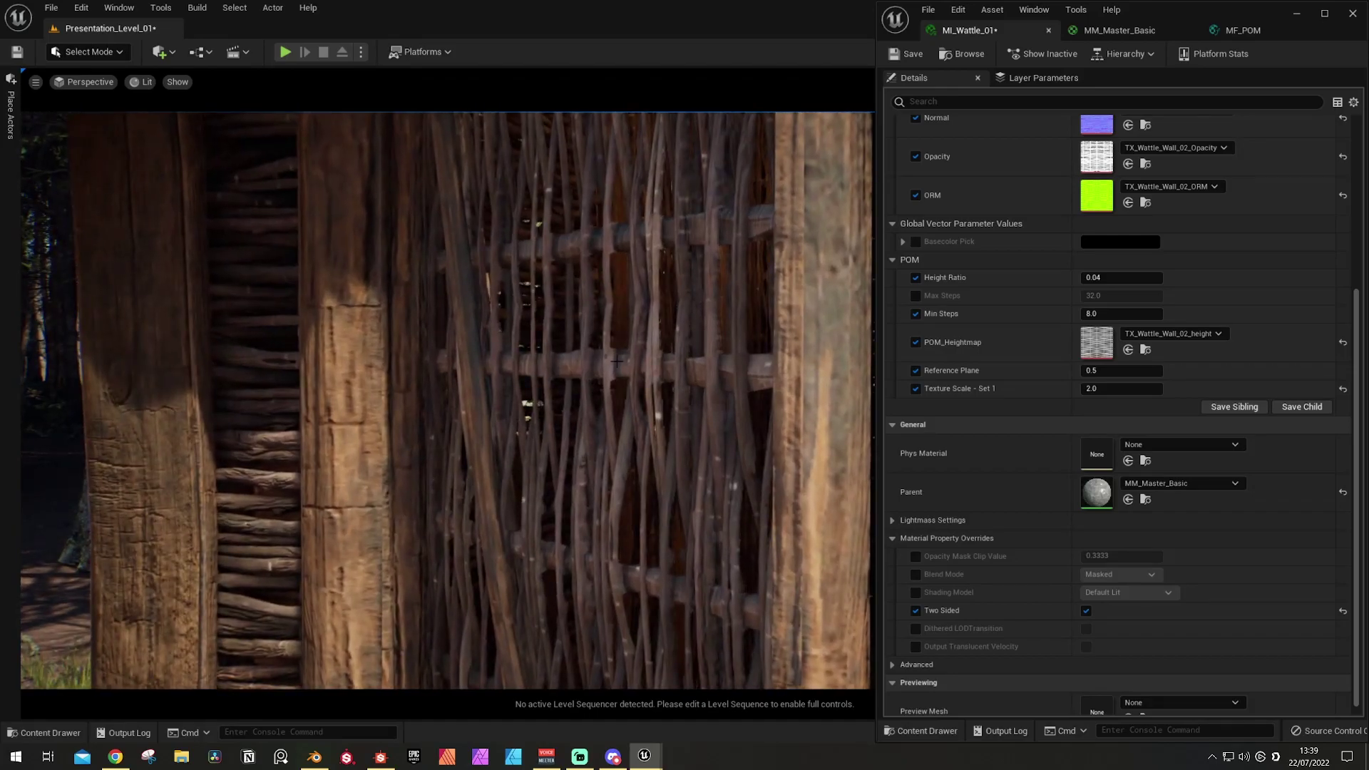
click(616, 361)
right_drag(616, 361, 139, 361)
key(Escape)
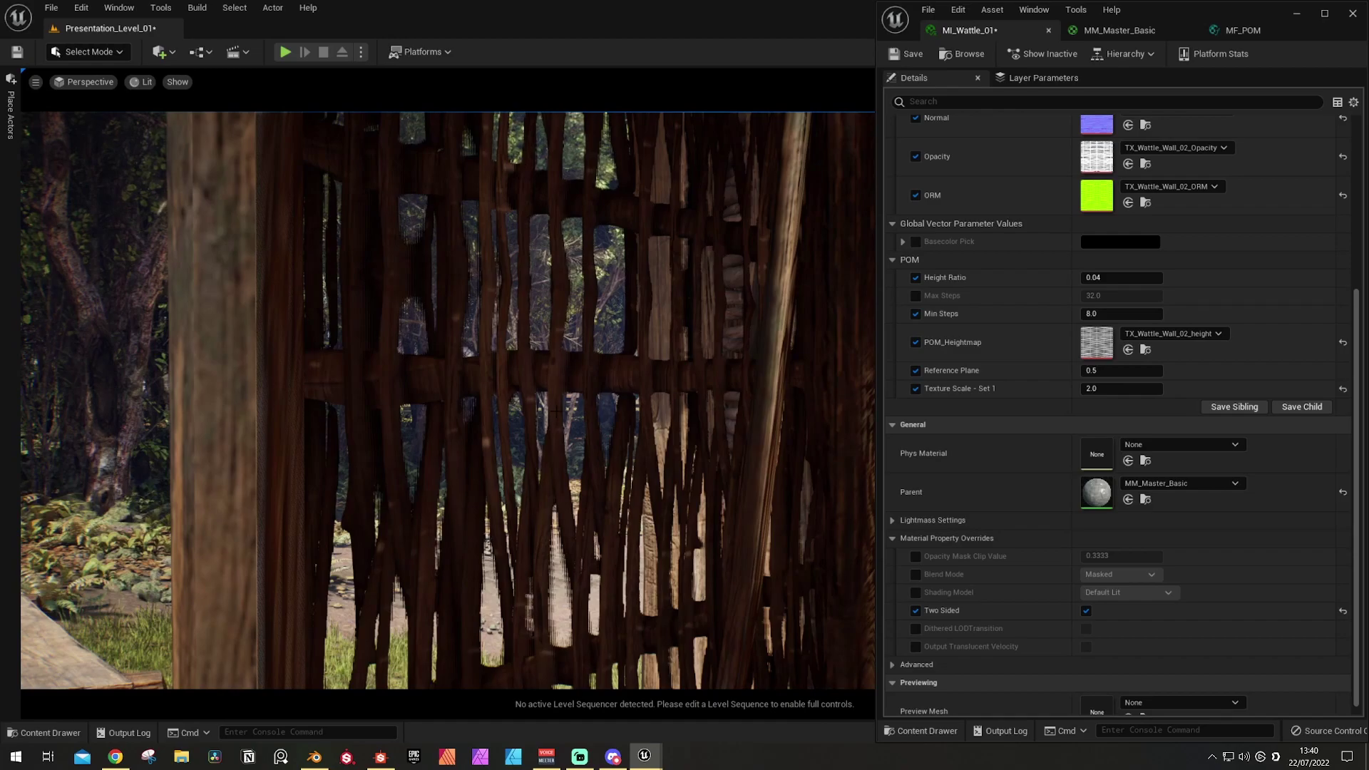
right_drag(580, 264, 583, 327)
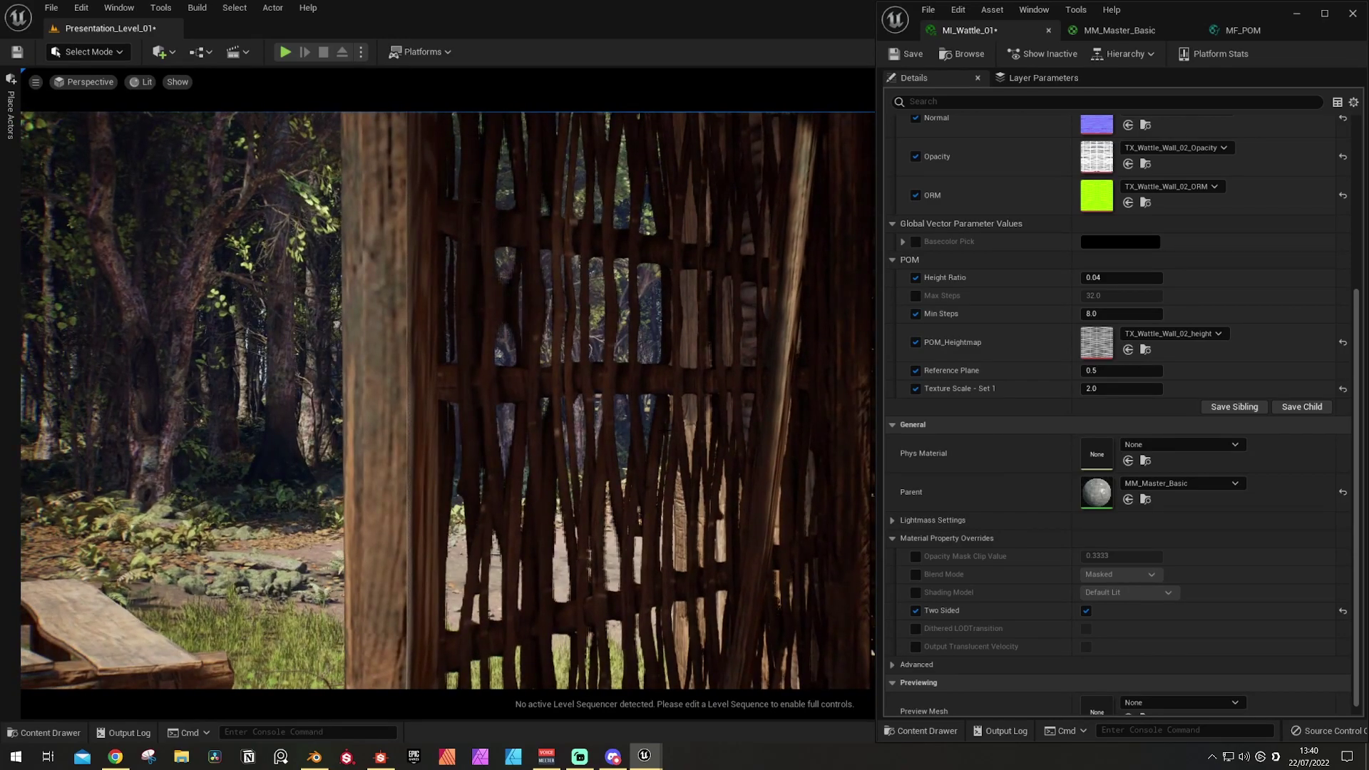
Step: Switch to Blender and examine the selected wattle panel faces of Medieval_Door_04 from several angles
click(313, 756)
middle_drag(588, 270, 547, 329)
middle_drag(506, 468, 460, 372)
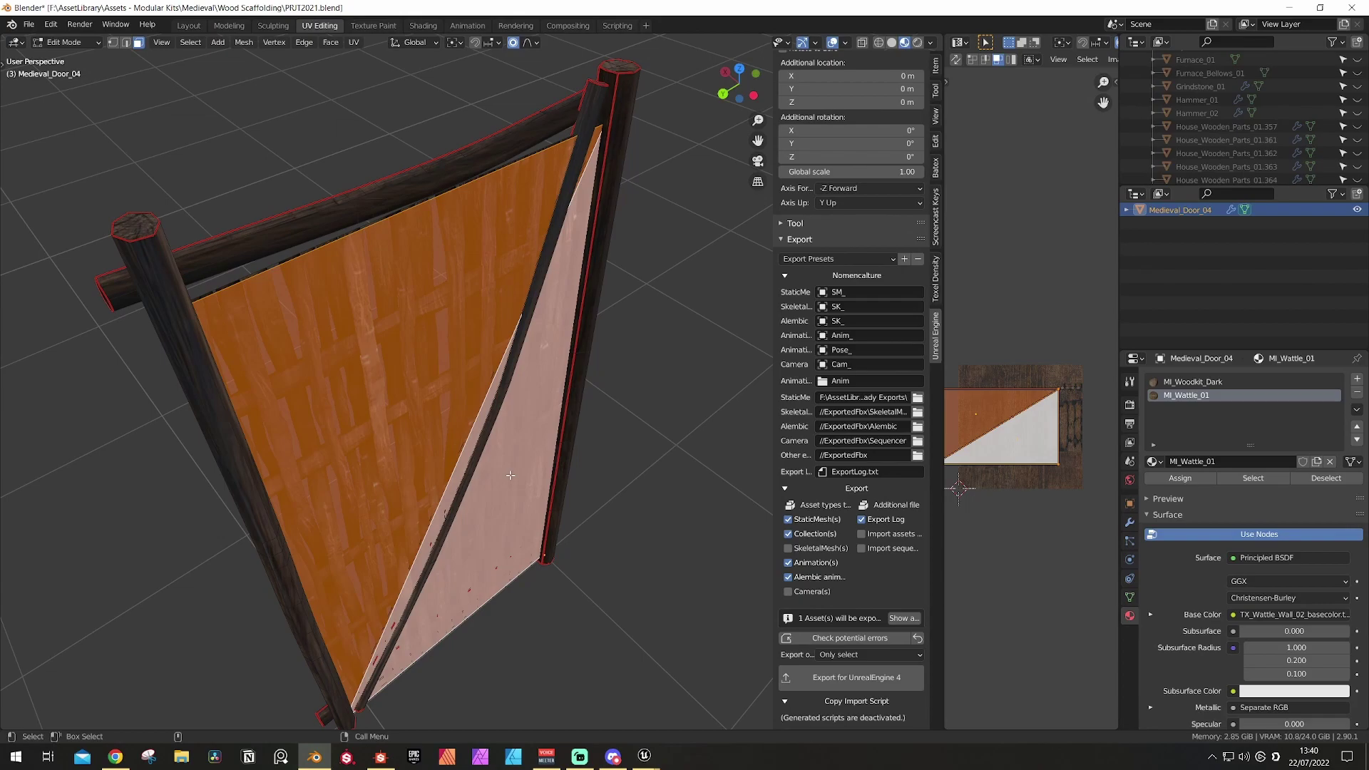
middle_drag(510, 475, 476, 439)
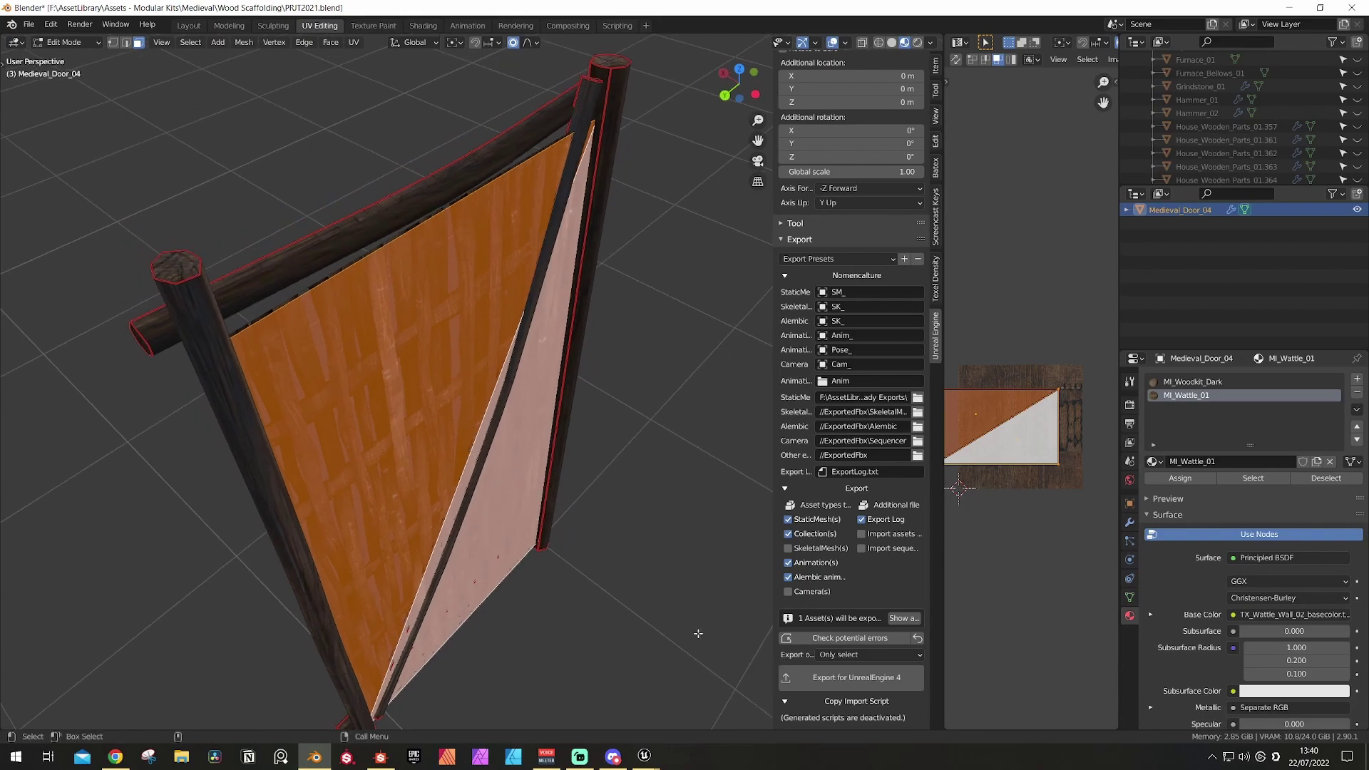
middle_drag(569, 531, 502, 396)
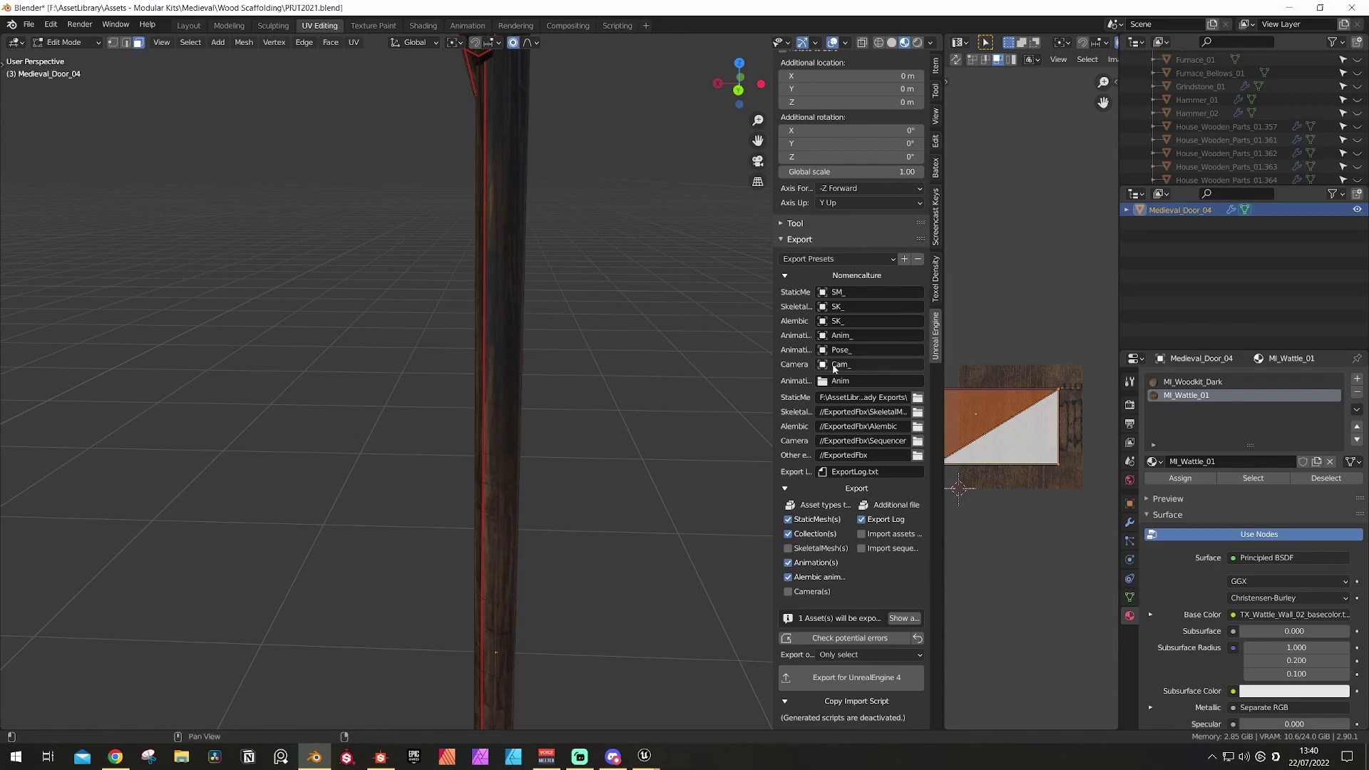
middle_drag(700, 388, 463, 428)
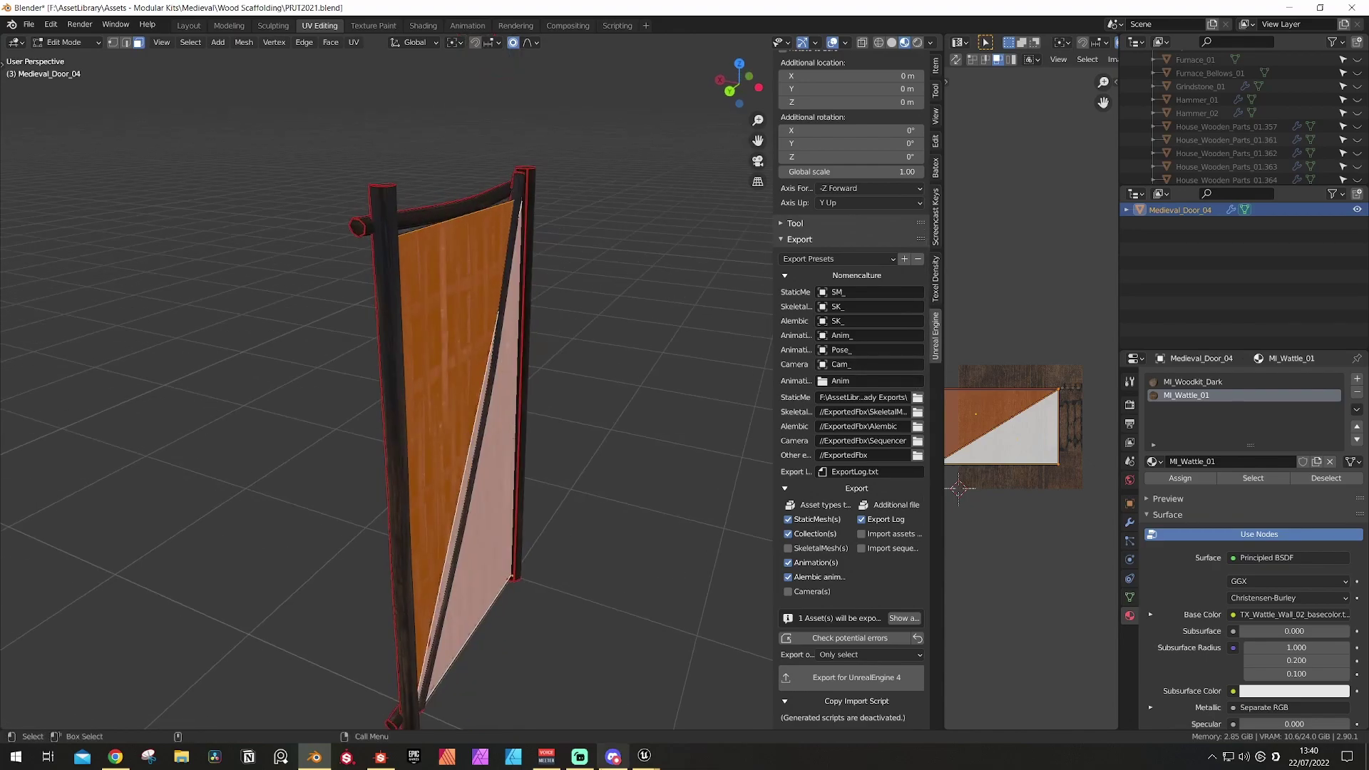
Step: Switch to Unreal Engine, turn off Two Sided and its override for MI_Wattle_01, collapse the property overrides, and minimize the material window
mouse_move(651, 761)
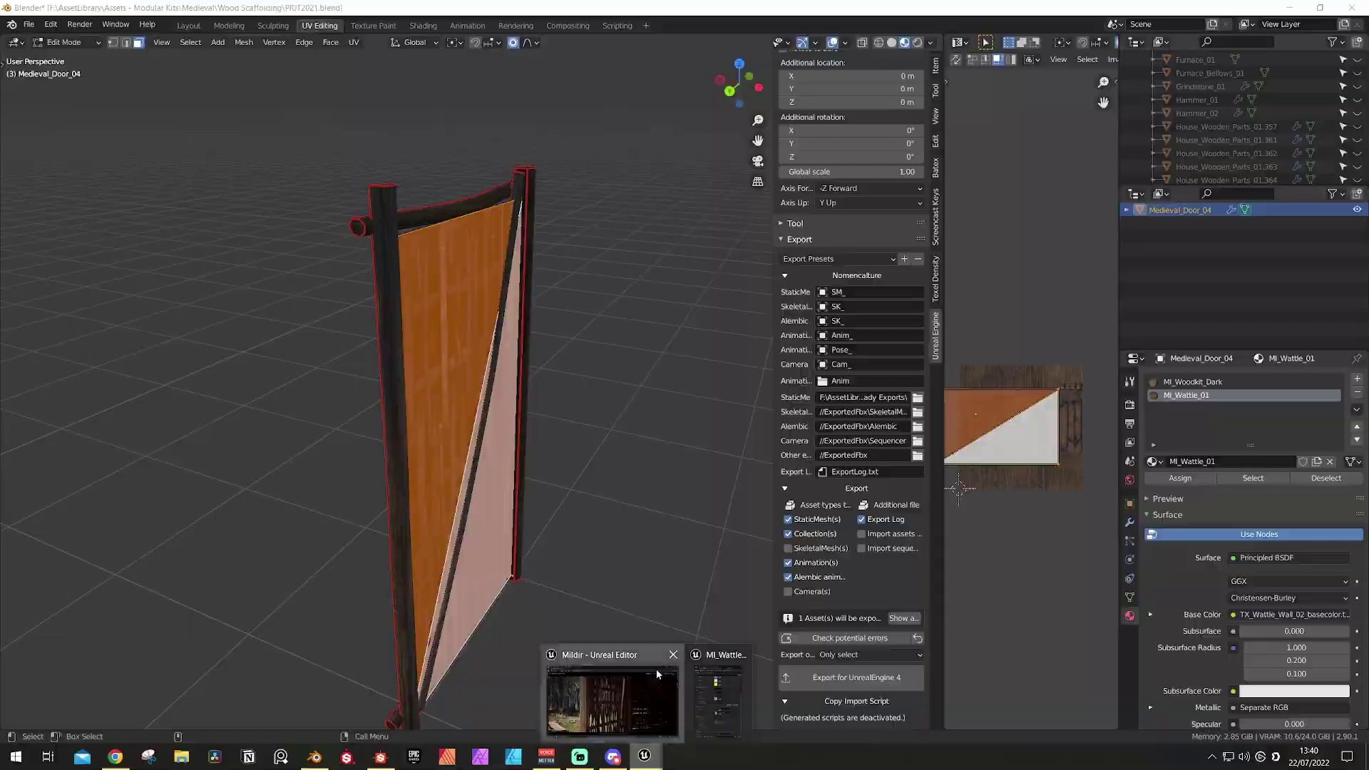
click(611, 699)
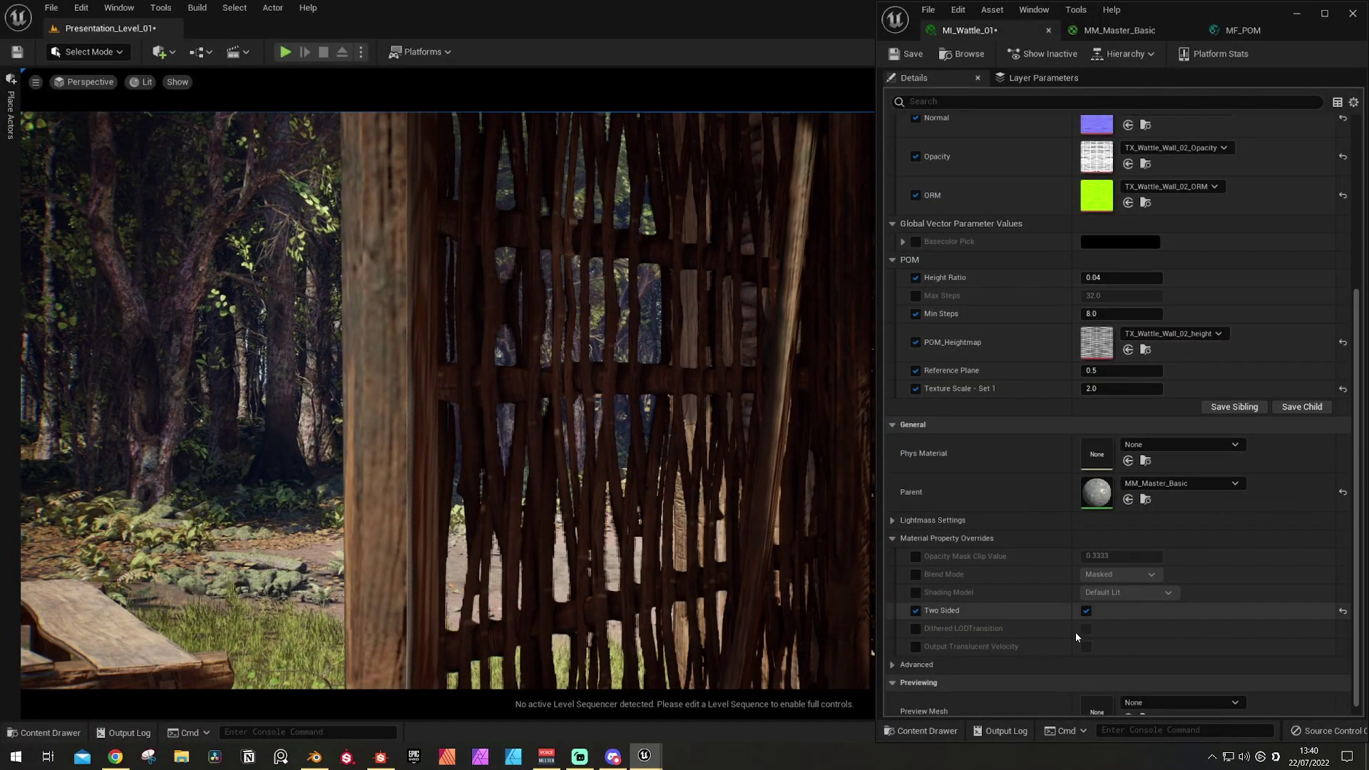
click(1086, 611)
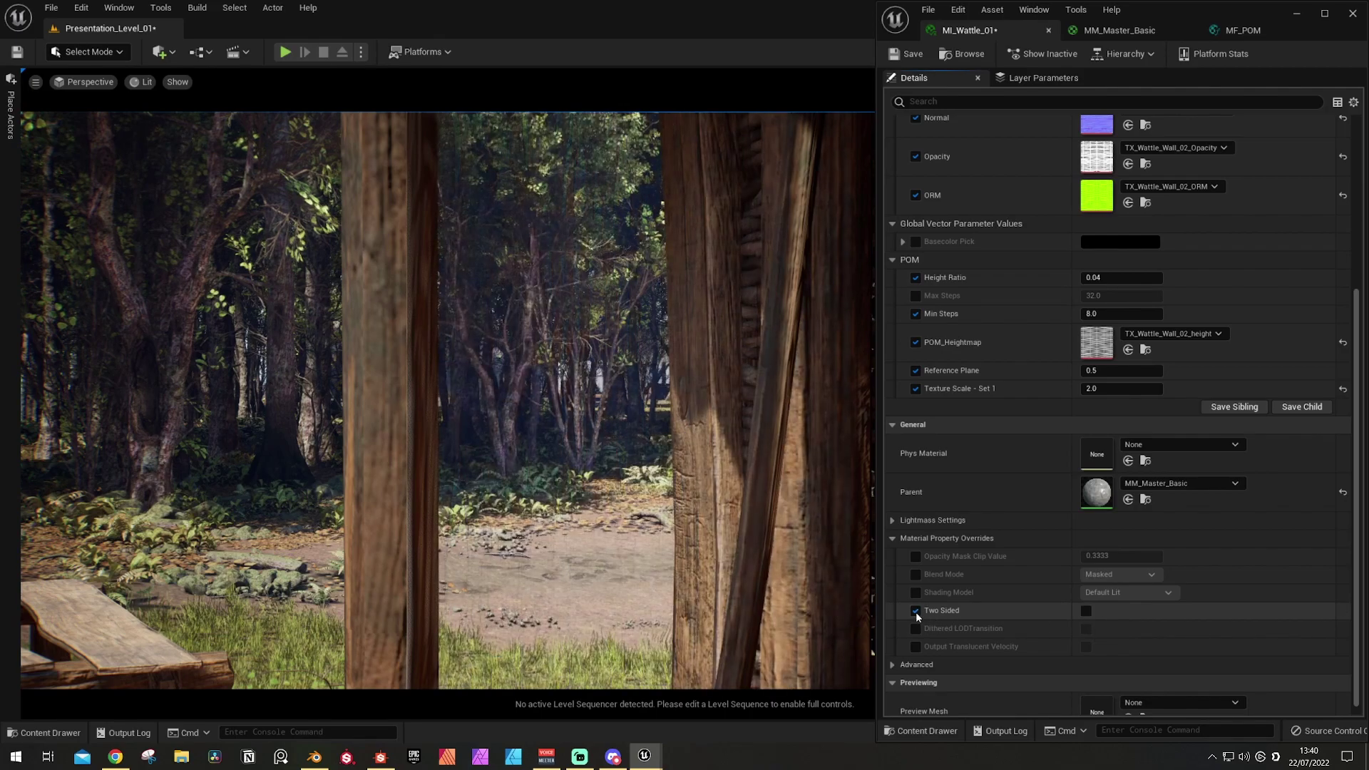
click(915, 610)
click(892, 540)
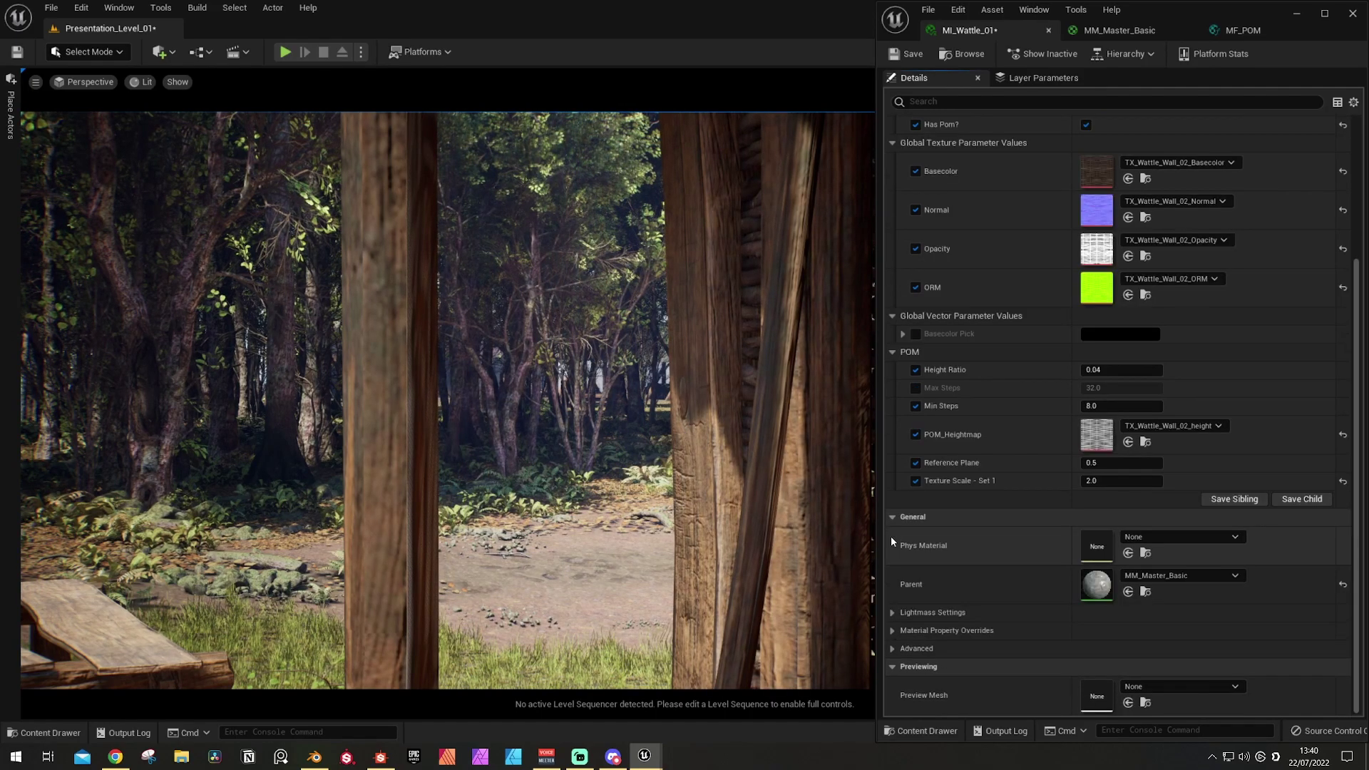
click(1298, 12)
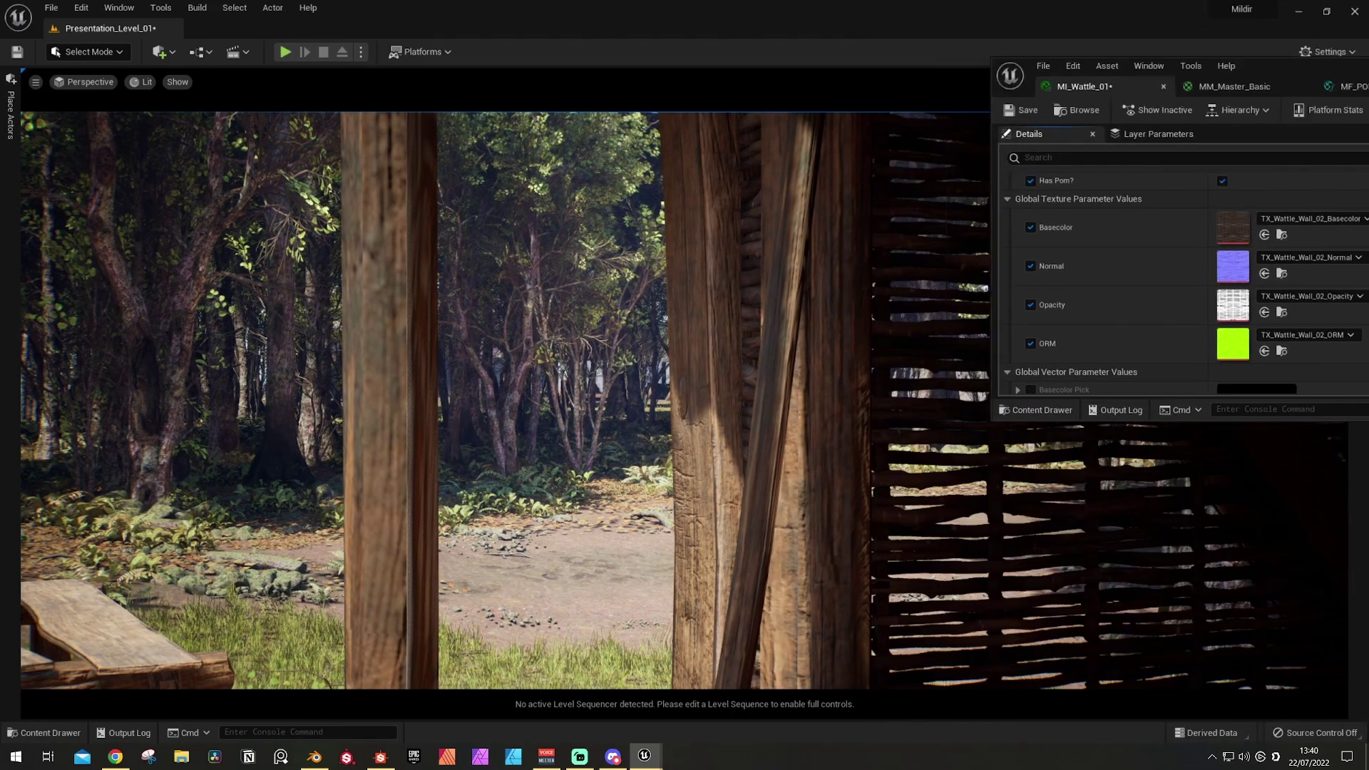
Step: Select the wattle door in the level and locate its SM_Medieval_Door_04 mesh in the ModularPieces folder
click(770, 427)
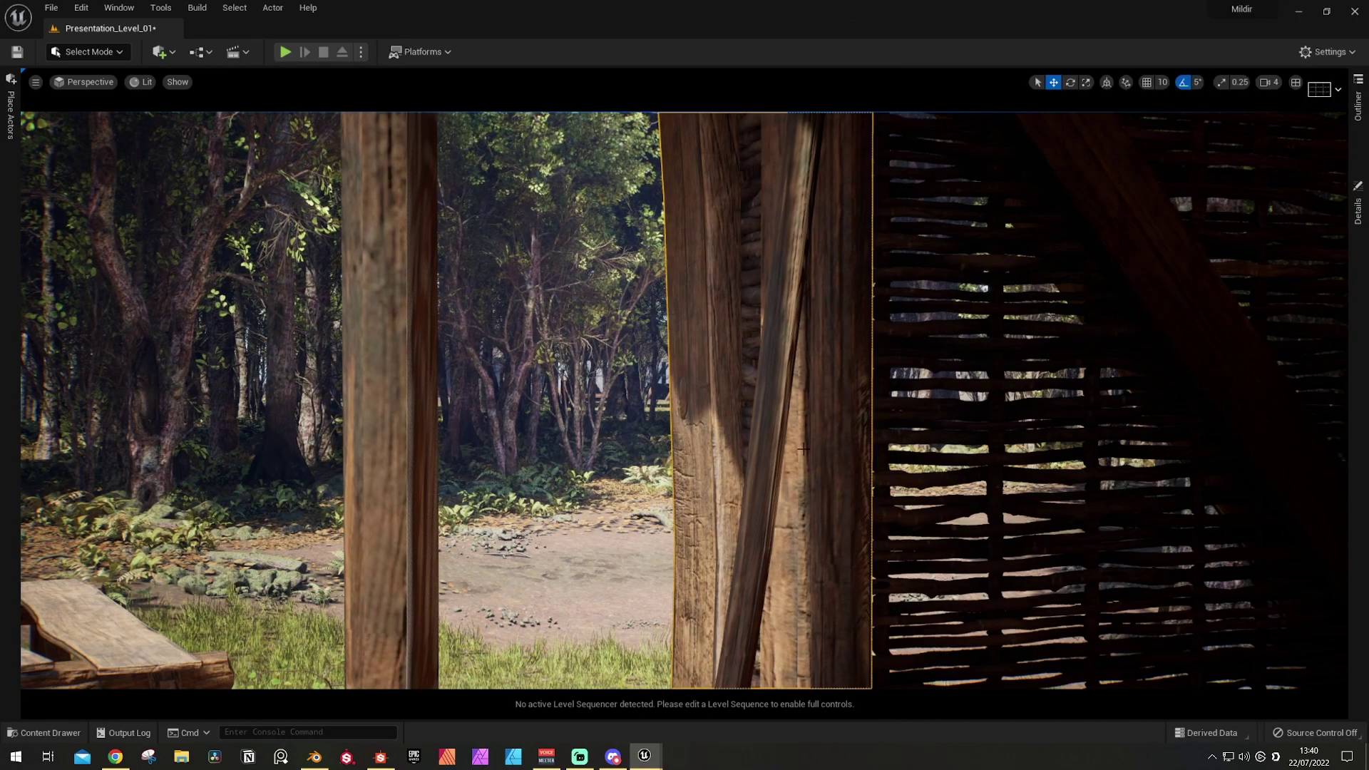
click(385, 321)
key(ctrl+b)
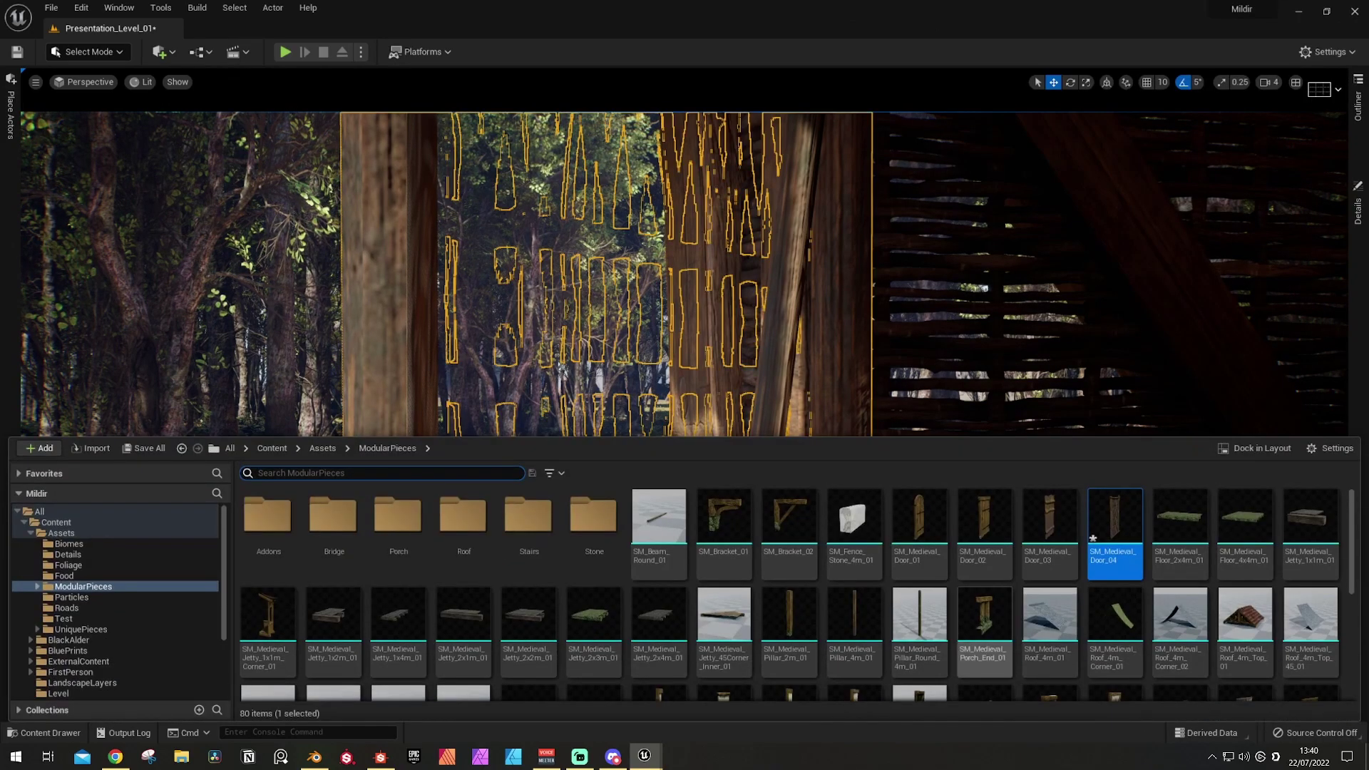
Step: Reimport the SM_Medieval_Door_04 static mesh from its existing source file and check the door in the level
right_click(1104, 516)
click(1162, 132)
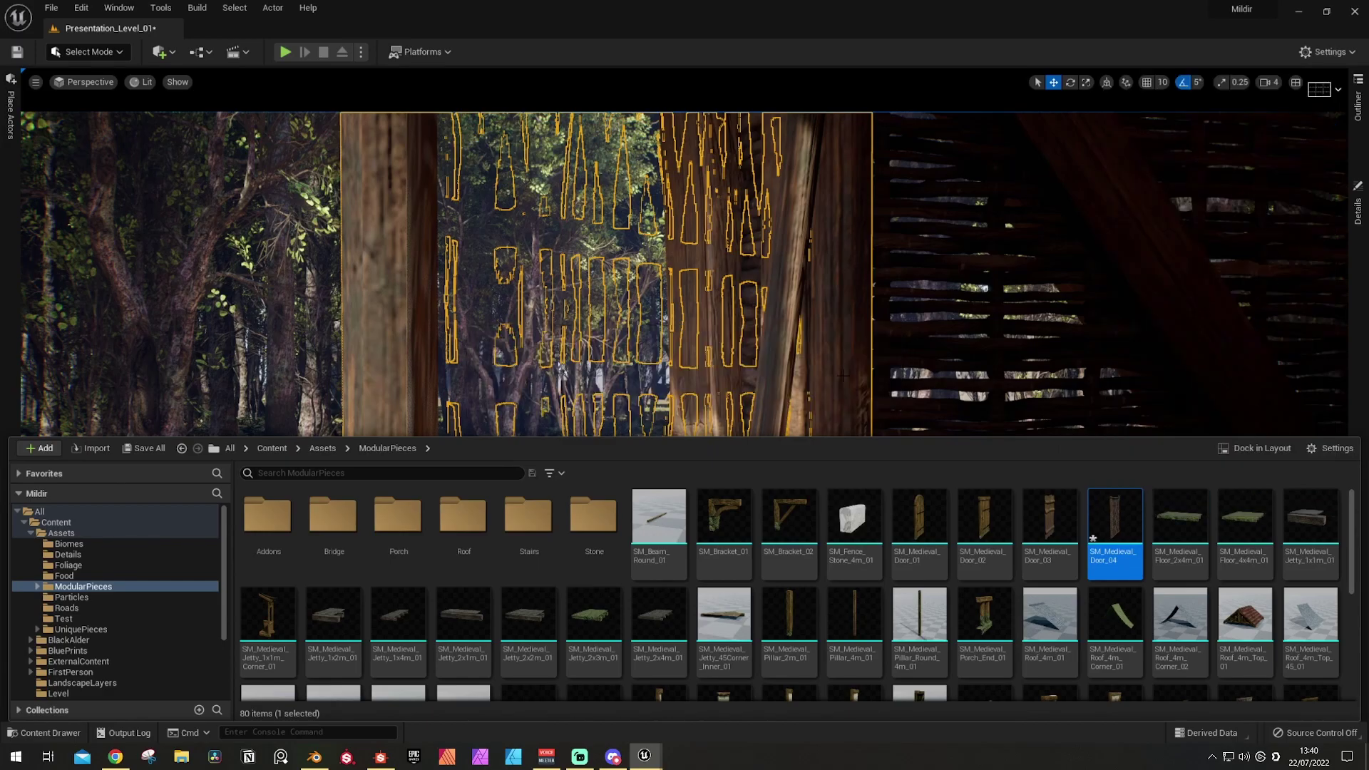
click(858, 336)
click(783, 402)
right_drag(783, 402, 798, 446)
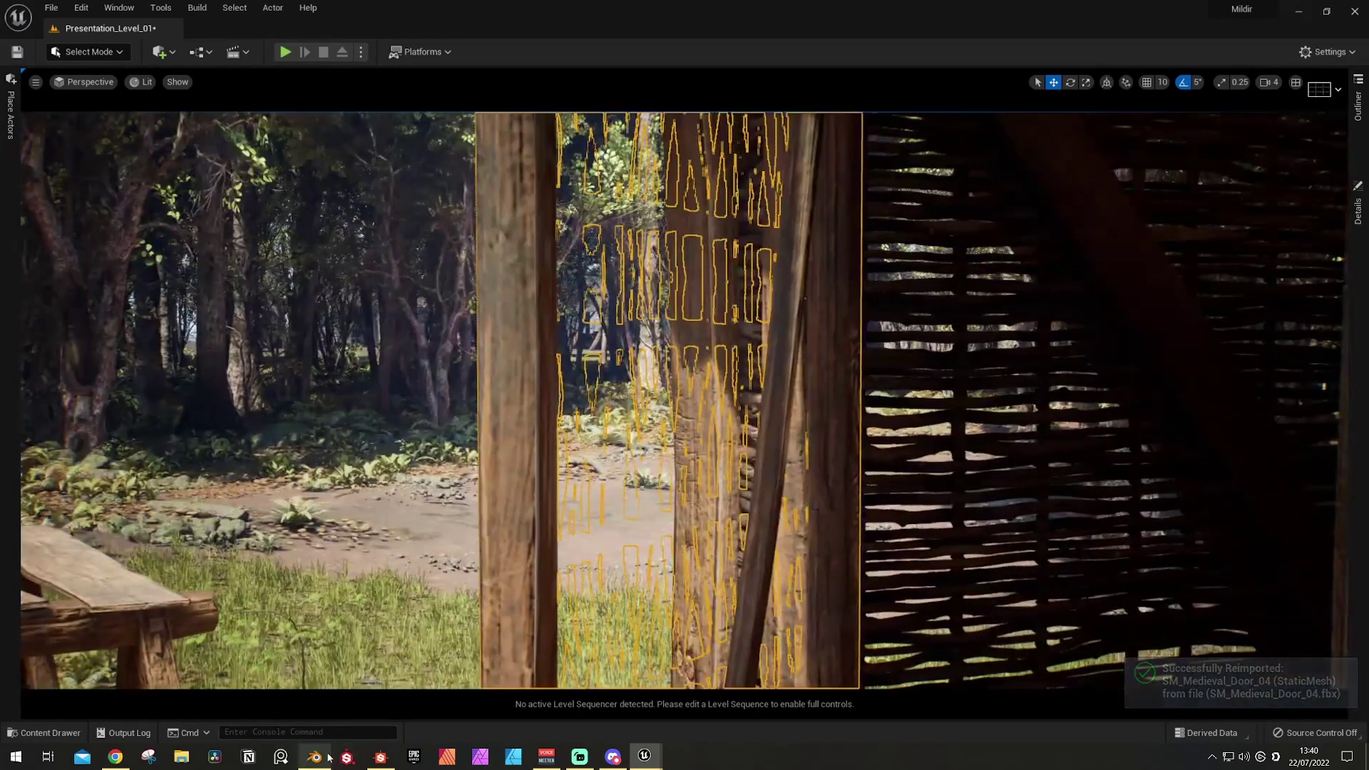
Step: Switch to Blender and export Medieval_Door_04 for Unreal Engine
click(314, 757)
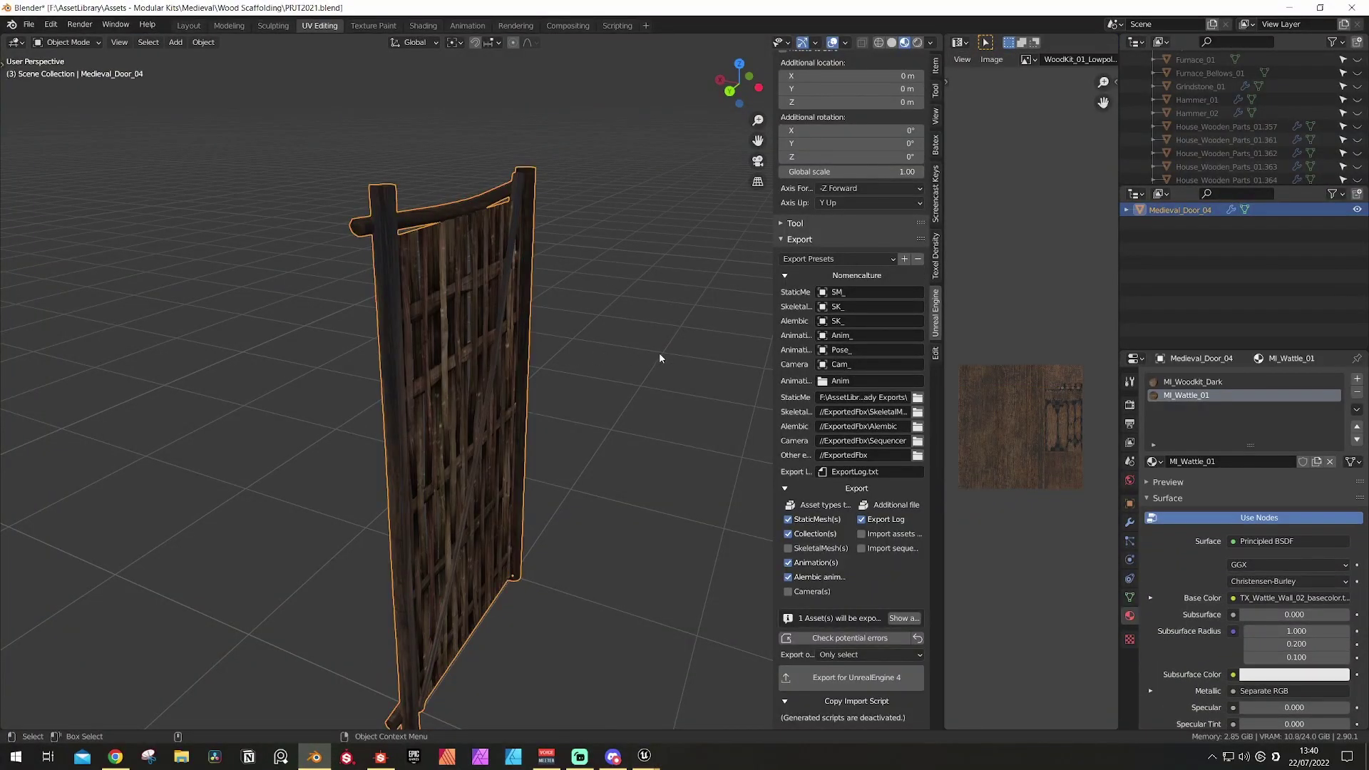
middle_drag(640, 350, 665, 373)
click(848, 677)
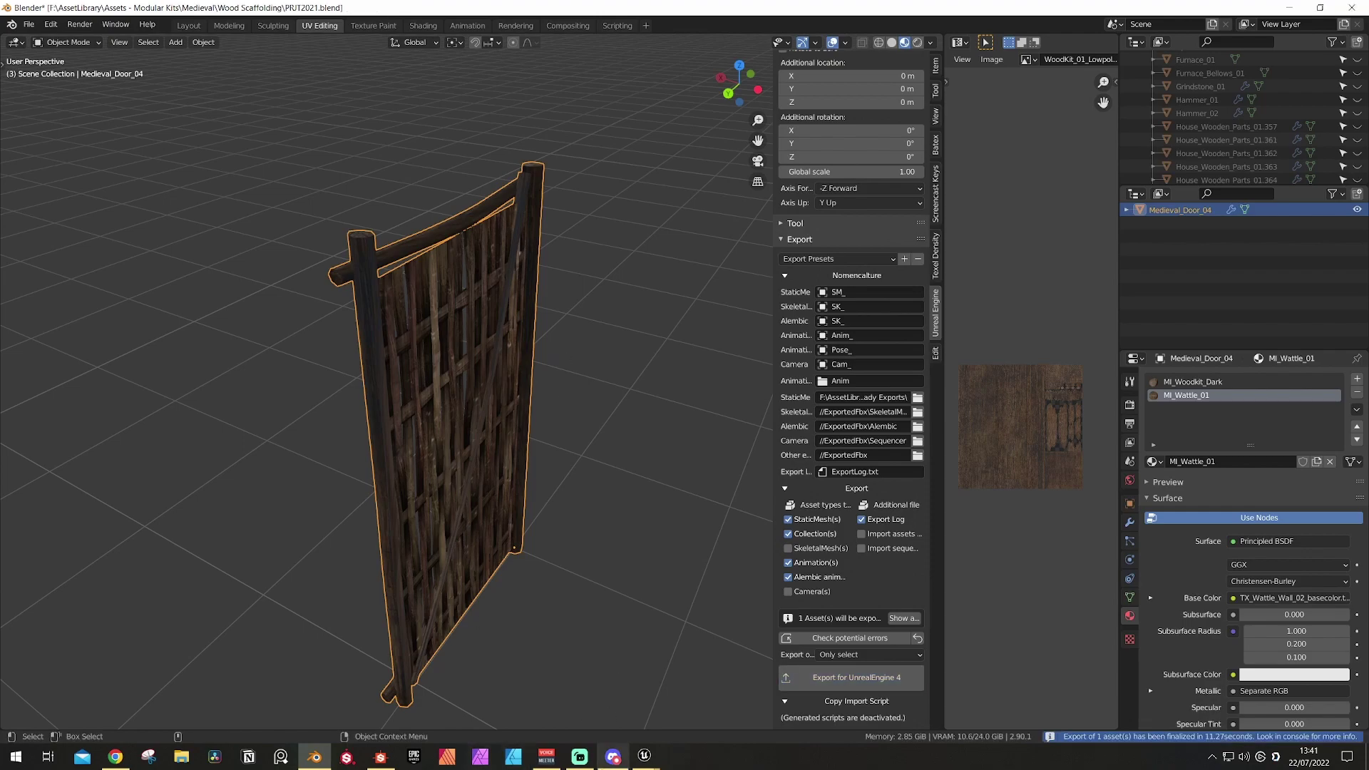
Step: Switch to Unreal Engine and reimport SM_Medieval_Door_04 from the new Blender export
mouse_move(644, 756)
click(612, 656)
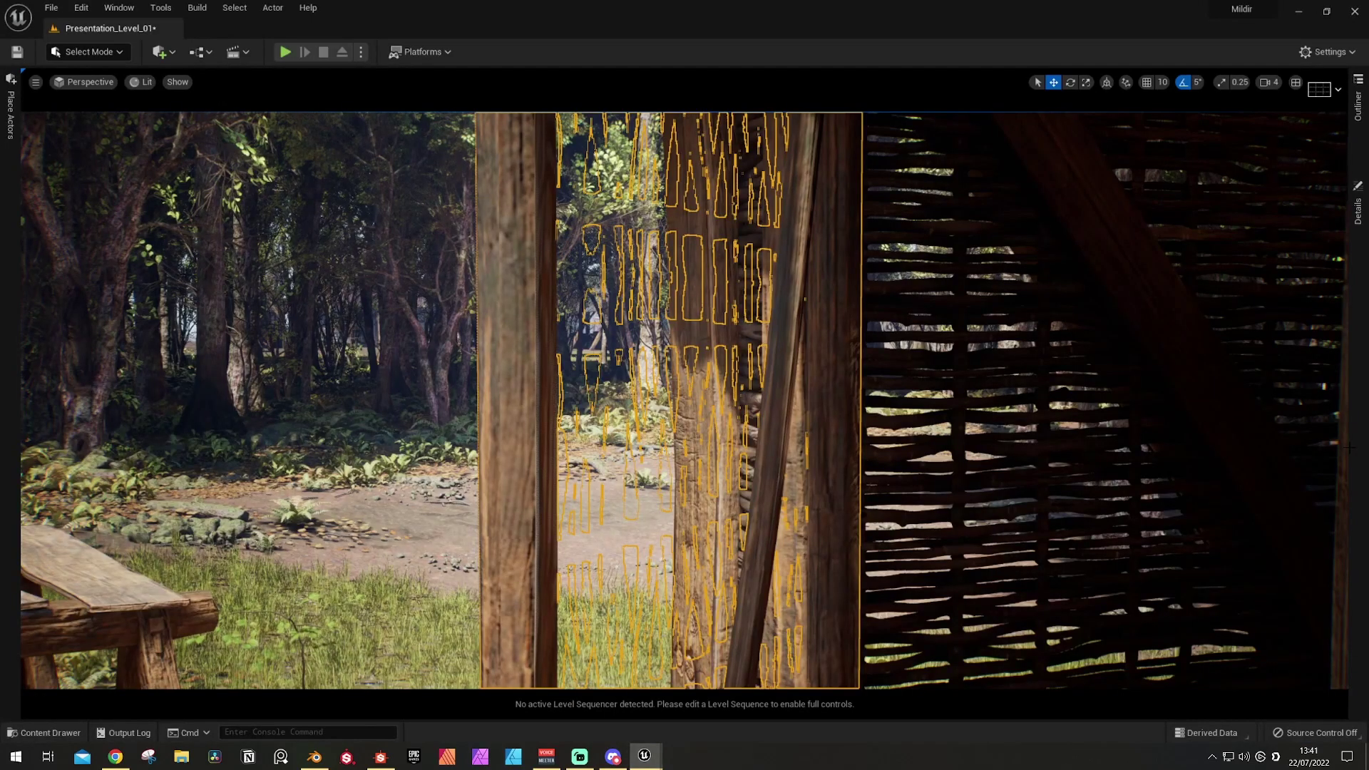
key(ctrl+space)
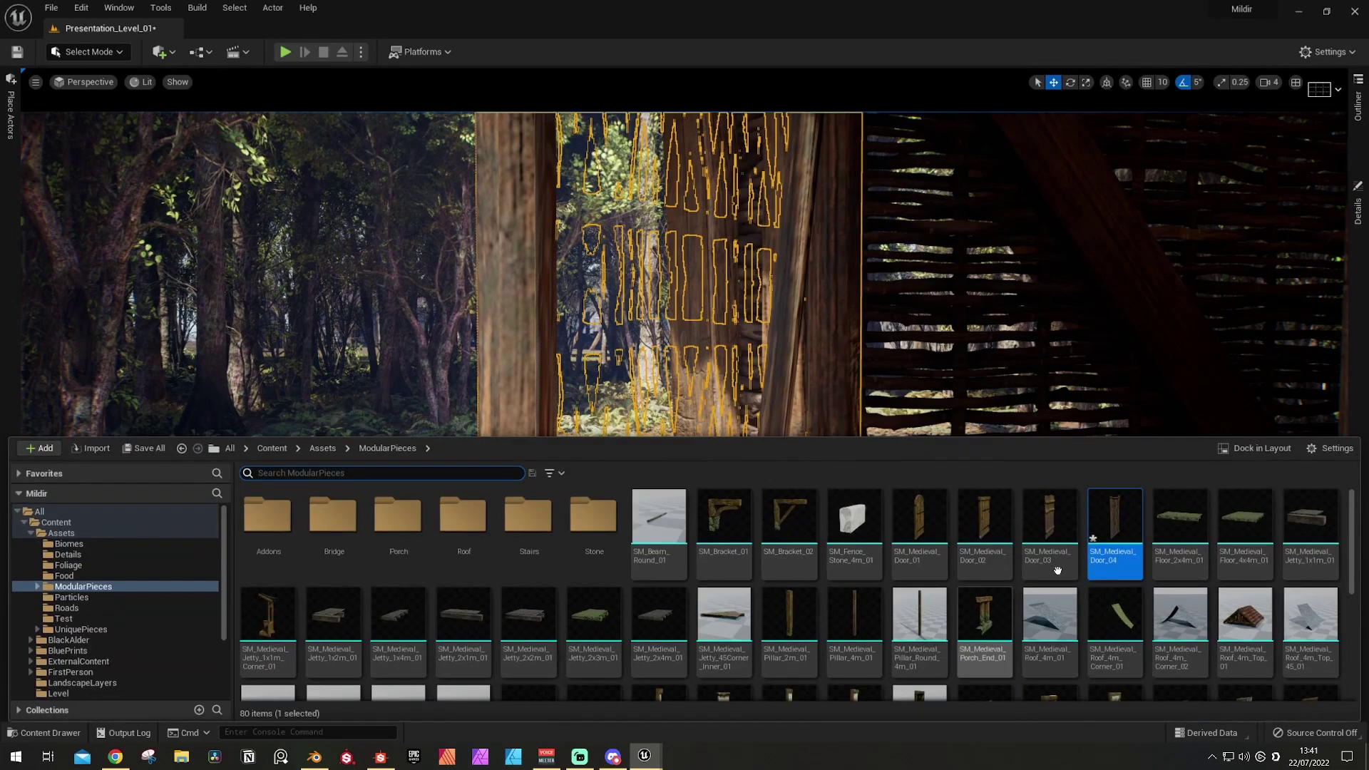
right_click(1113, 526)
click(1162, 149)
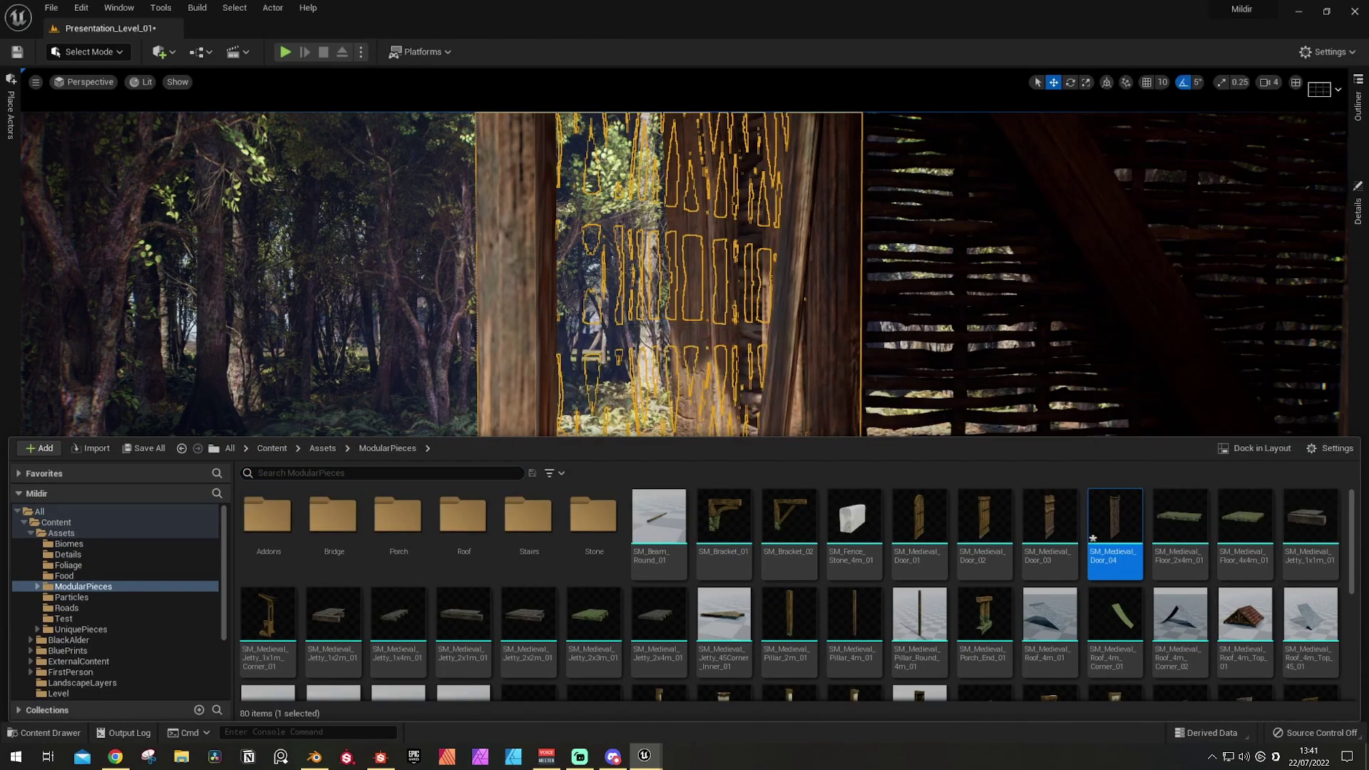
Step: Examine the reimported wattle door from inside the hut, close up and from farther back
right_drag(762, 415, 987, 413)
key(s)
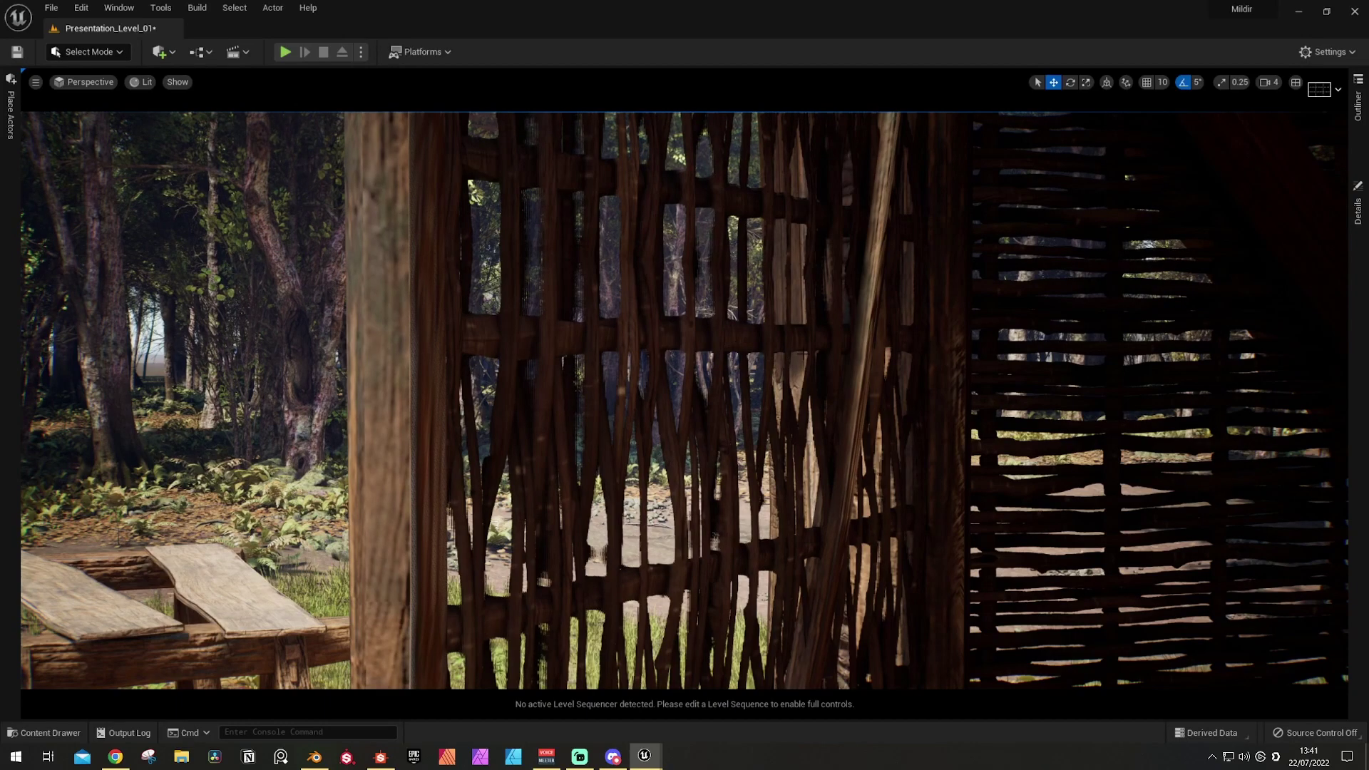
key(s)
mouse_move(772, 420)
right_down()
mouse_move(847, 409)
mouse_move(770, 422)
right_up()
key(a)
key(s)
key(s)
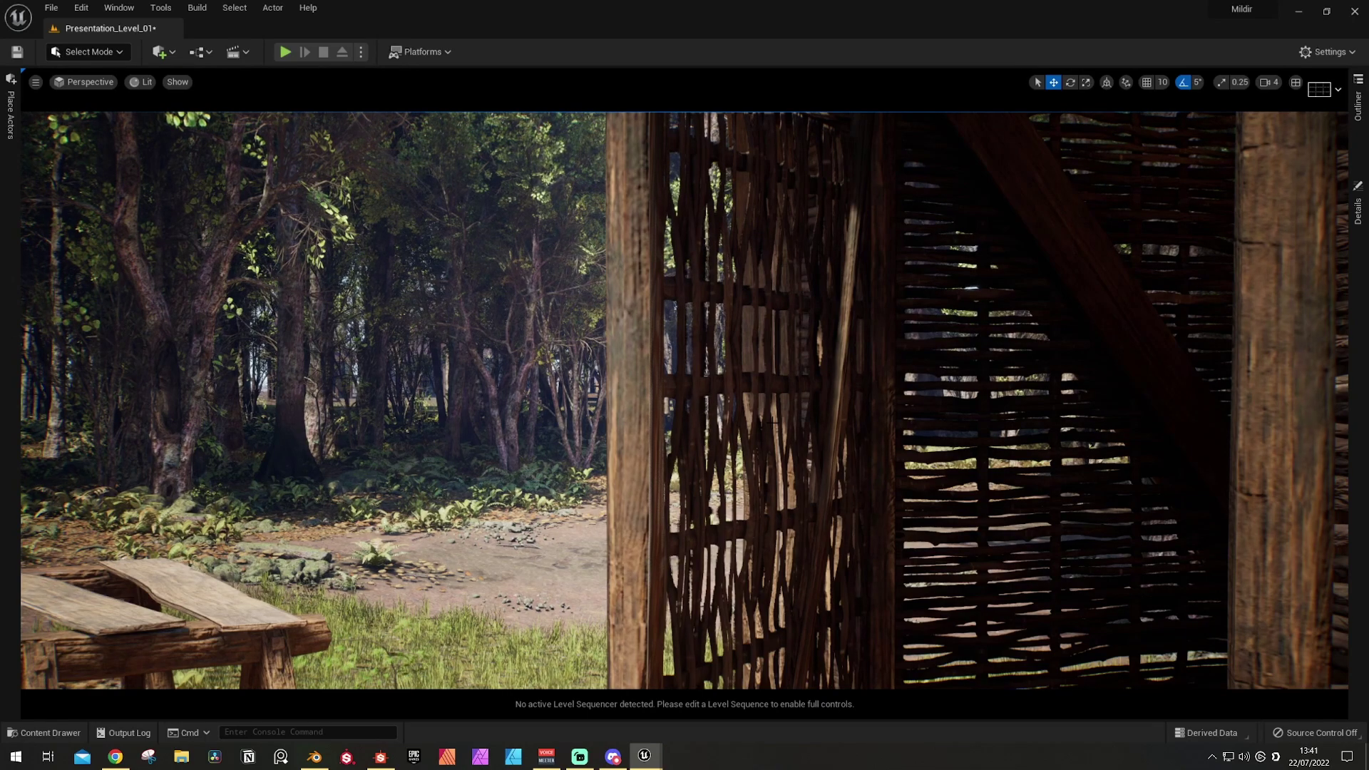
Step: Place the material editor window beside the level view and open the MF_POM material function
right_drag(787, 428, 930, 428)
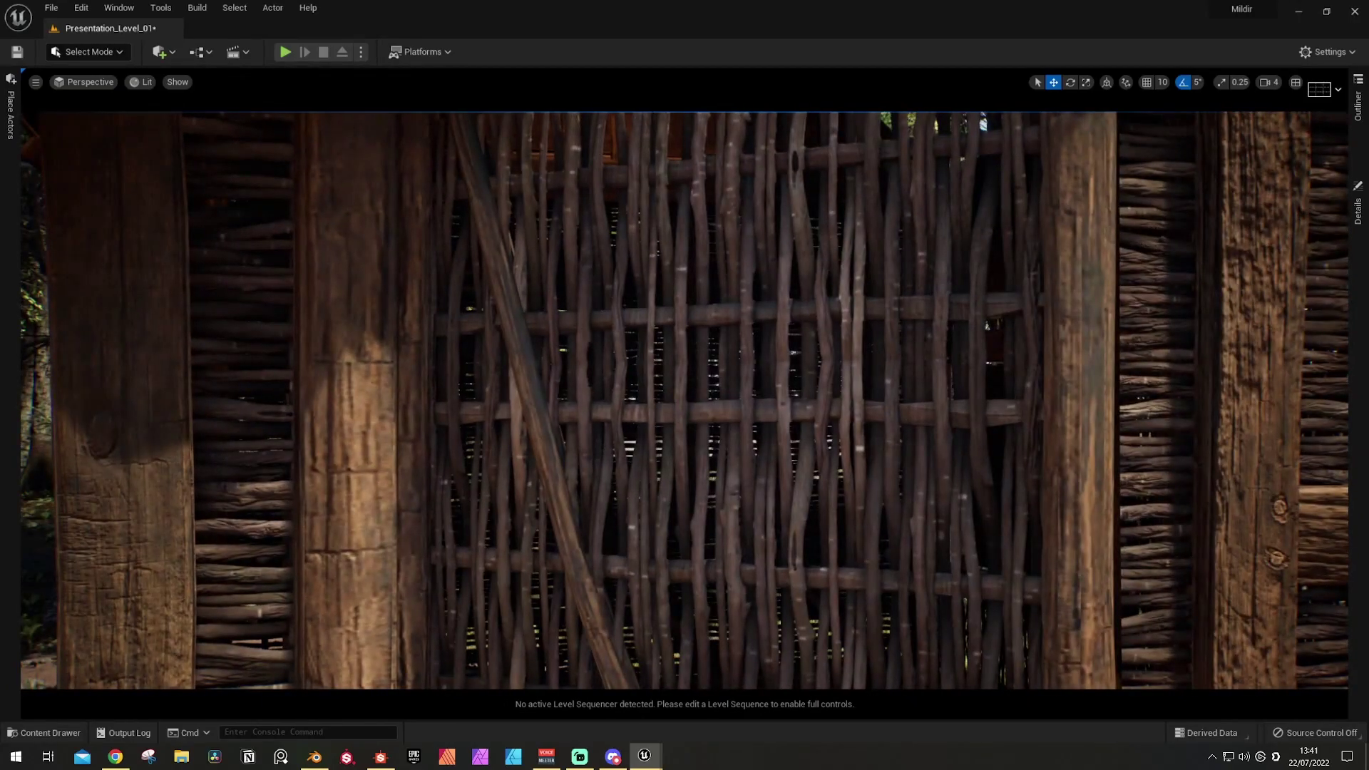
drag(1368, 175, 1368, 237)
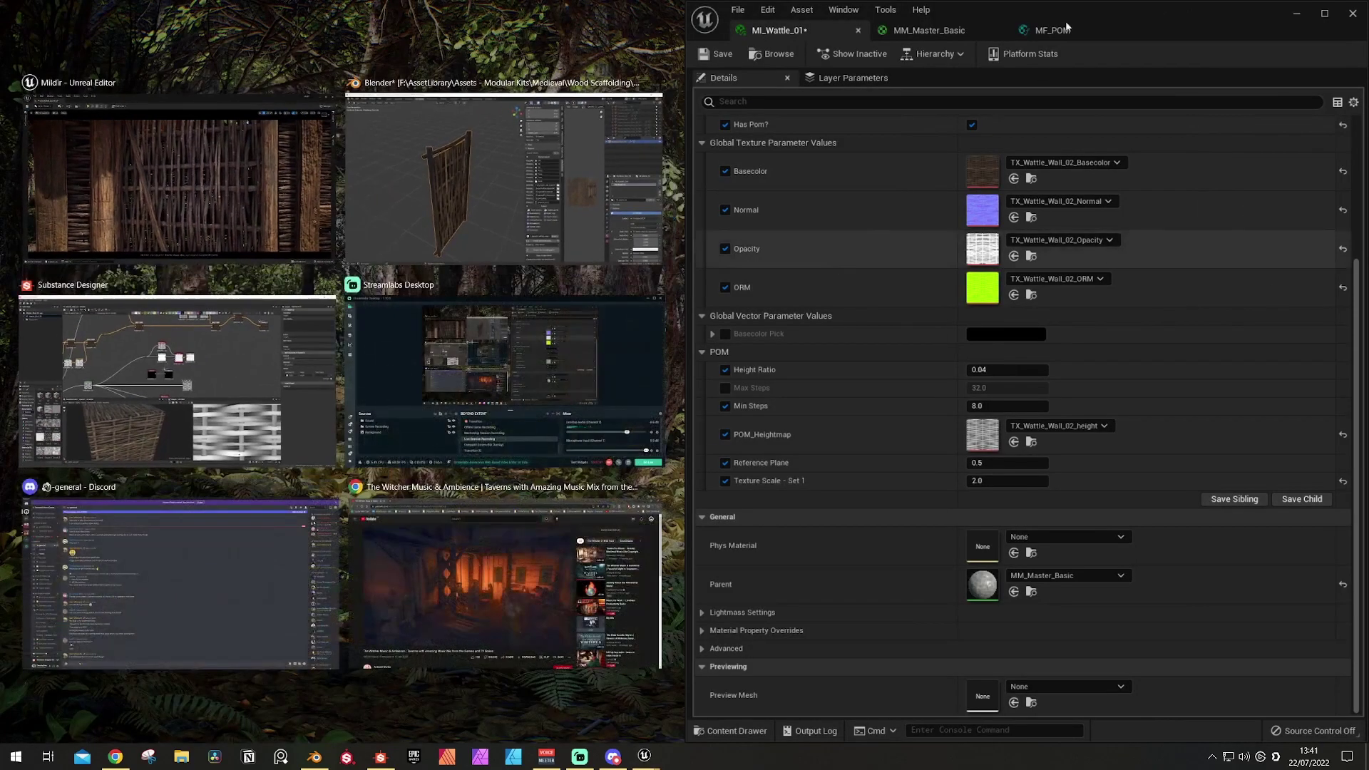
click(1084, 29)
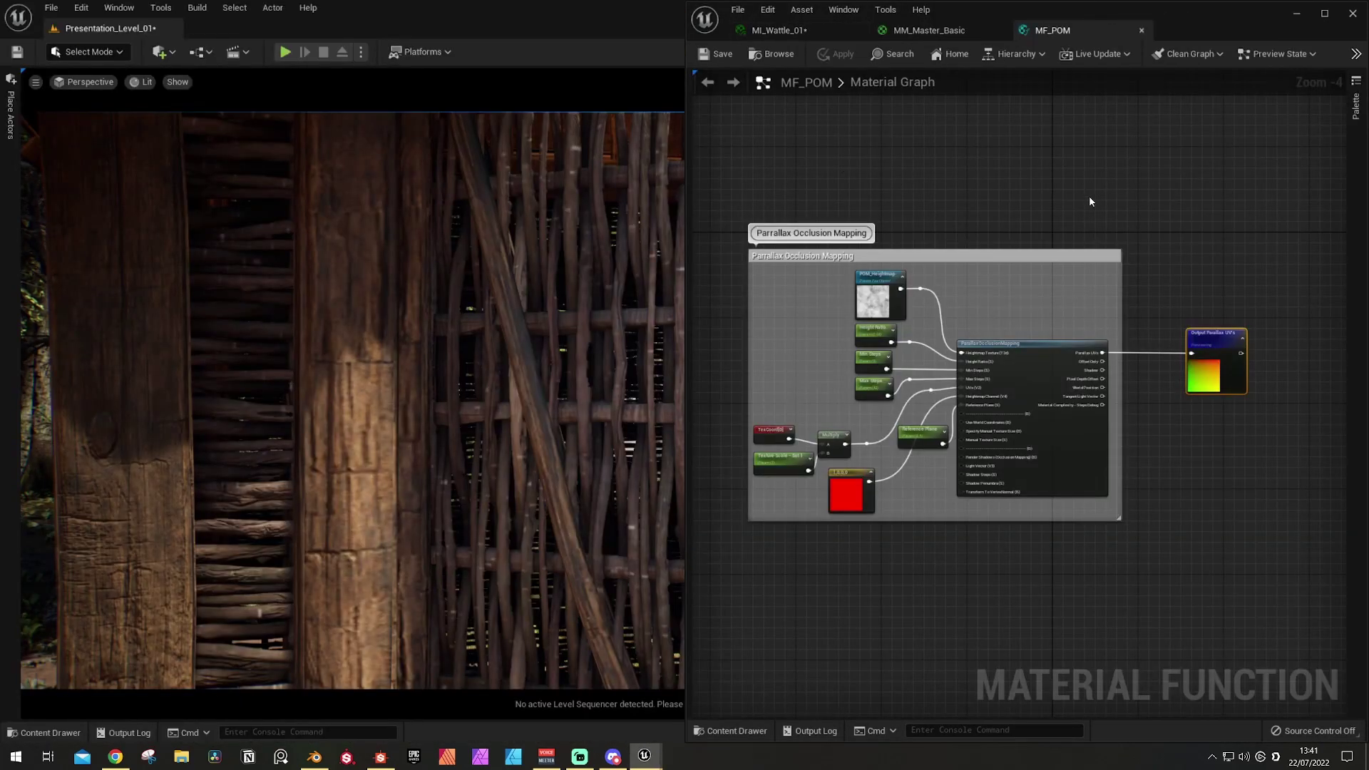
Step: Examine the ParallaxOcclusionMapping node in MF_POM and its POM_Heightmap, Height Ratio and Min Steps inputs
scroll(978, 383, up, 3)
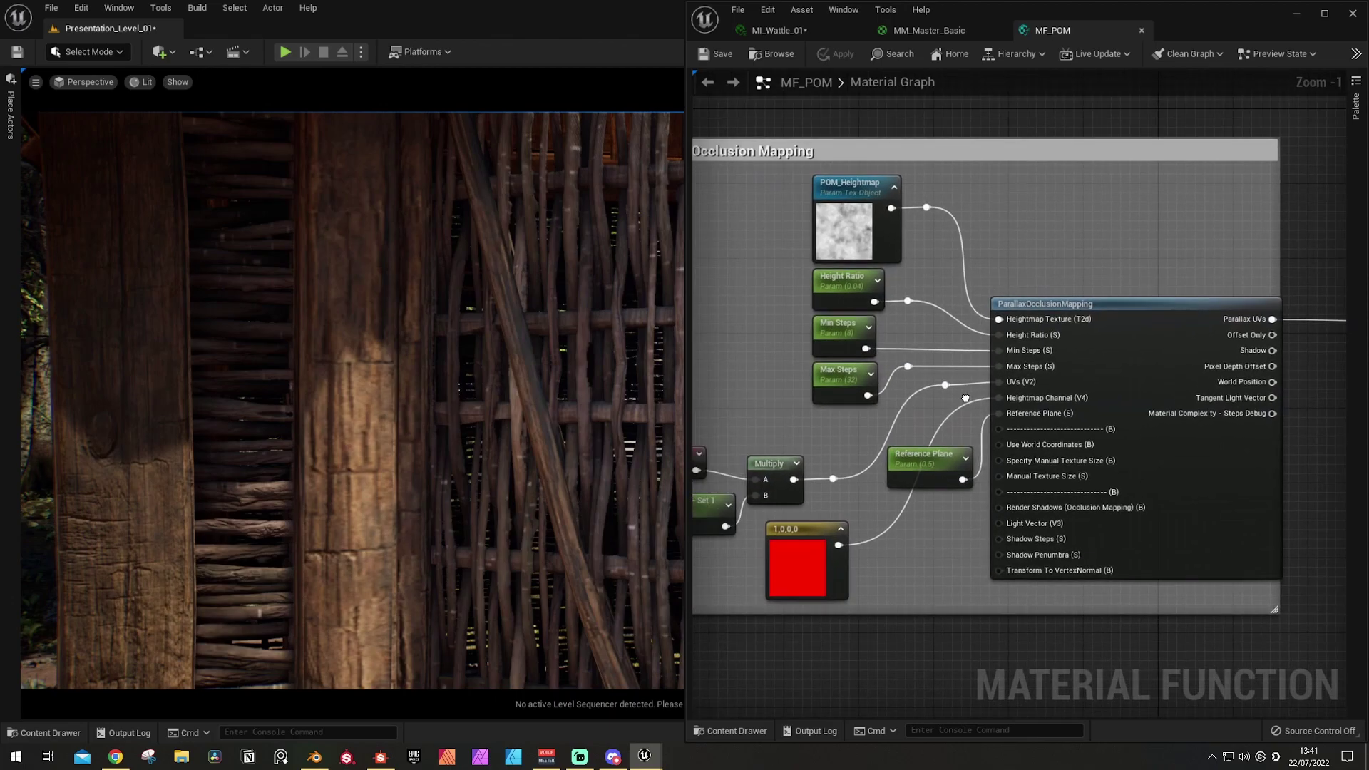
scroll(966, 398, down, 2)
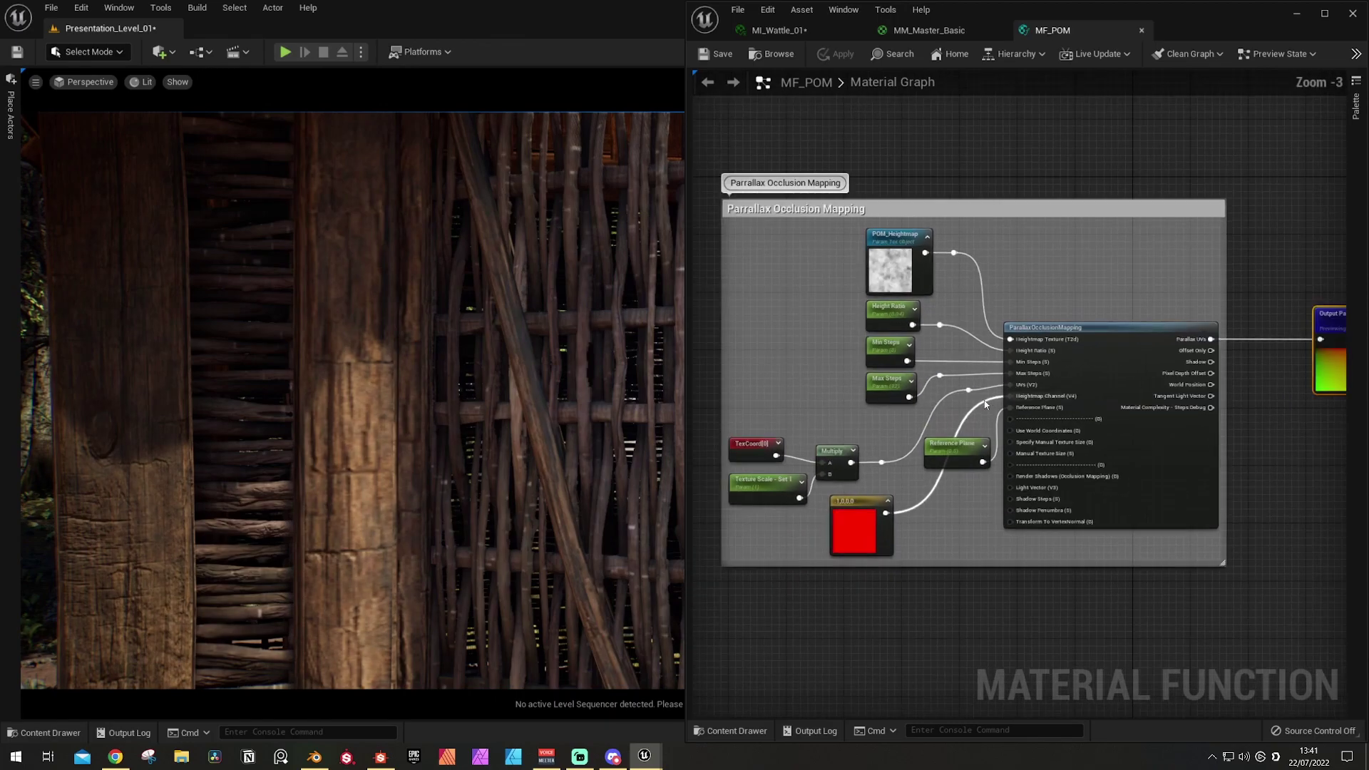
mouse_move(1057, 331)
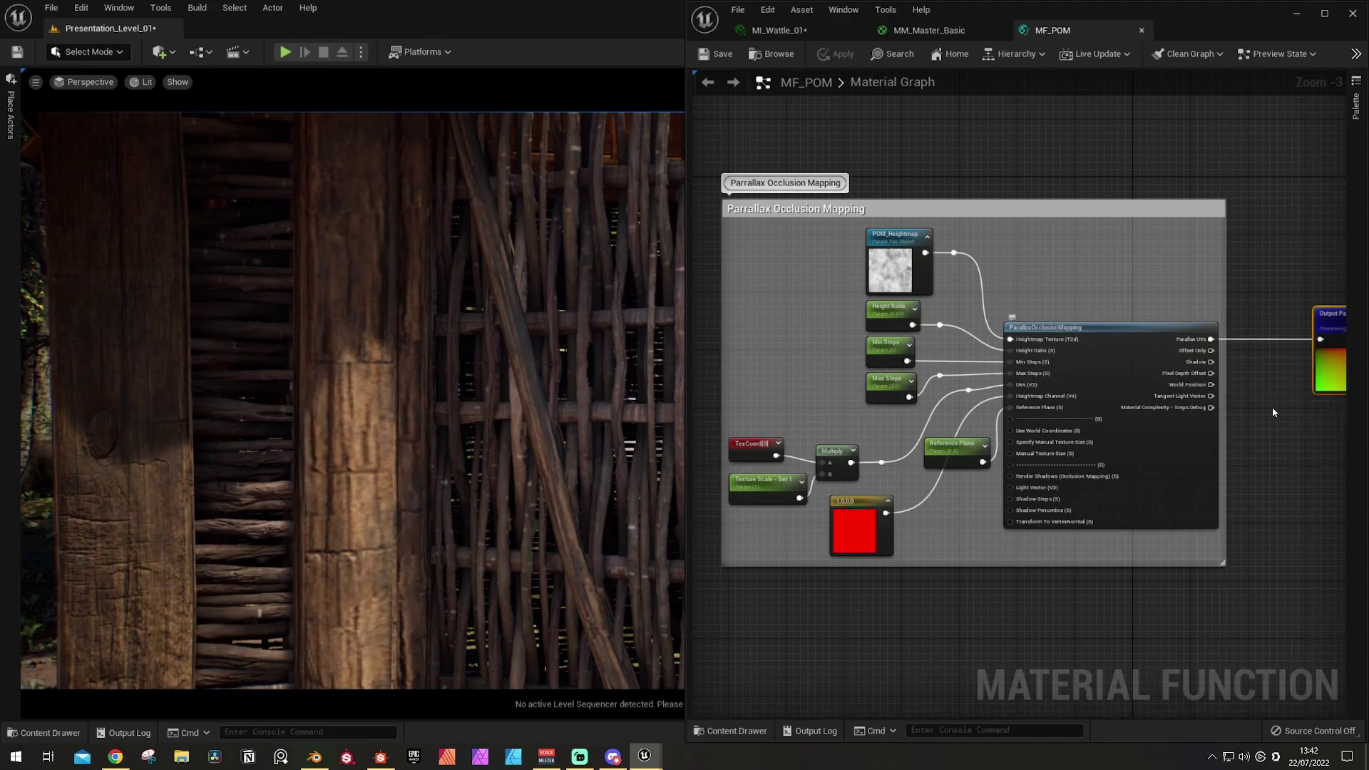
right_drag(1267, 426, 1258, 386)
right_drag(902, 332, 934, 323)
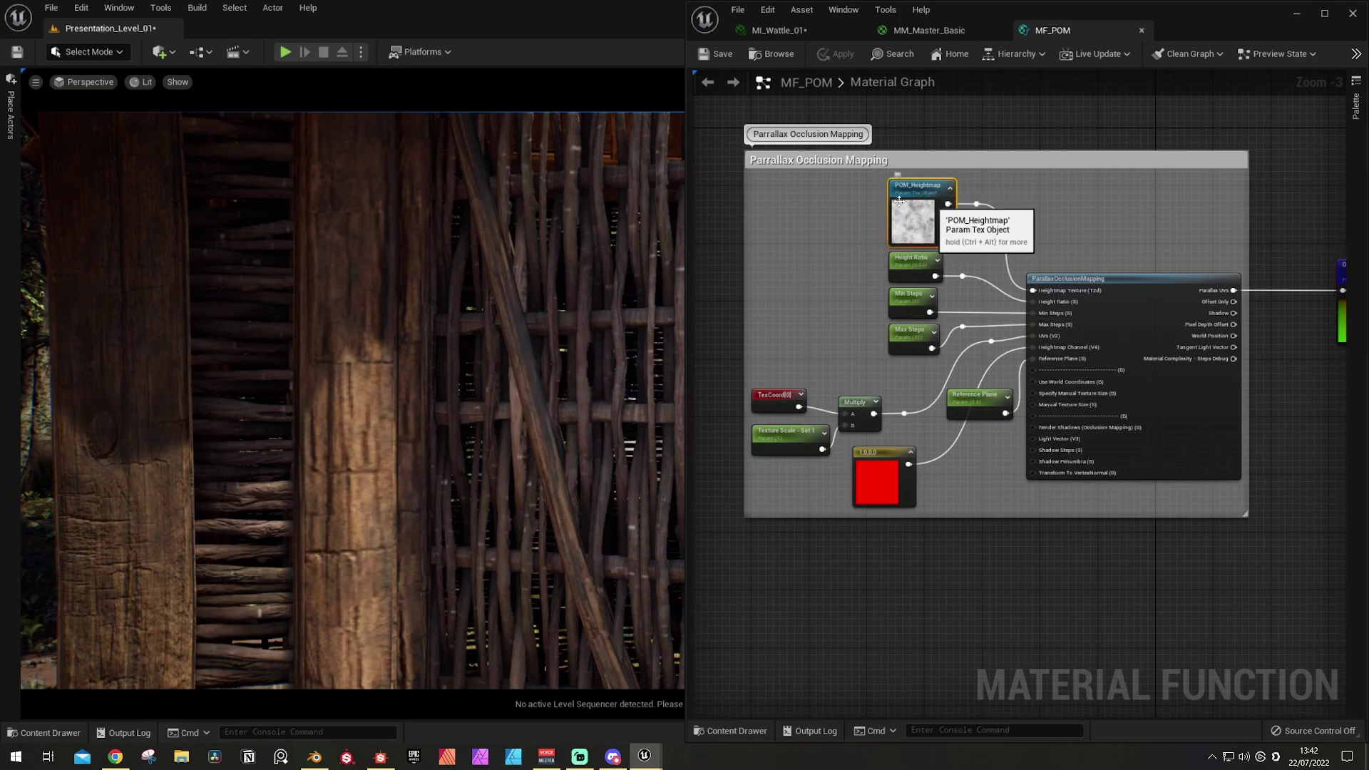
click(934, 207)
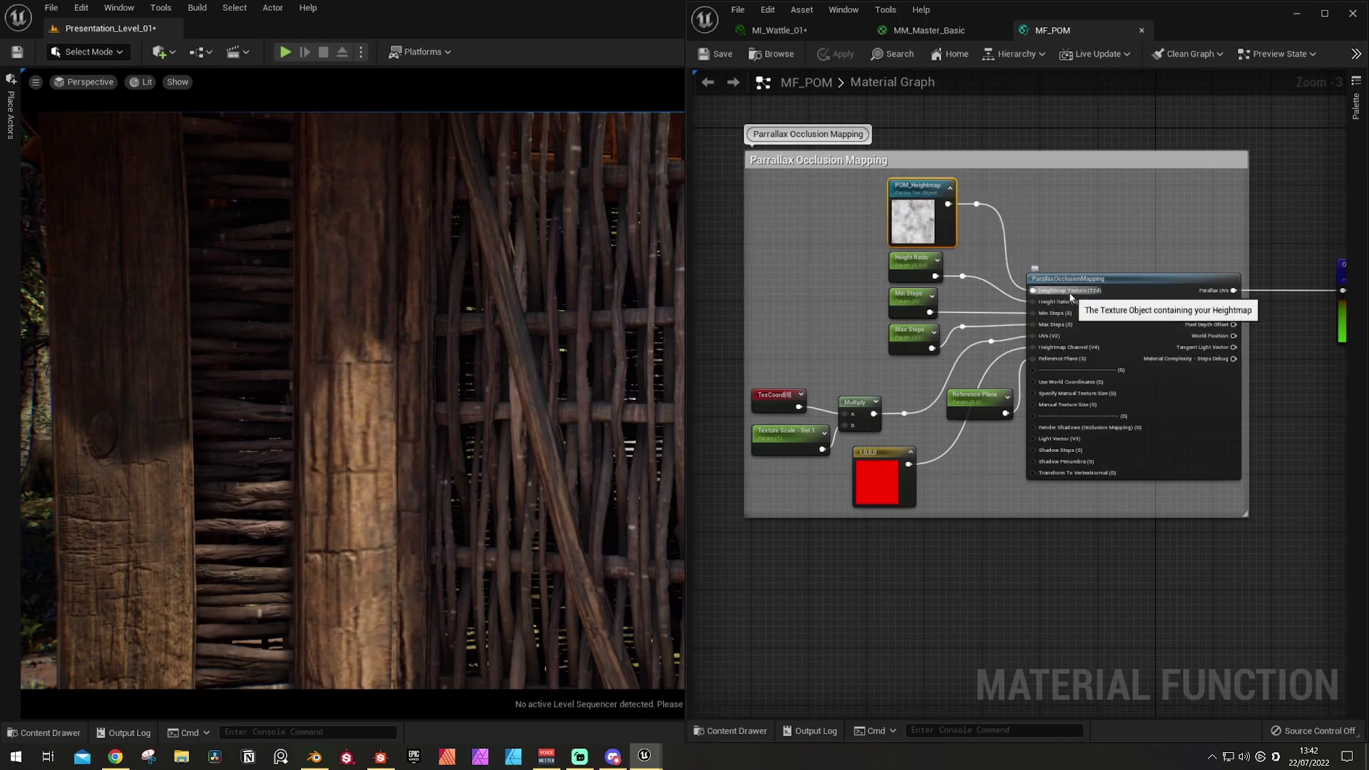
click(905, 264)
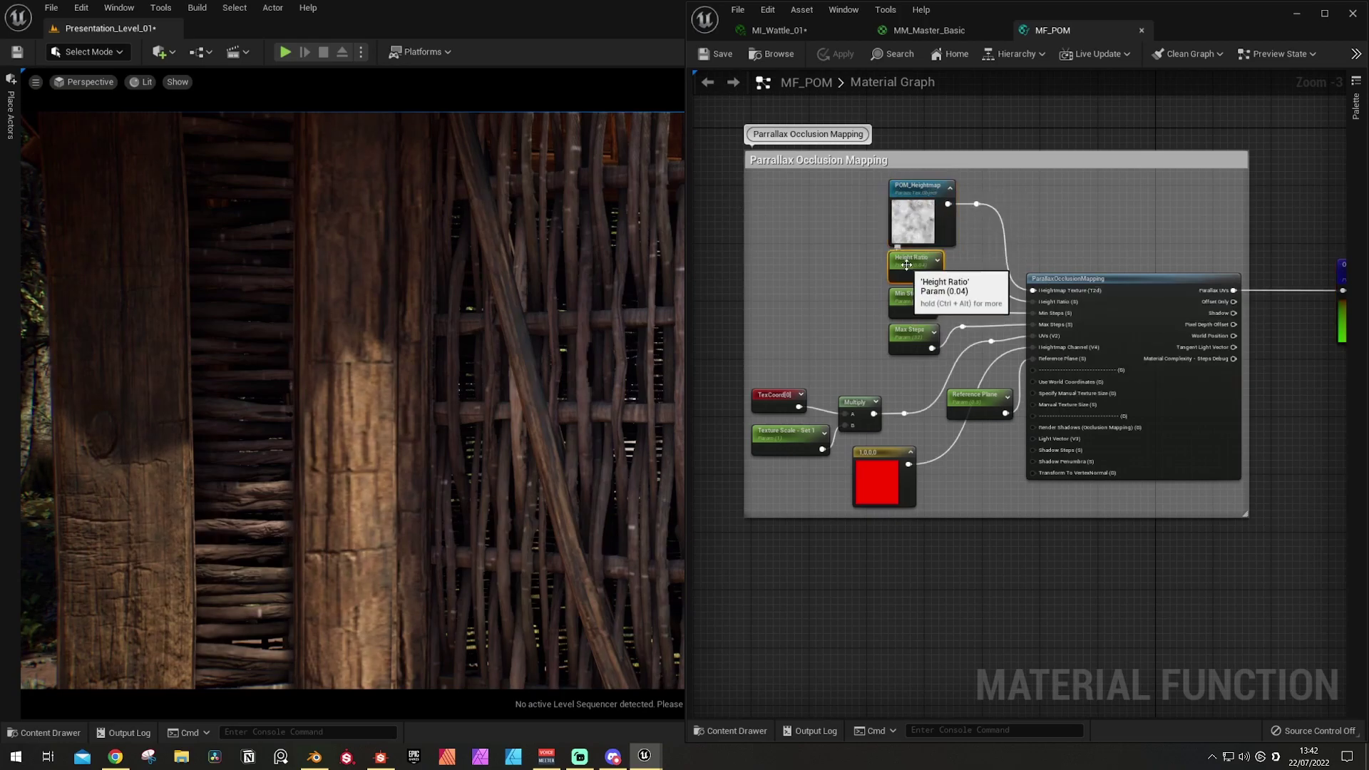
scroll(906, 264, up, 3)
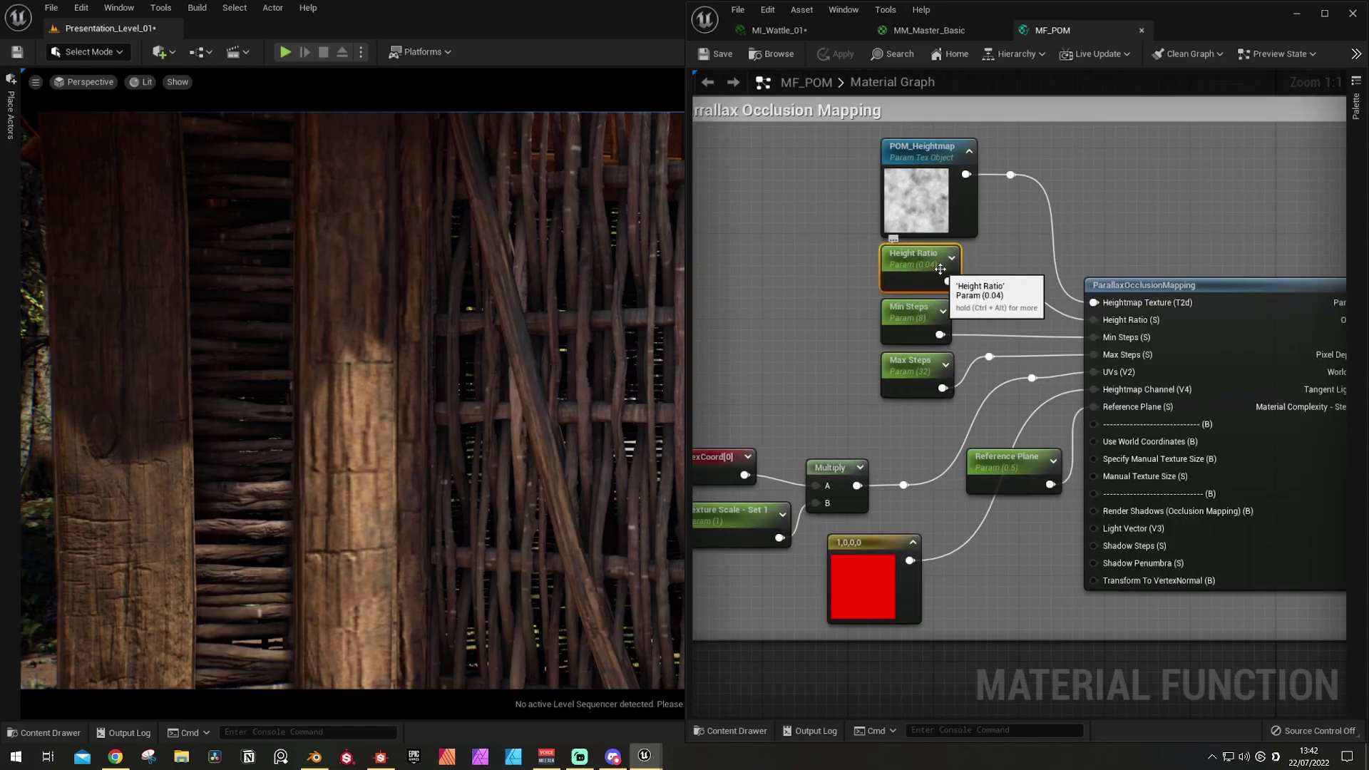
right_drag(1025, 340, 1002, 309)
click(891, 286)
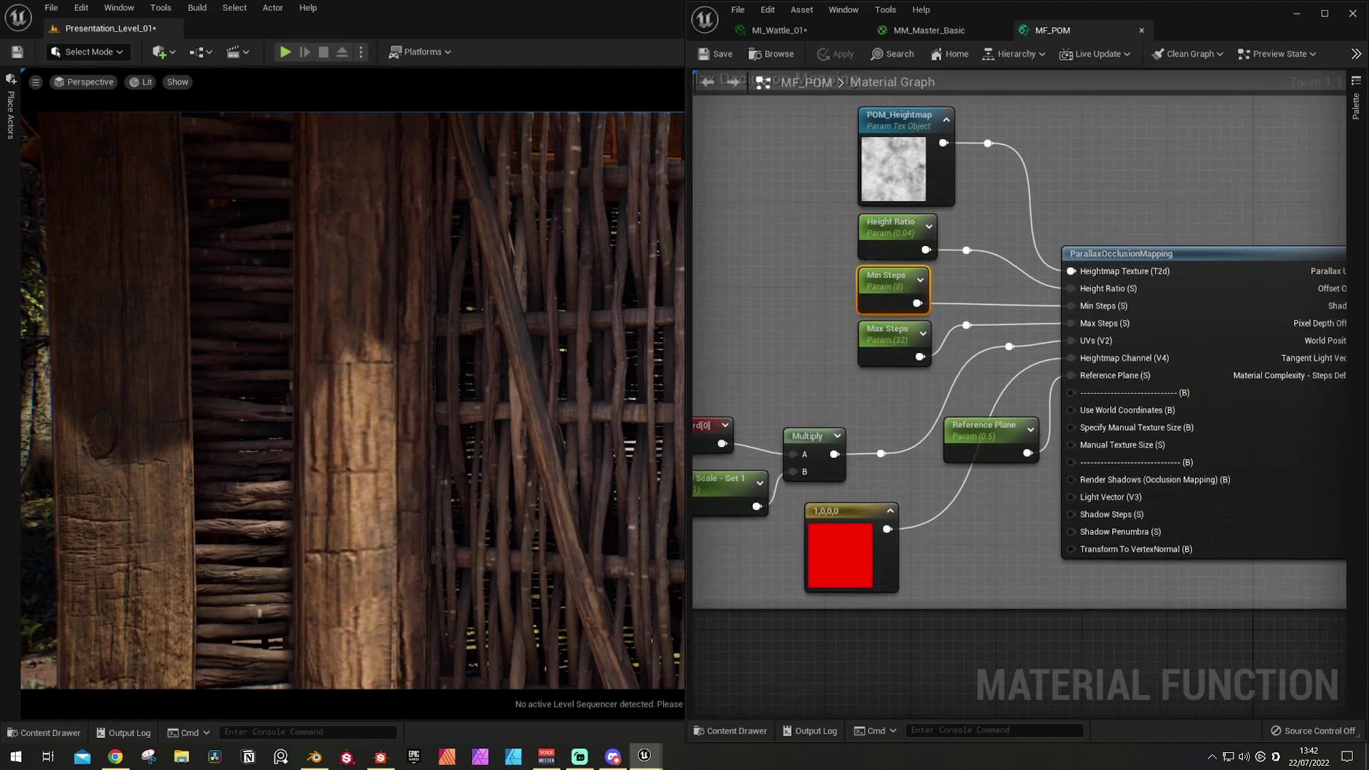
Step: Inspect the door's parallax layering up close, and examine the TexCoord and Texture Scale - Set 1 nodes in MF_POM
right_drag(352, 400, 632, 367)
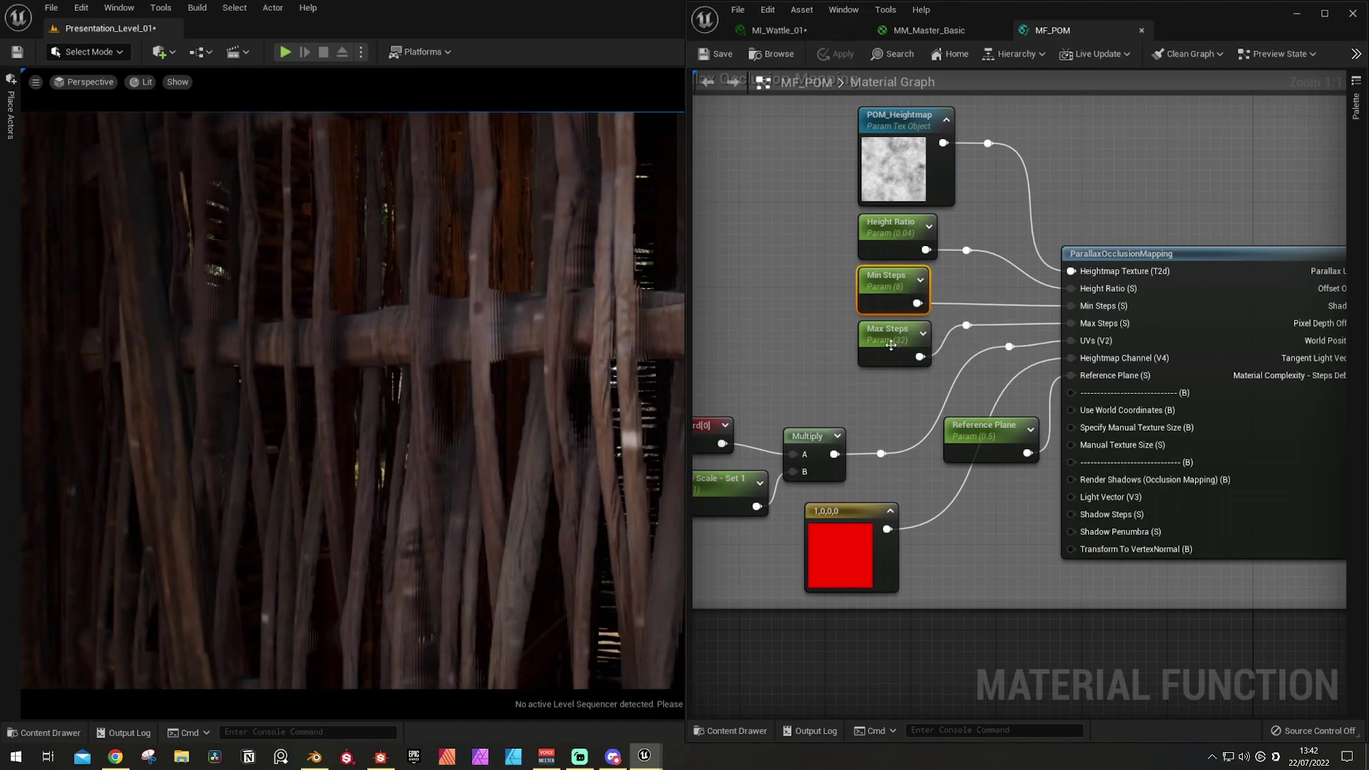
right_drag(862, 412, 948, 381)
scroll(947, 381, down, 1)
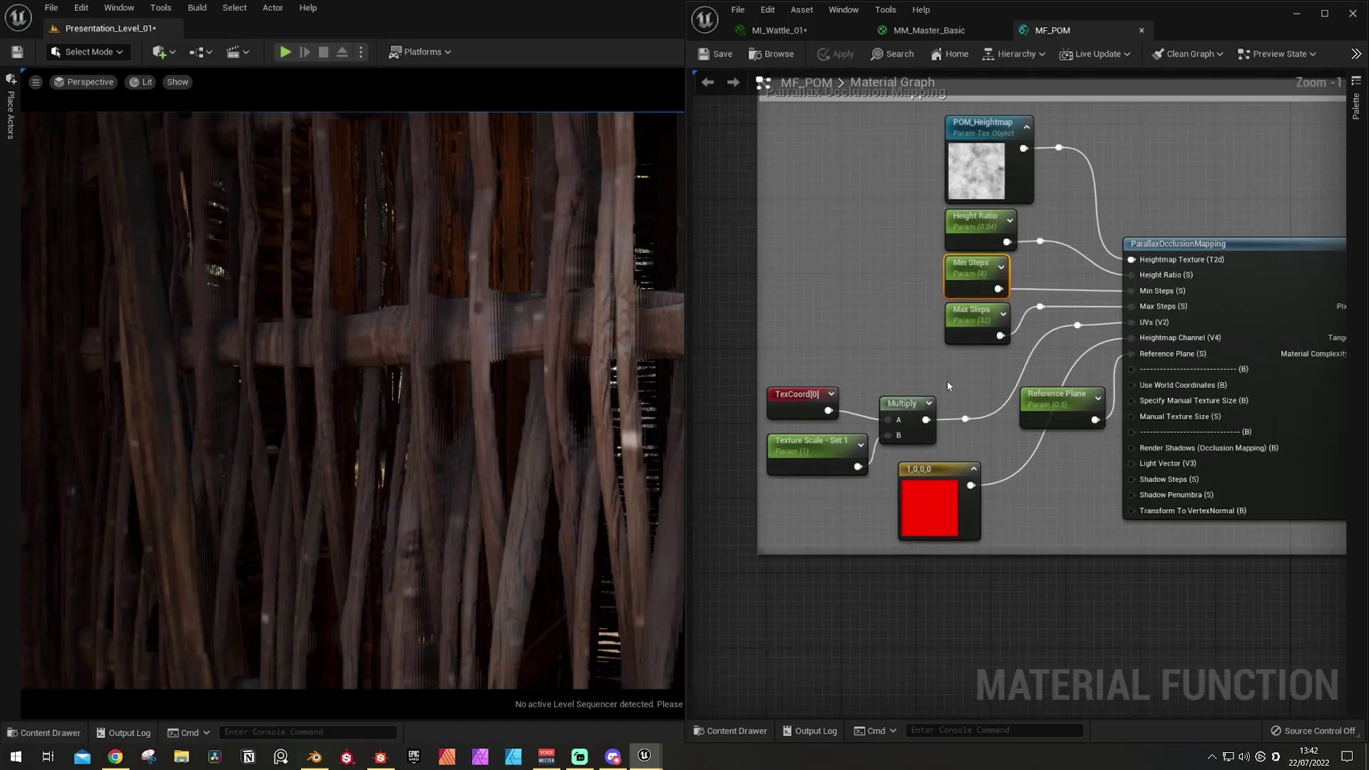
drag(802, 343, 933, 447)
click(787, 427)
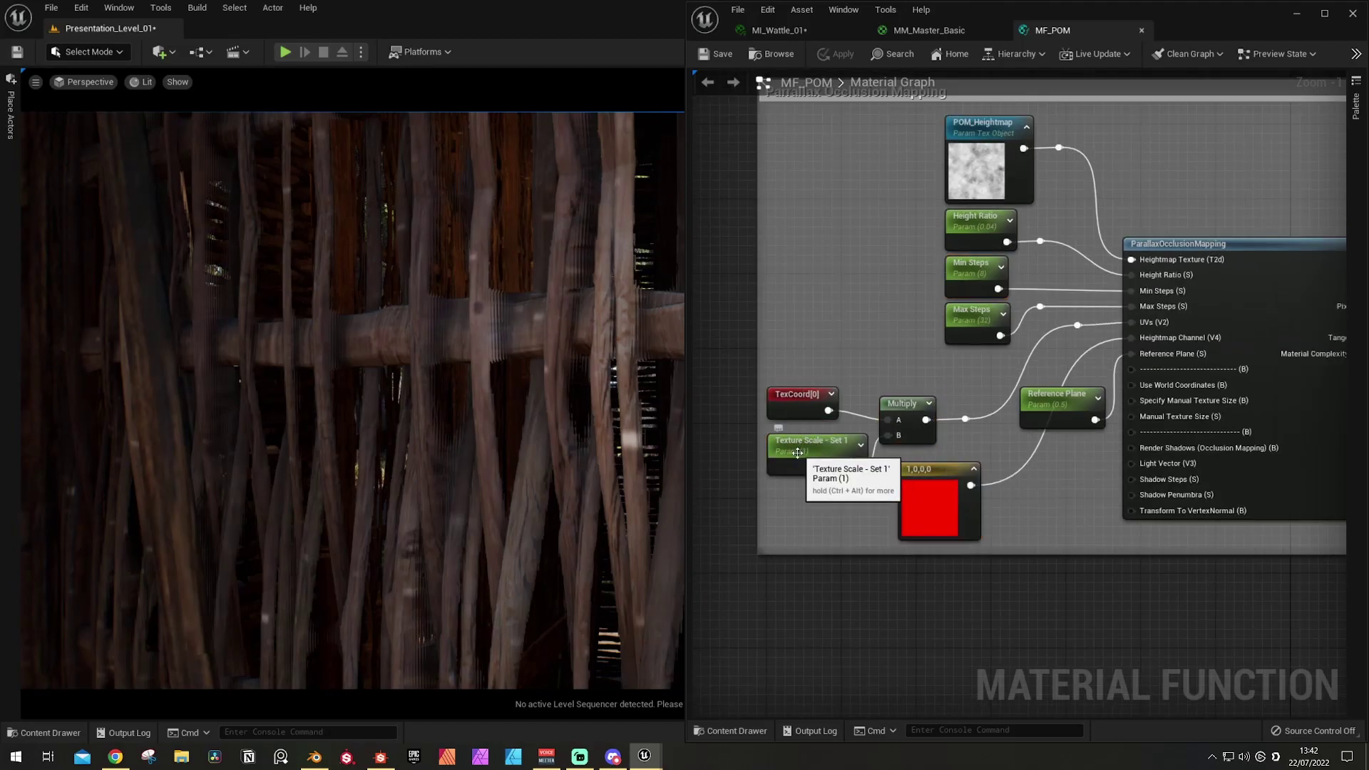
Step: Set Texture Scale - Set 1 to 3 in MI_Wattle_01 and check the door from outside the hut
click(784, 32)
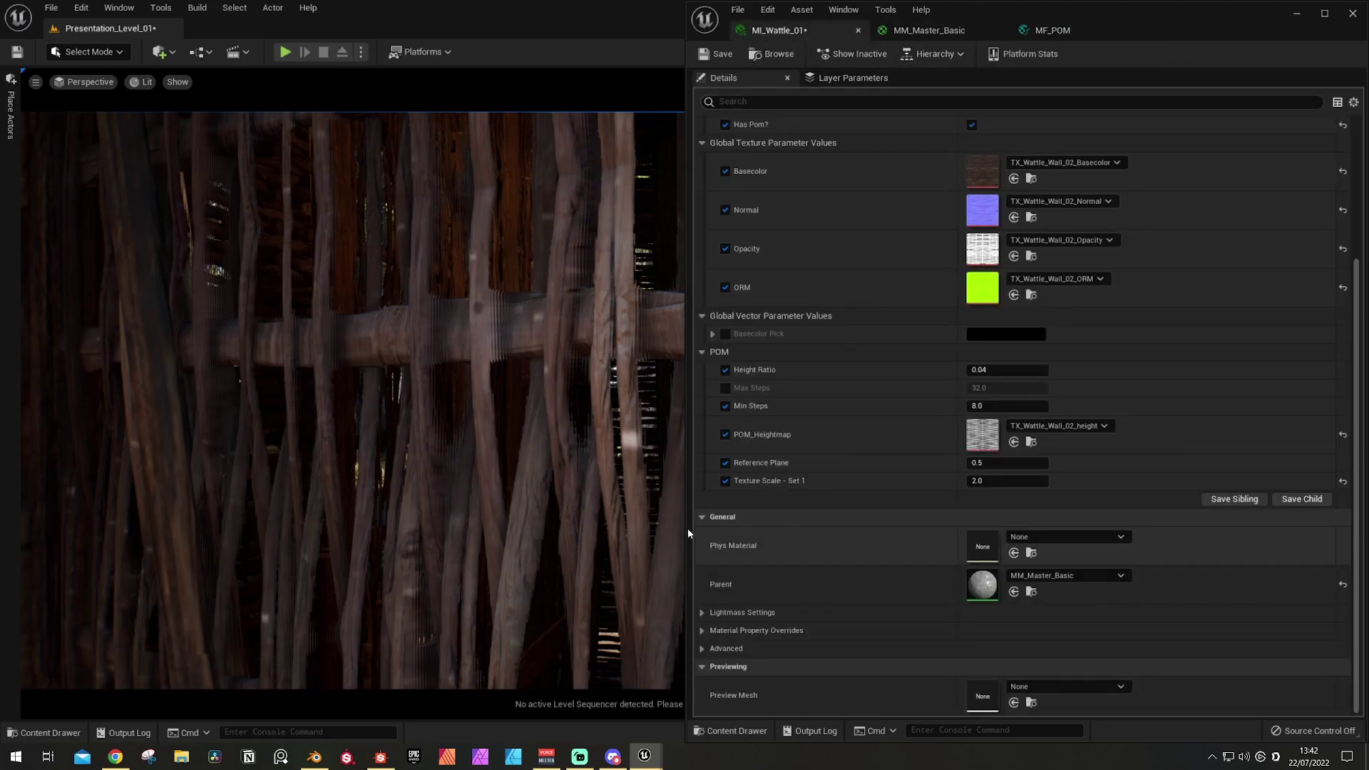
drag(719, 450, 745, 450)
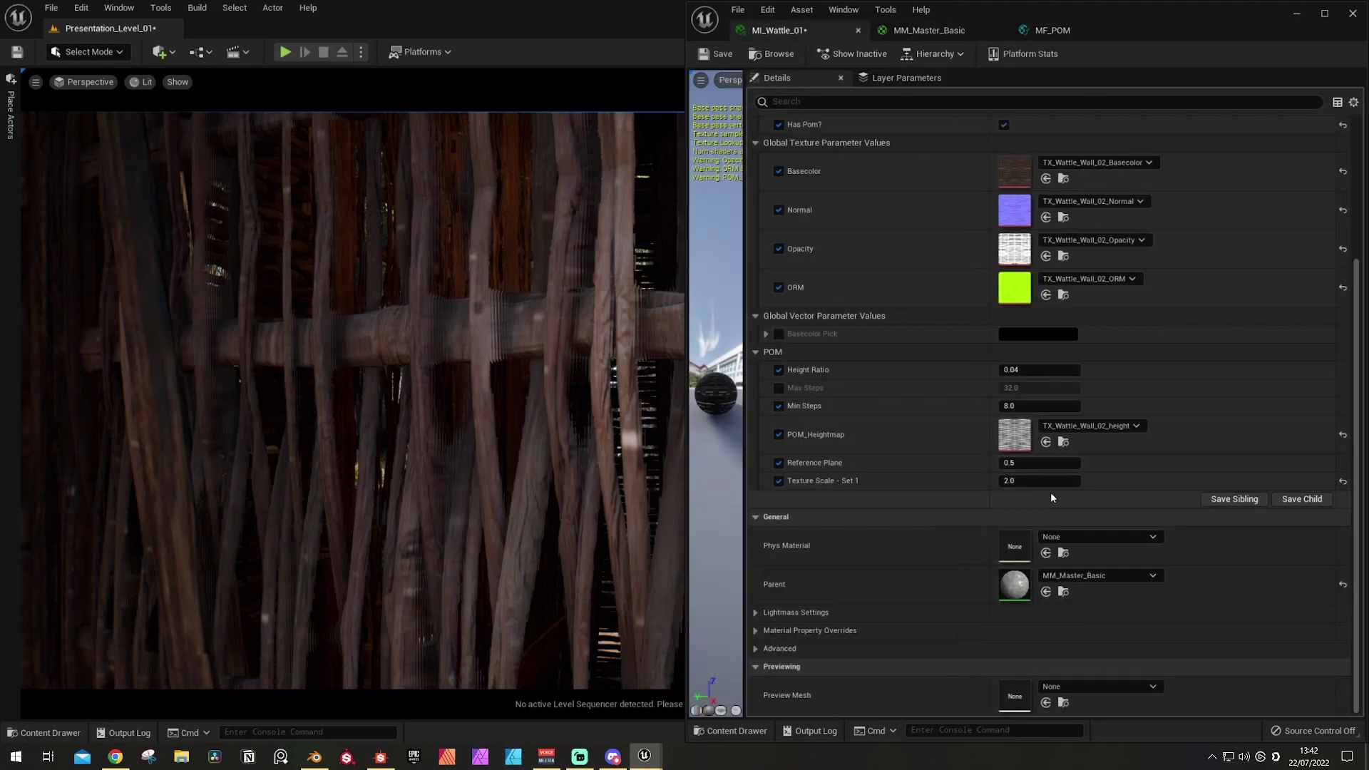
click(1015, 481)
key(Return)
right_drag(427, 399, 243, 357)
key(s)
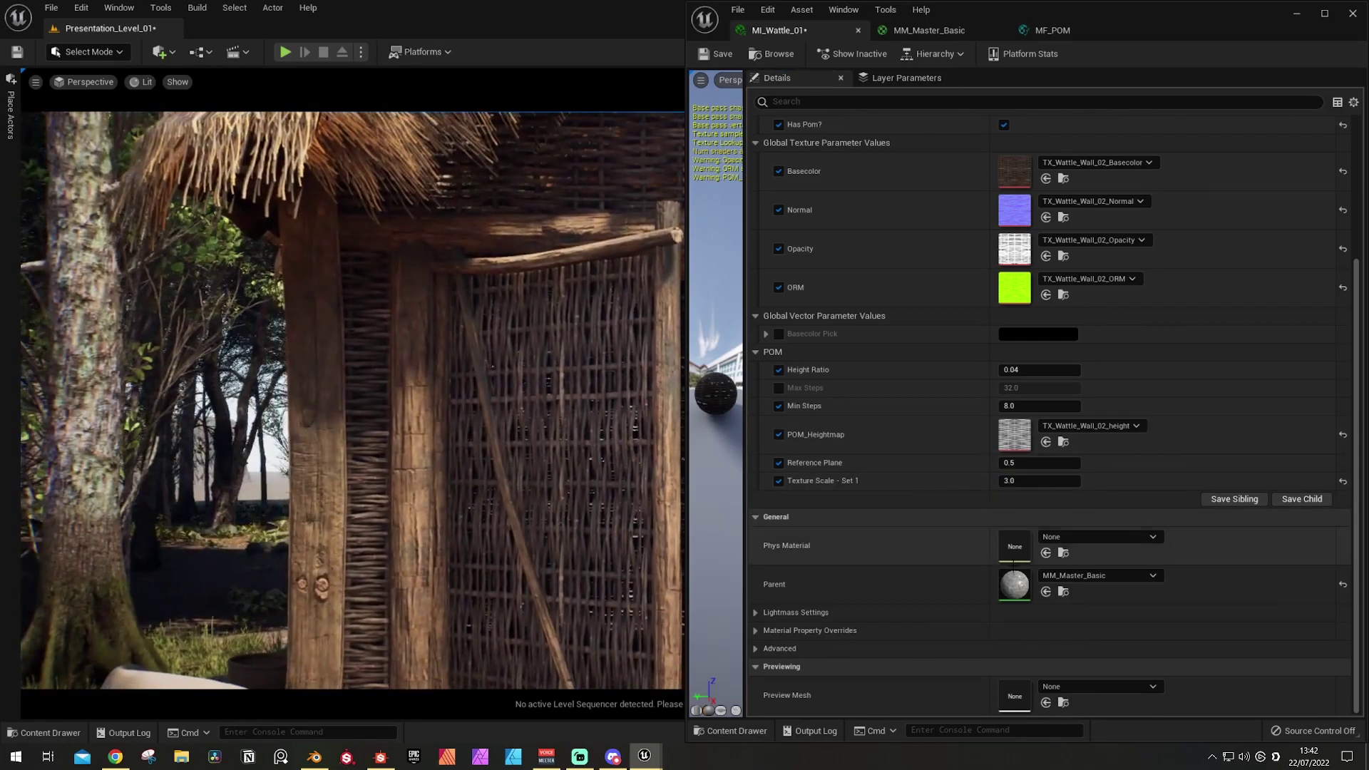
Step: Try a Texture Scale - Set 1 of 1 in MI_Wattle_01, then set it back to 2
click(1043, 482)
text(1)
key(Return)
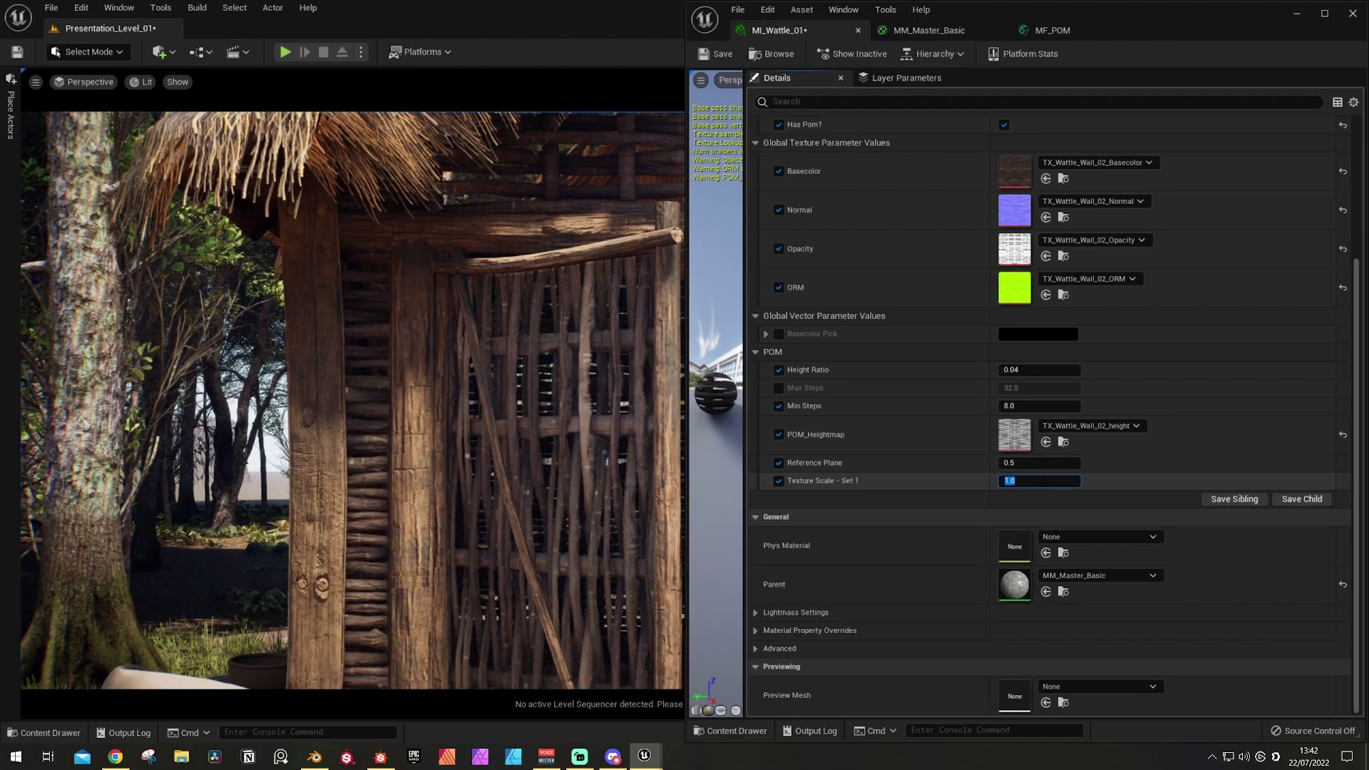
key(Return)
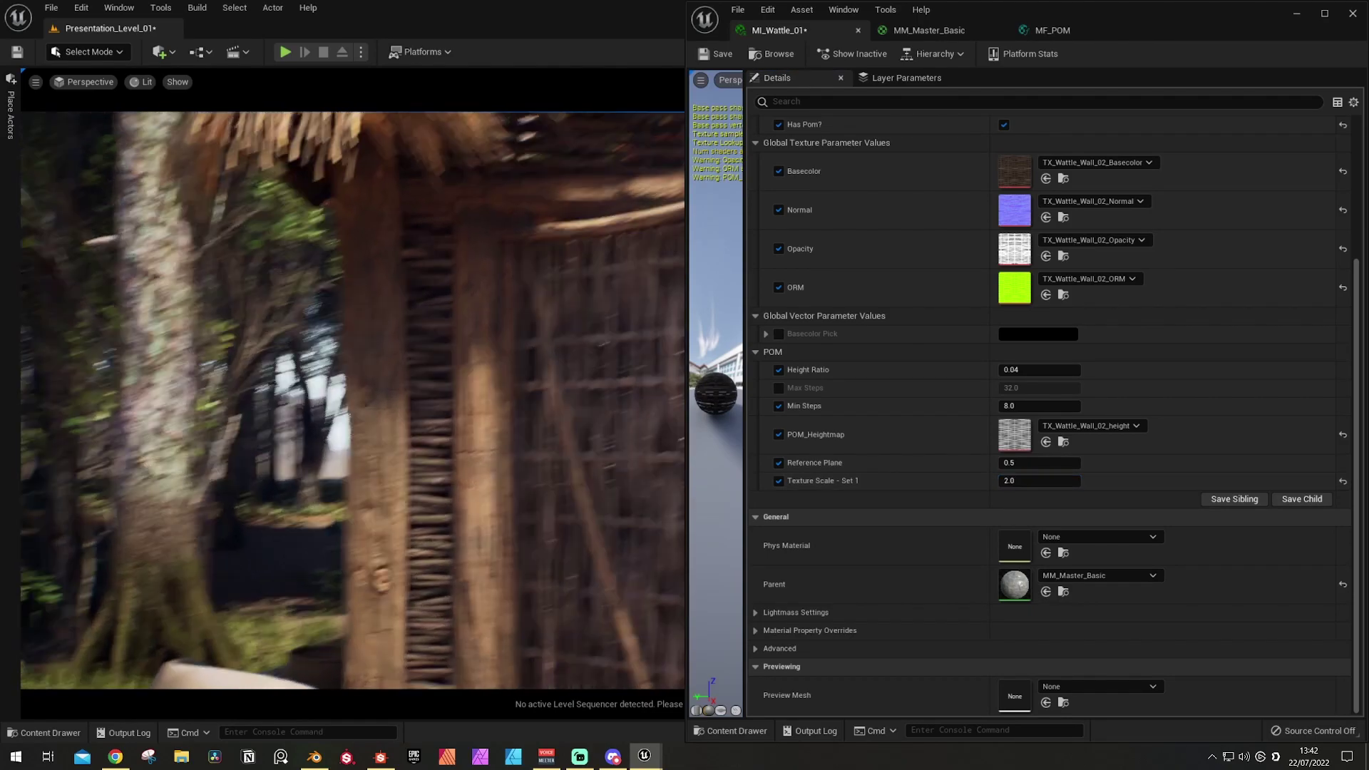
Step: Point out the Reference Plane parameter in MF_POM, try other values for it in MI_Wattle_01 and return it to 0.5
click(1052, 30)
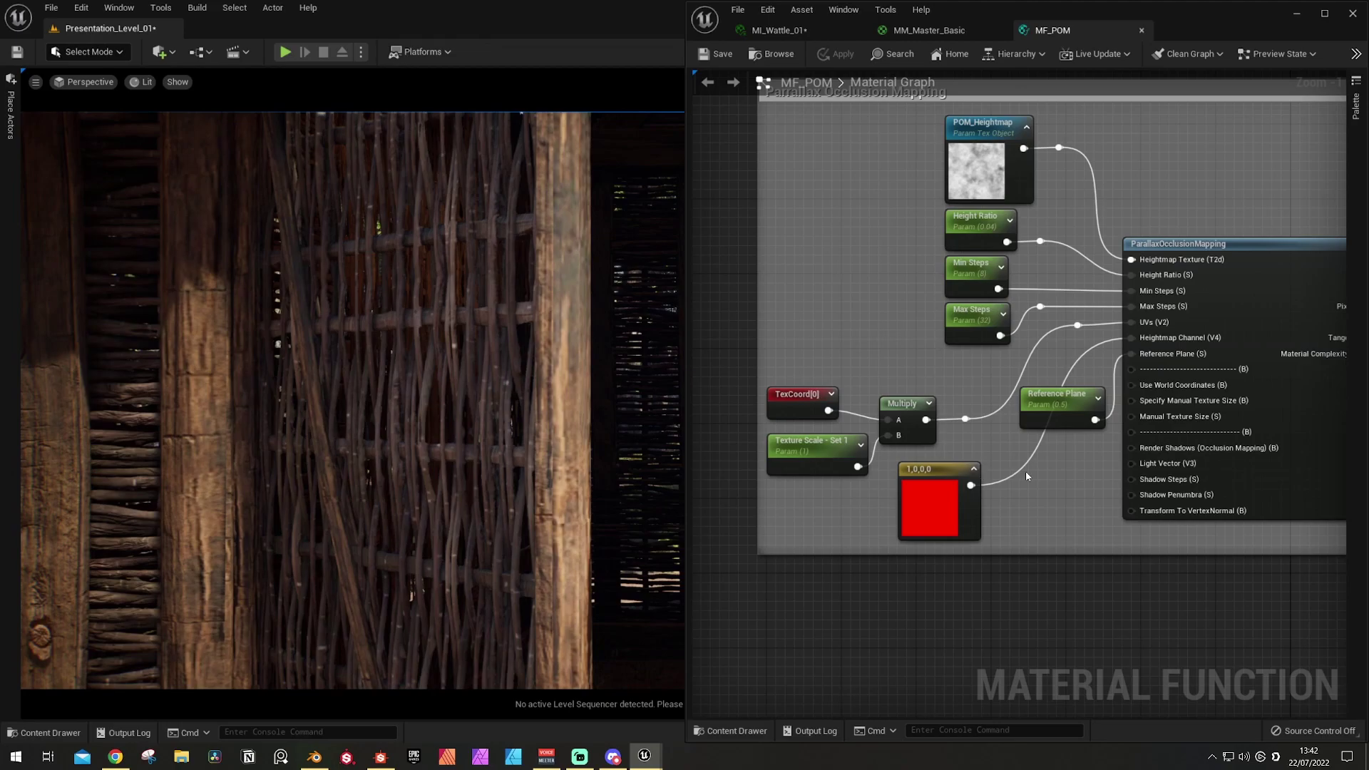
drag(1064, 391, 1055, 391)
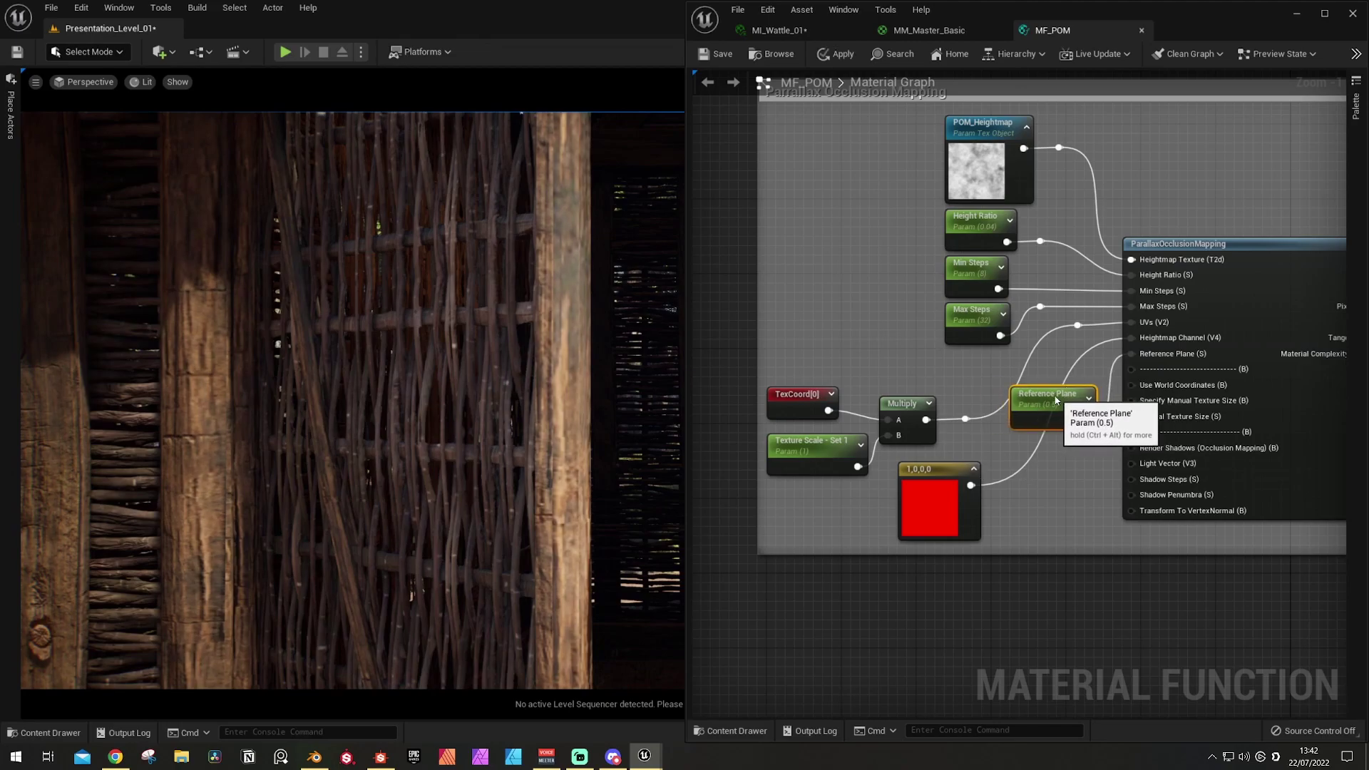
click(779, 31)
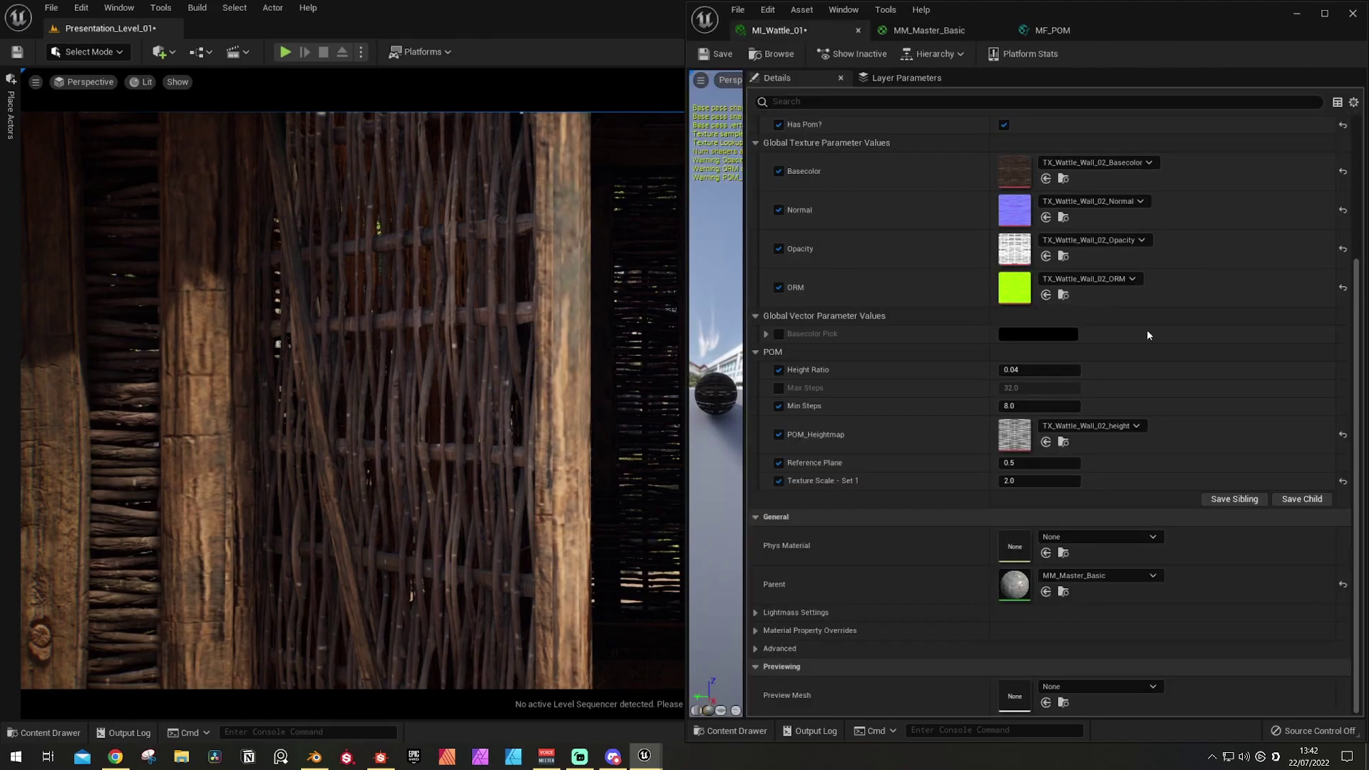
drag(1023, 464, 1058, 465)
click(1033, 464)
click(1014, 464)
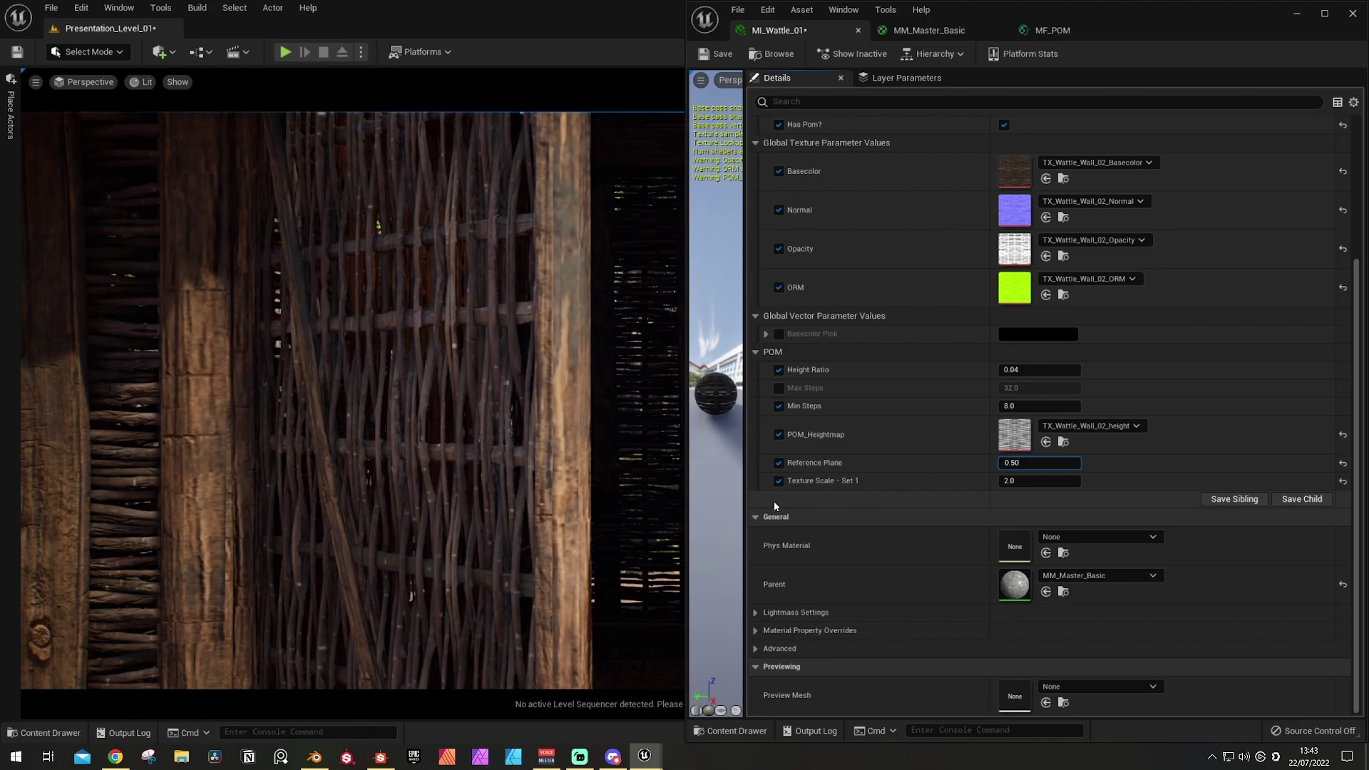
Step: Move the material editor window off the level view and examine the wattle door up close
click(394, 463)
key(Escape)
right_drag(392, 464, 360, 449)
drag(943, 5, 1368, 275)
right_drag(713, 400, 285, 399)
key(s)
key(w)
key(w)
drag(605, 409, 787, 465)
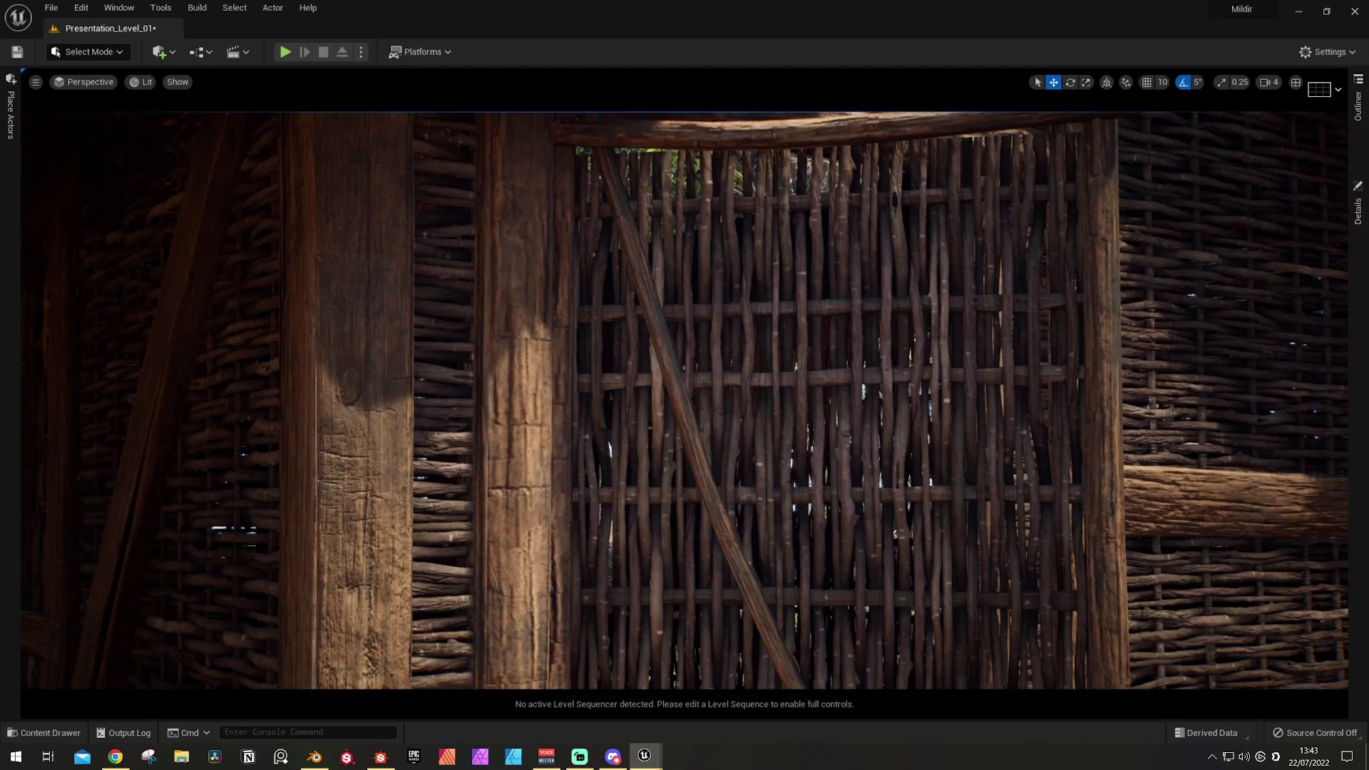
Step: Examine the hut's wattle door and walls from farther back outside
key(s)
mouse_move(847, 484)
right_down()
mouse_move(873, 502)
mouse_move(855, 517)
mouse_move(847, 483)
right_up()
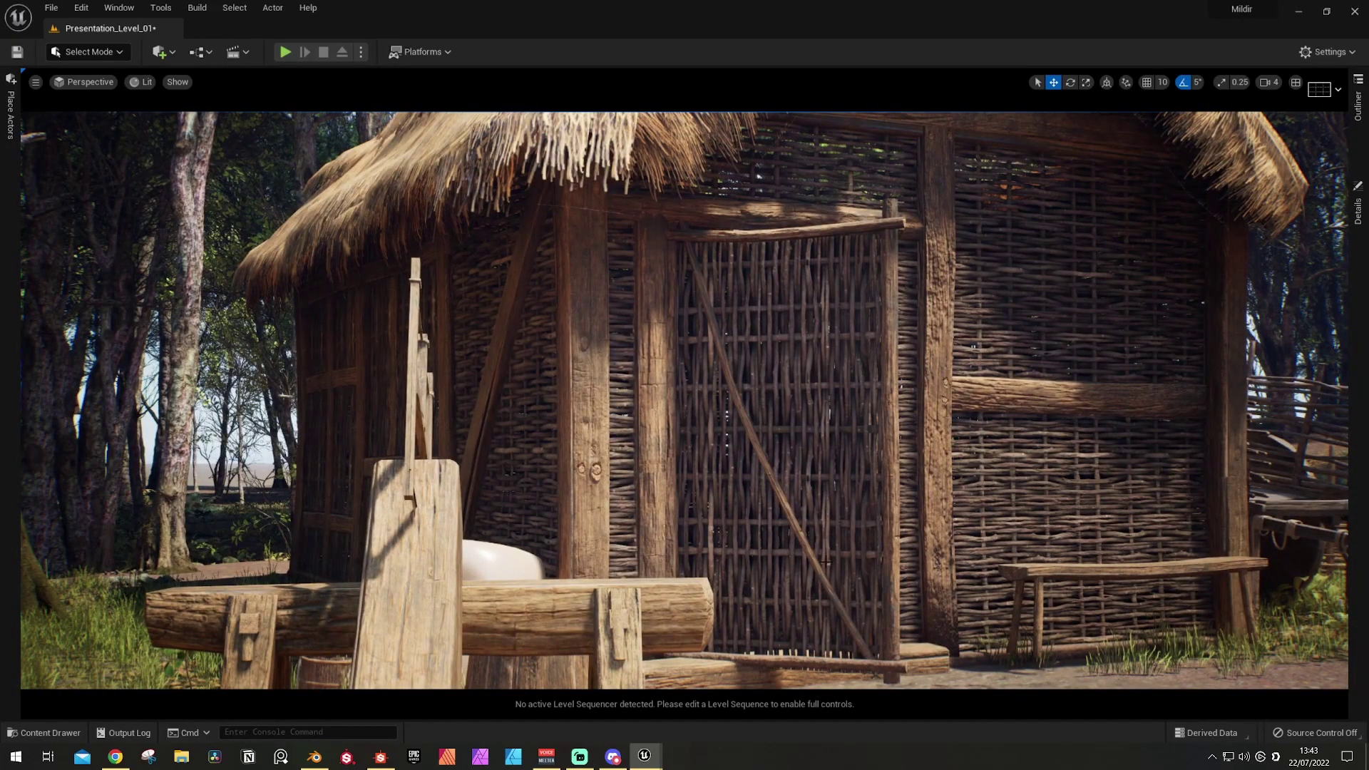
key(w)
right_drag(808, 460, 836, 460)
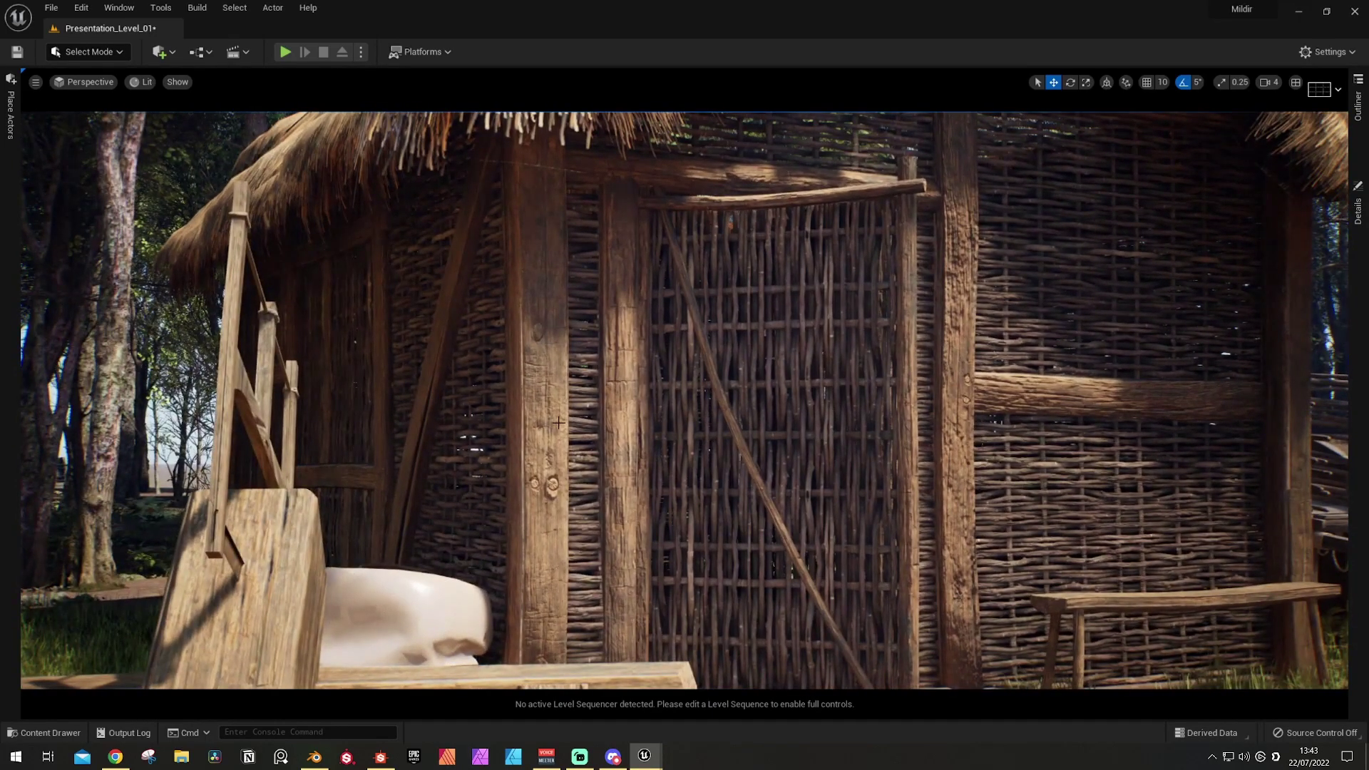
right_drag(822, 391, 787, 394)
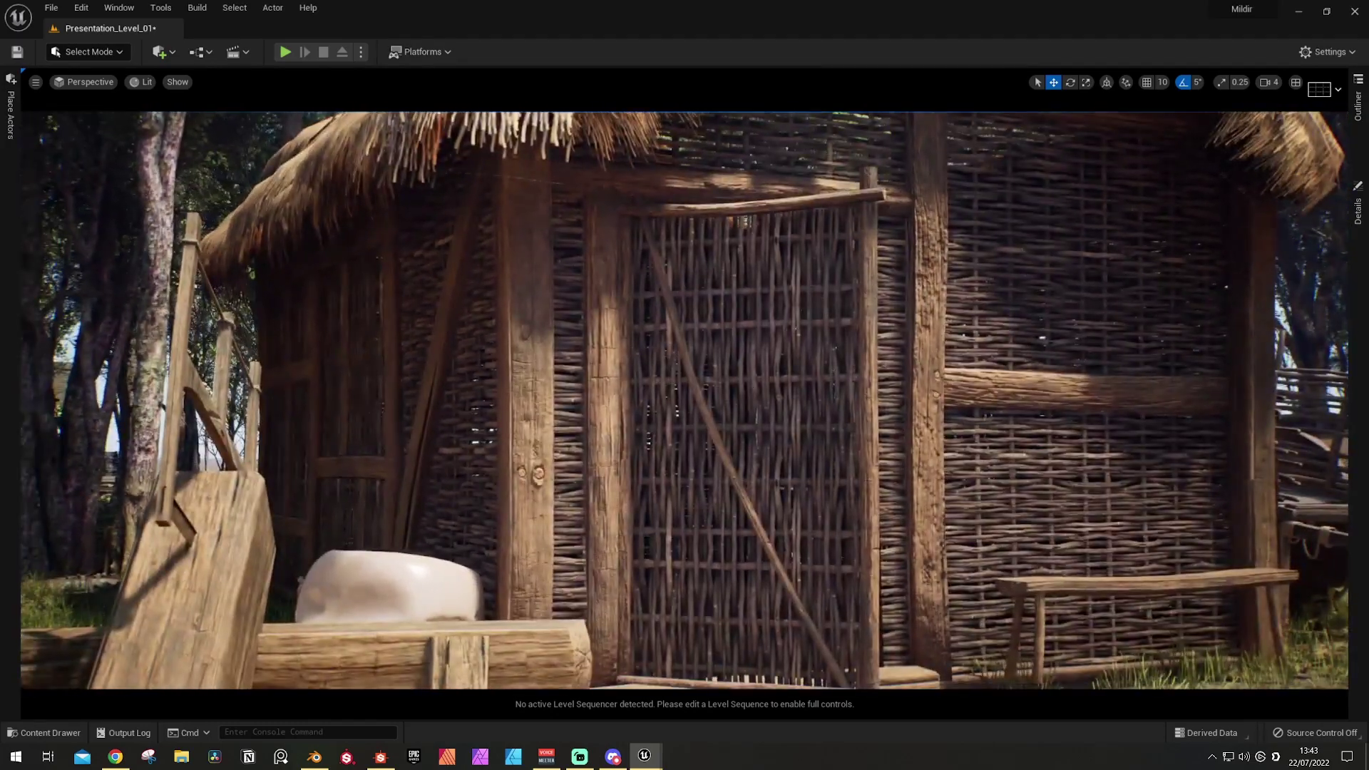